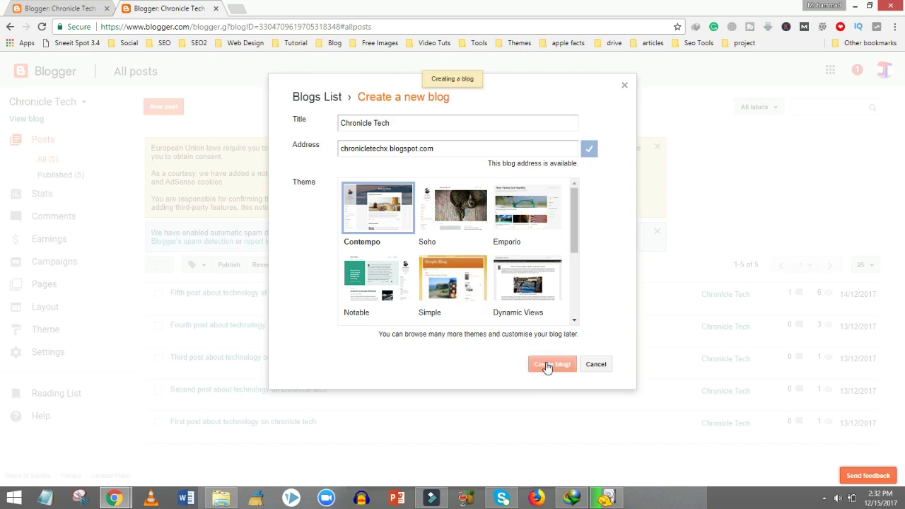
pyautogui.scroll(-3, 574, 212)
pyautogui.scroll(2, 574, 213)
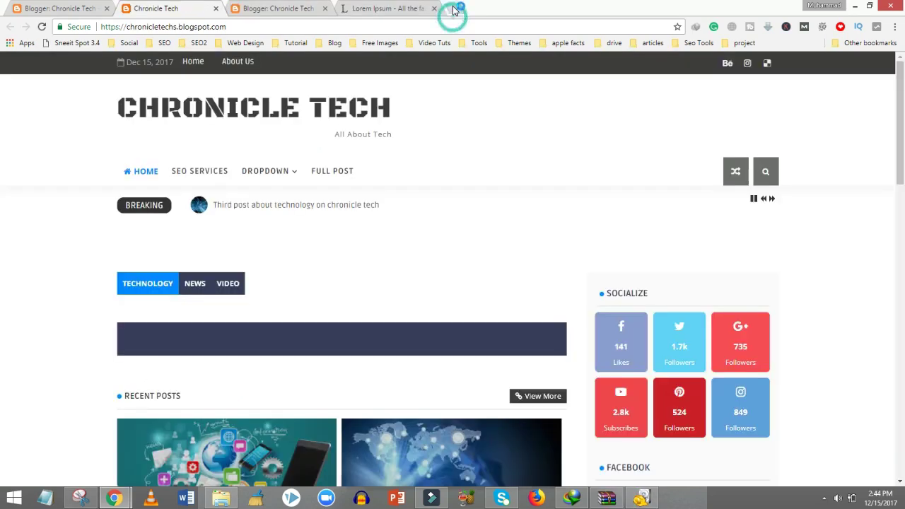
# Step: Search Google in a new tab for "free blogger templates" and open the Gooyaabi Templates website from the results
pyautogui.click(455, 9)
pyautogui.write('free bl')
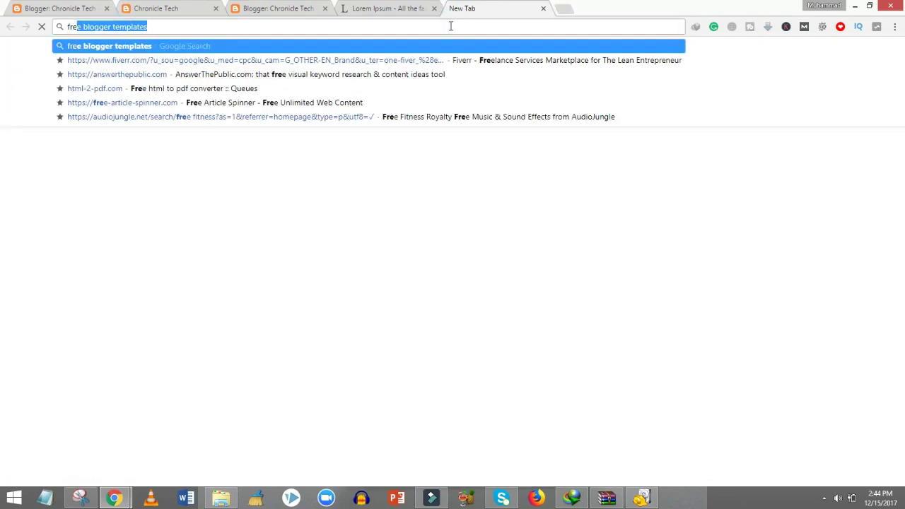
pyautogui.write('ogger')
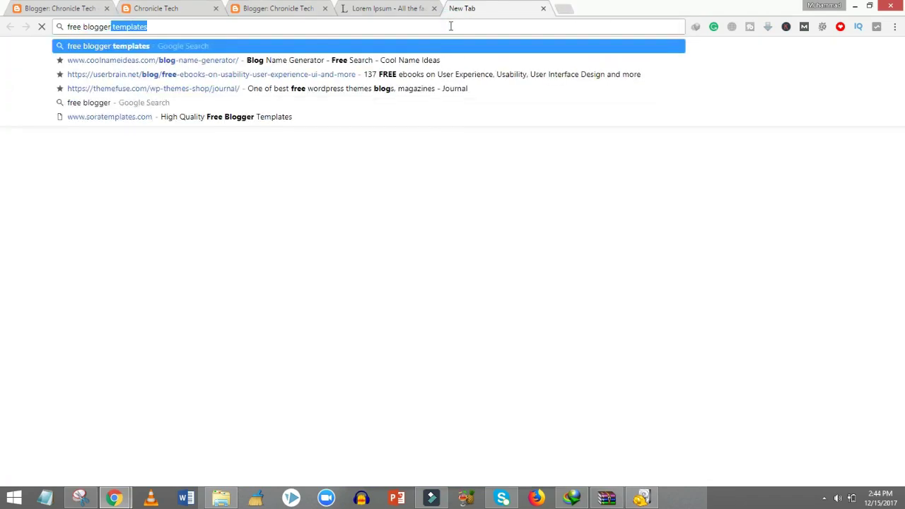
pyautogui.press('Return')
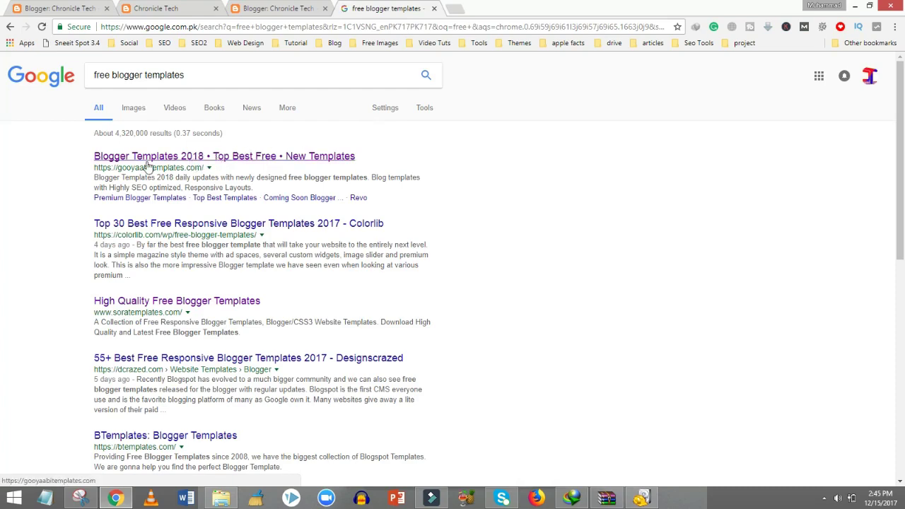
pyautogui.click(144, 158)
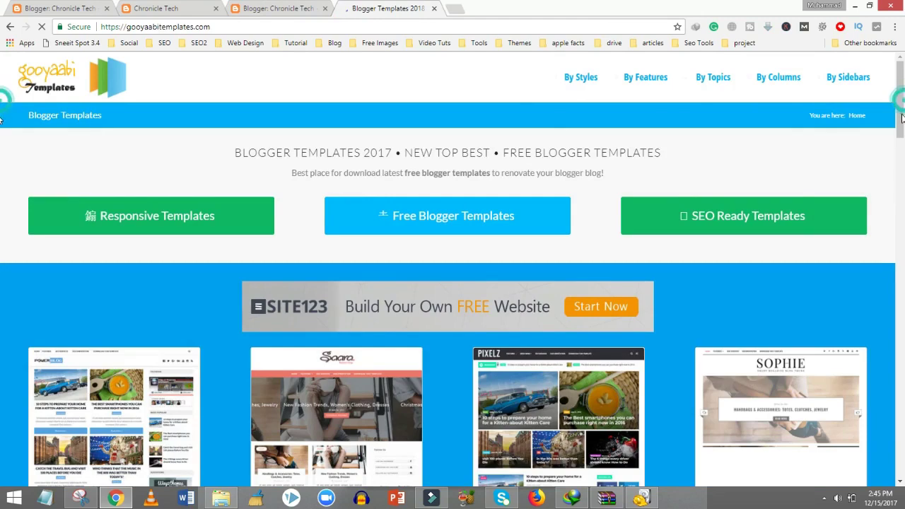
# Step: Browse the gallery of free Blogger templates and open the TechPro Technology template's page
pyautogui.scroll(-2, 902, 125)
pyautogui.moveTo(902, 126); pyautogui.dragTo(901, 176)
pyautogui.click(900, 216)
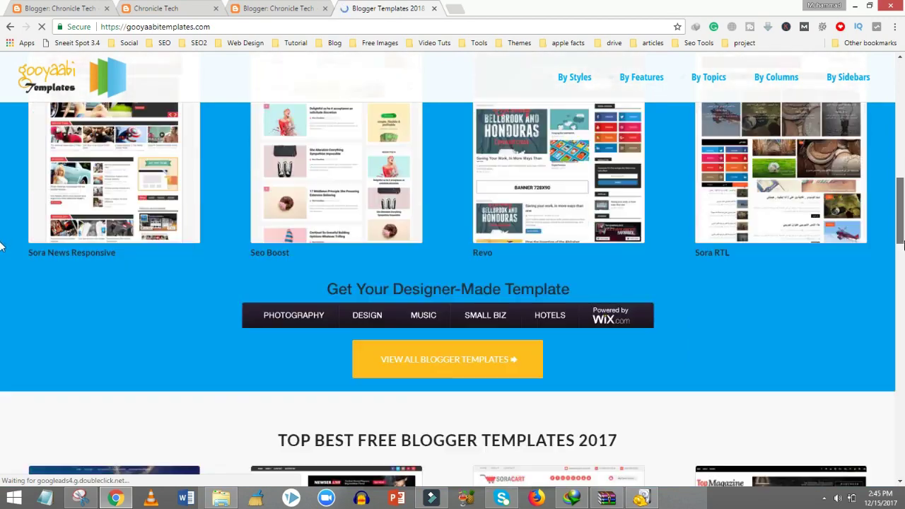
pyautogui.click(904, 132)
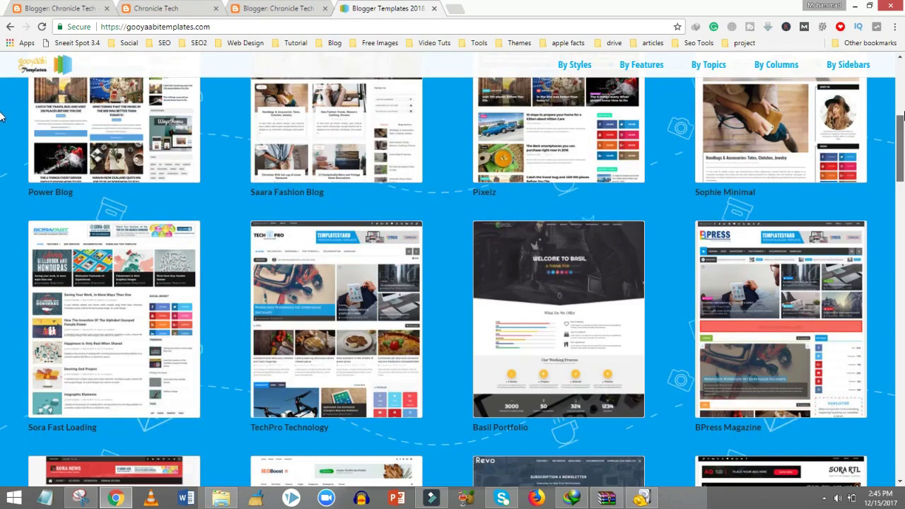
pyautogui.scroll(4, 0, 116)
pyautogui.scroll(-2, 1, 142)
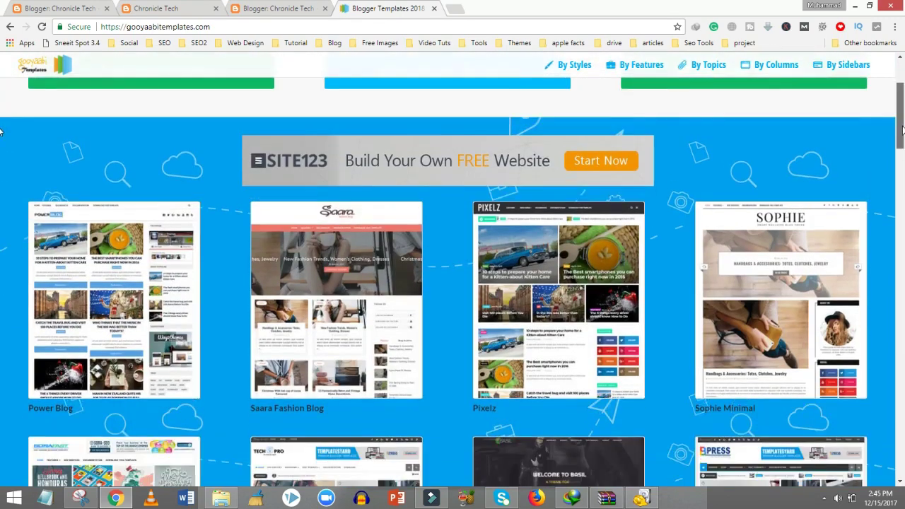
pyautogui.scroll(-3, 2, 148)
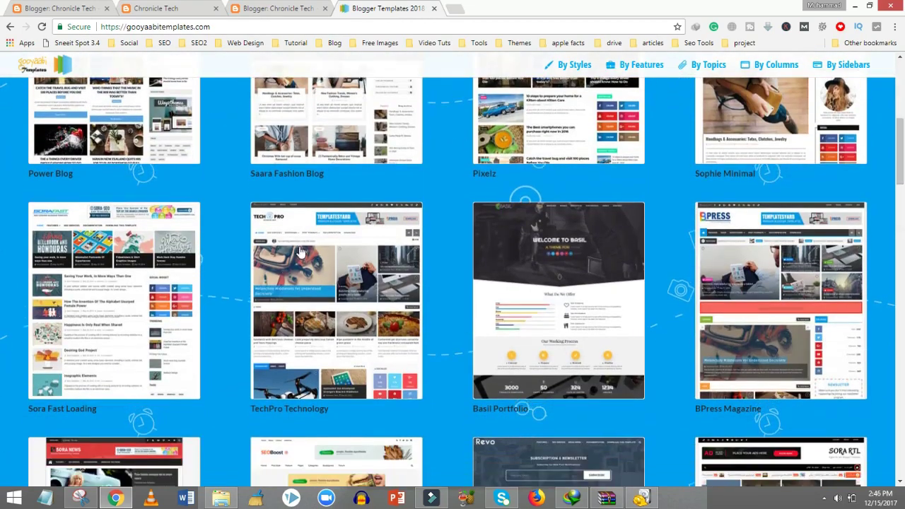
pyautogui.click(372, 313)
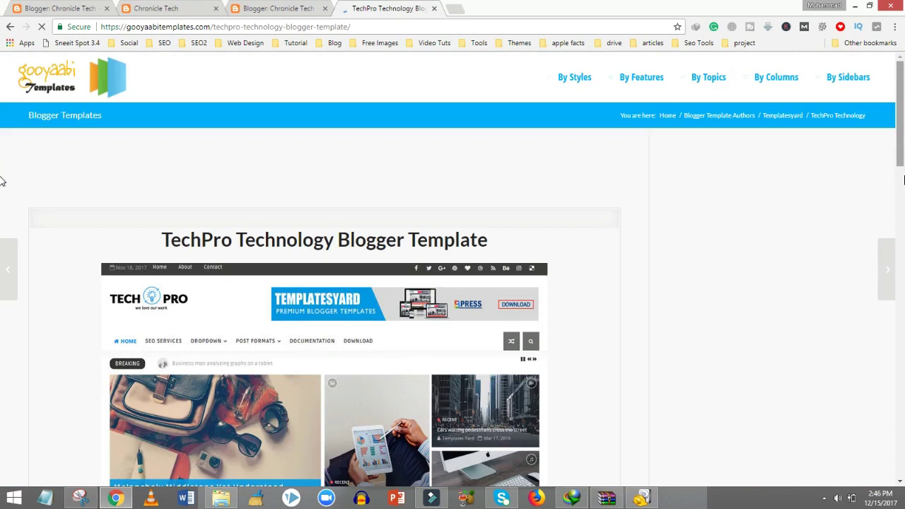
# Step: Download the TechPro Technology Blogger template from its page
pyautogui.scroll(-3, 2, 184)
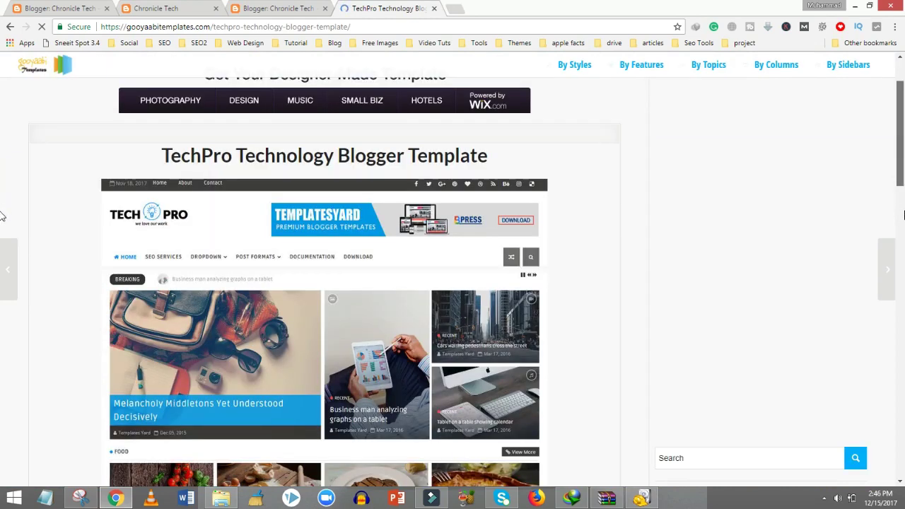
pyautogui.scroll(-5, 2, 212)
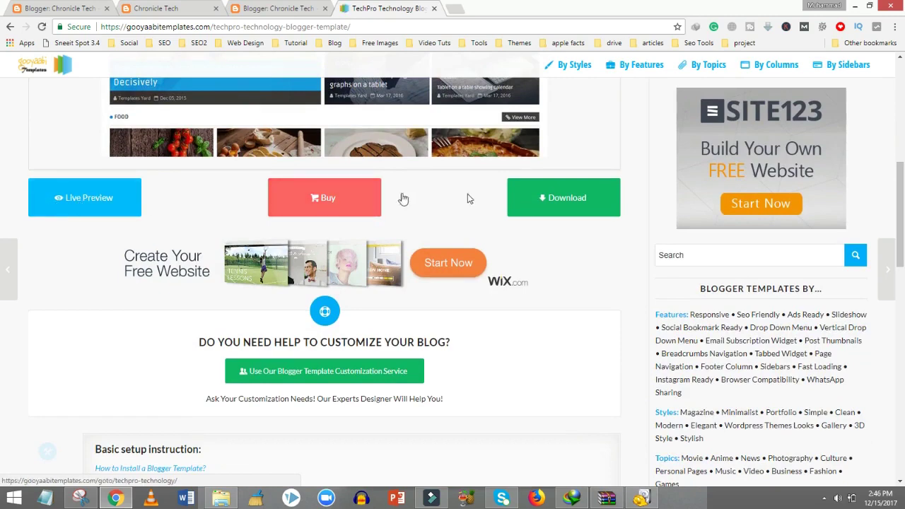
pyautogui.click(574, 197)
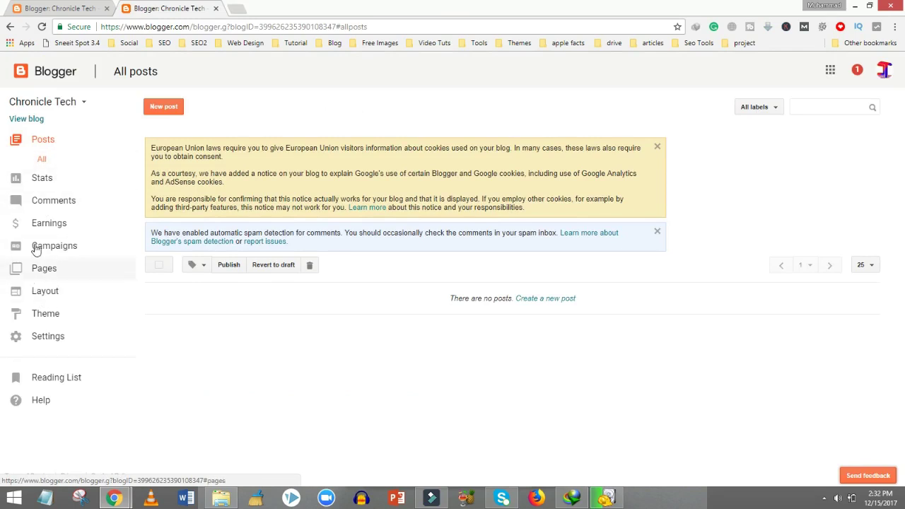
# Step: Open the theme Backup / Restore dialog of the Chronicle Tech blog and bring up the file chooser for a theme upload
pyautogui.click(38, 322)
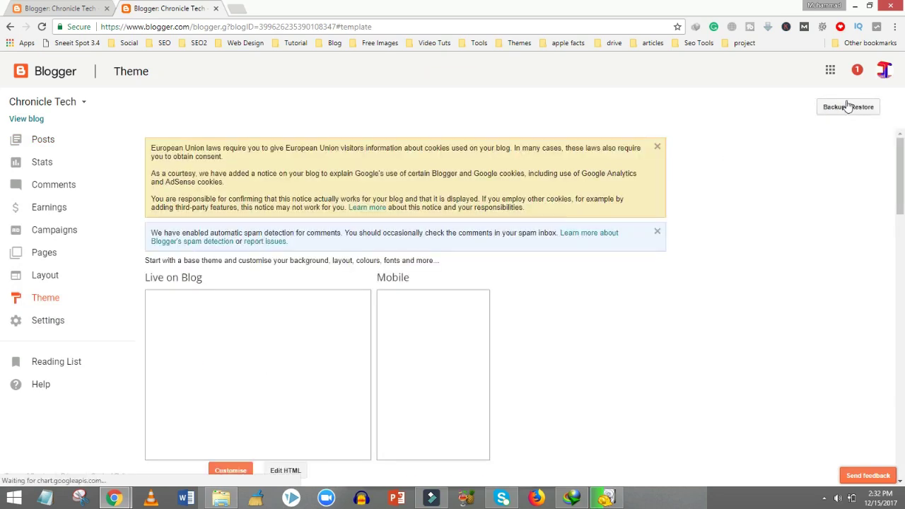
pyautogui.click(847, 106)
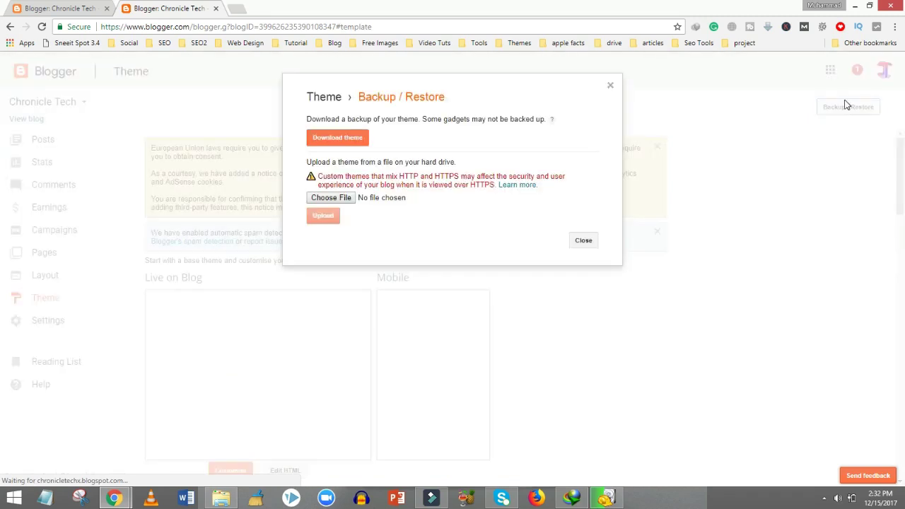
pyautogui.click(330, 197)
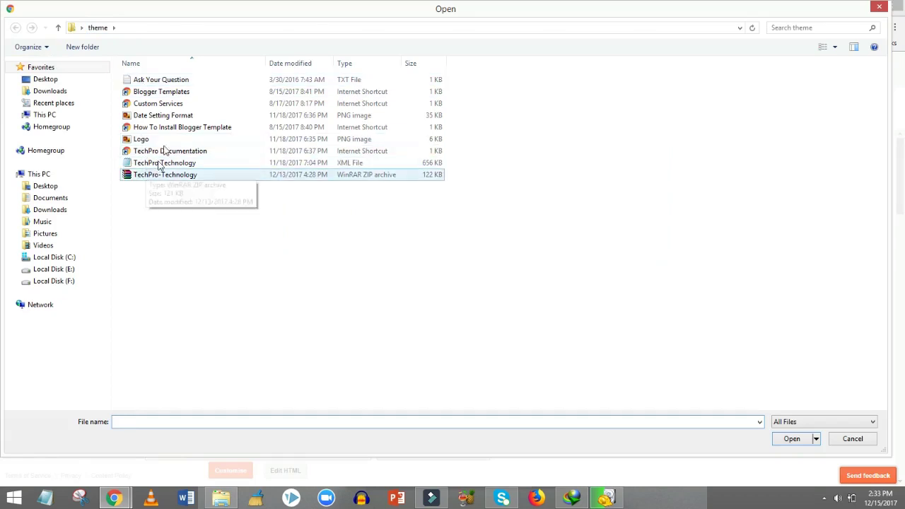
pyautogui.click(143, 177)
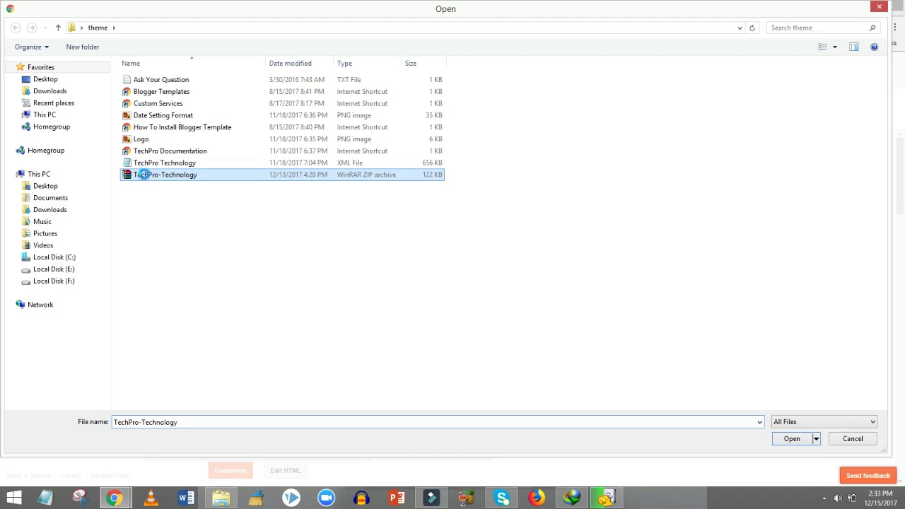
pyautogui.rightClick(145, 193)
pyautogui.click(147, 178)
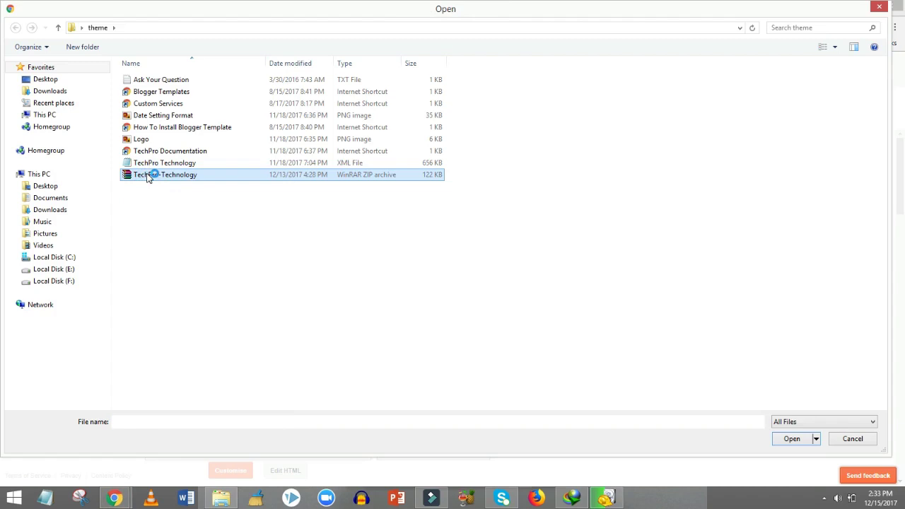
pyautogui.rightClick(147, 177)
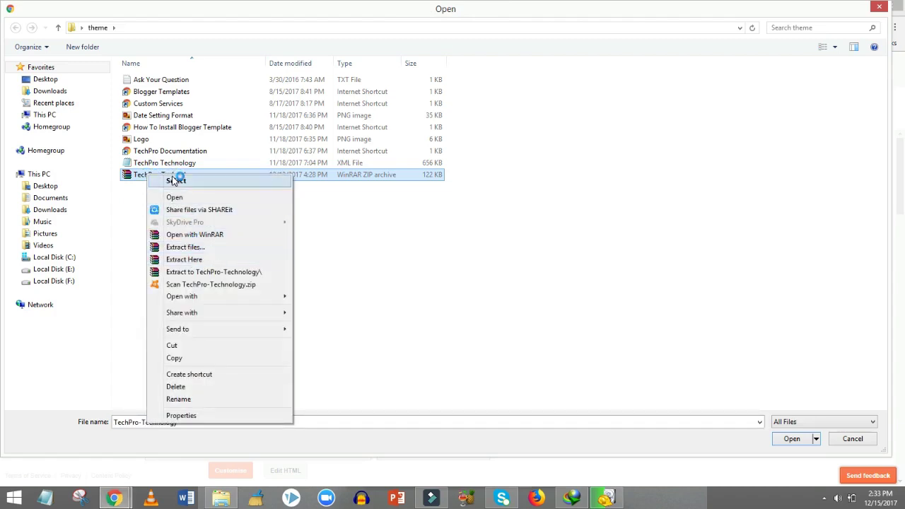
pyautogui.click(119, 216)
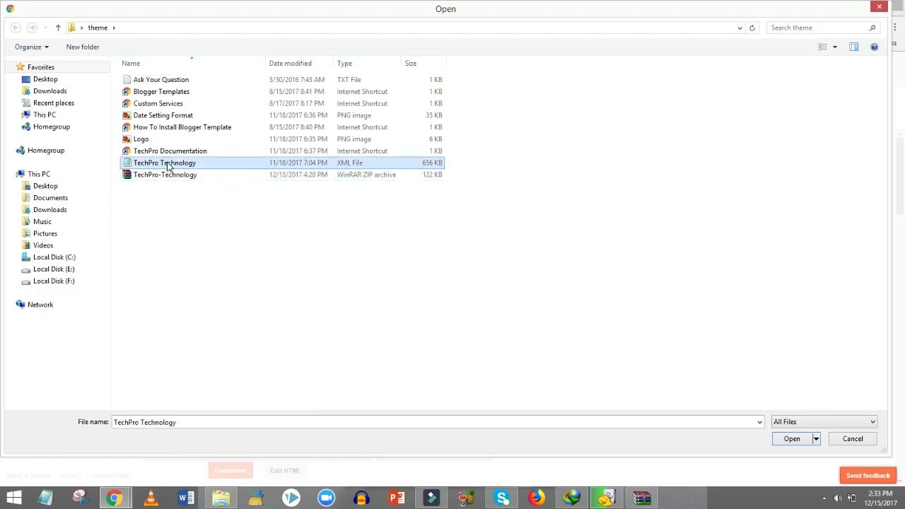
# Step: Choose the TechPro Technology XML file from the theme folder and upload it as the blog's theme
pyautogui.doubleClick(168, 164)
pyautogui.click(328, 217)
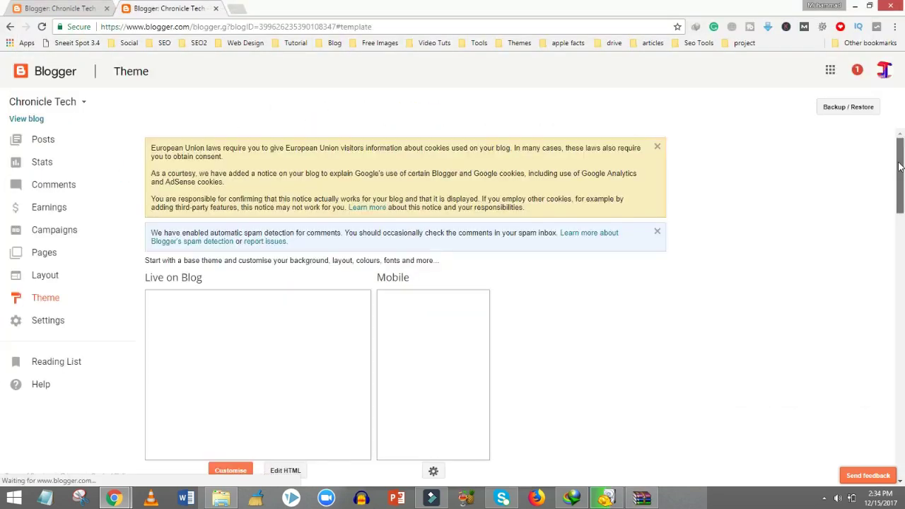
pyautogui.scroll(-3, 896, 201)
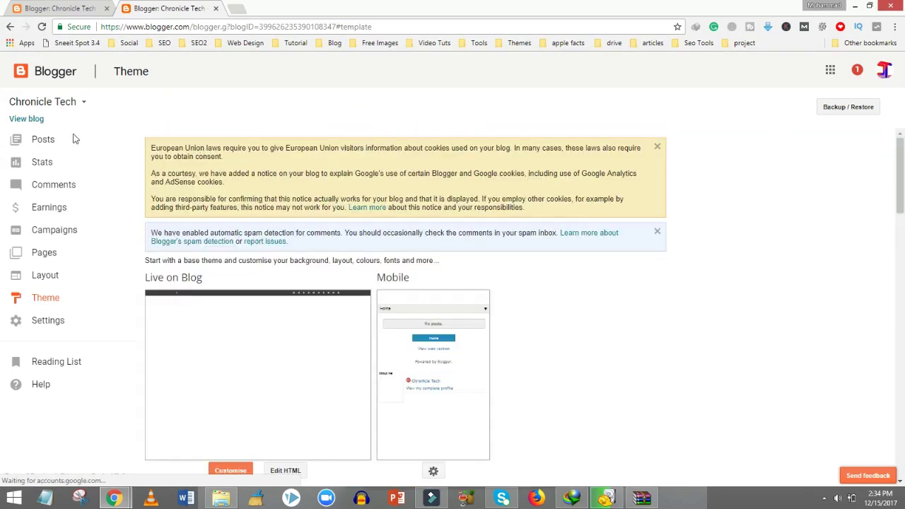
pyautogui.moveTo(40, 138); pyautogui.dragTo(65, 200)
pyautogui.moveTo(35, 174); pyautogui.dragTo(74, 124)
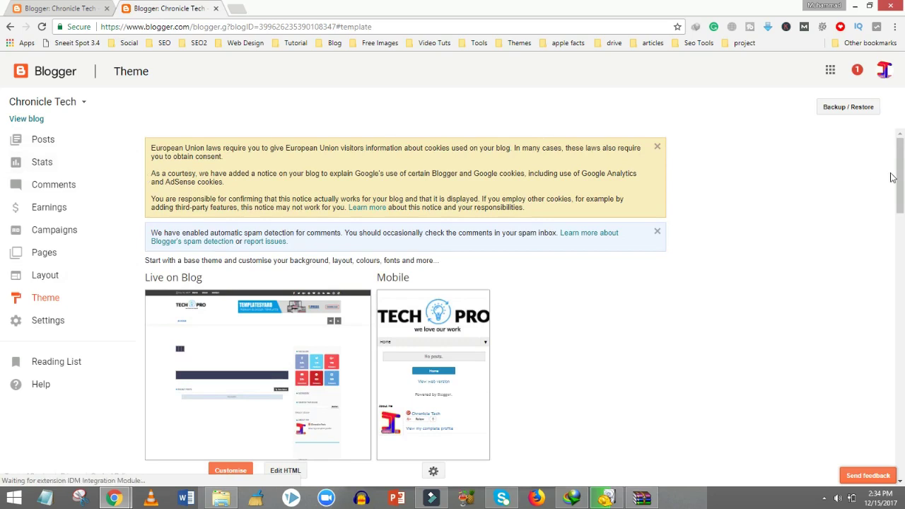
pyautogui.moveTo(707, 174); pyautogui.dragTo(7, 159)
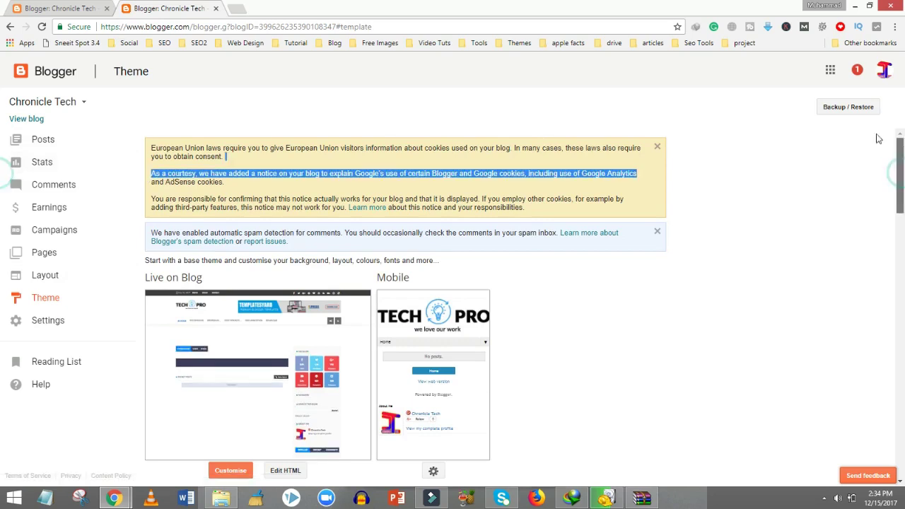
pyautogui.click(253, 107)
# Step: Go to the blog's posts and create a new post
pyautogui.click(59, 143)
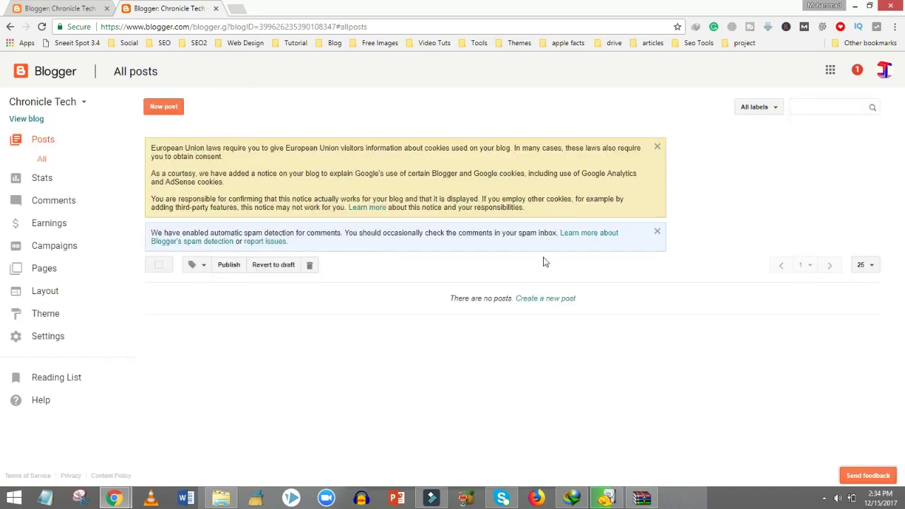
pyautogui.click(559, 300)
pyautogui.click(239, 9)
pyautogui.write('olorme')
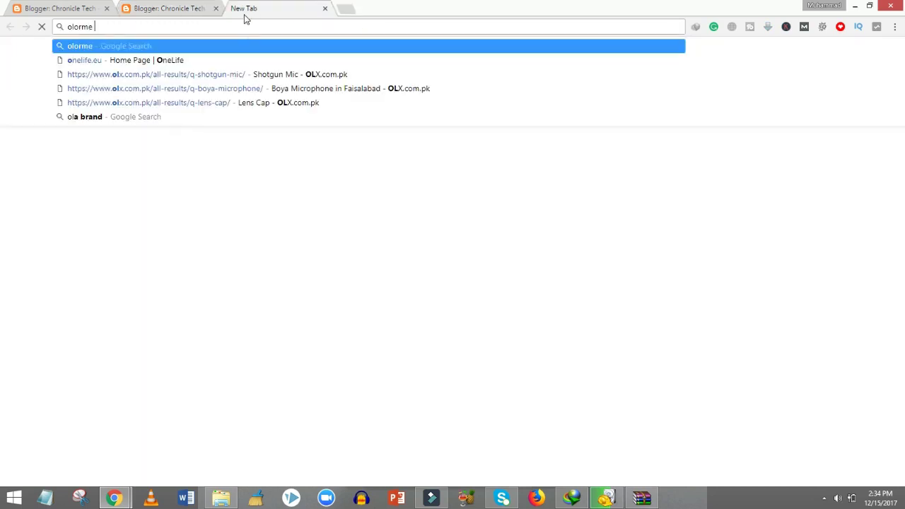
pyautogui.press('BackSpace')
pyautogui.press('BackSpace')
pyautogui.press('BackSpace')
pyautogui.press('BackSpace')
pyautogui.press('BackSpace')
pyautogui.press('BackSpace')
pyautogui.press('BackSpace')
pyautogui.write('lo')
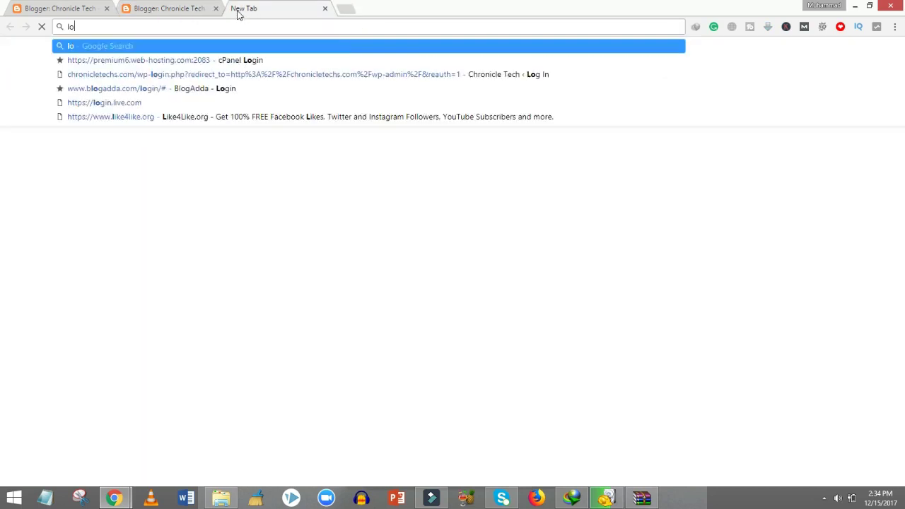
pyautogui.write('rme')
pyautogui.press('BackSpace')
pyautogui.press('BackSpace')
pyautogui.press('BackSpace')
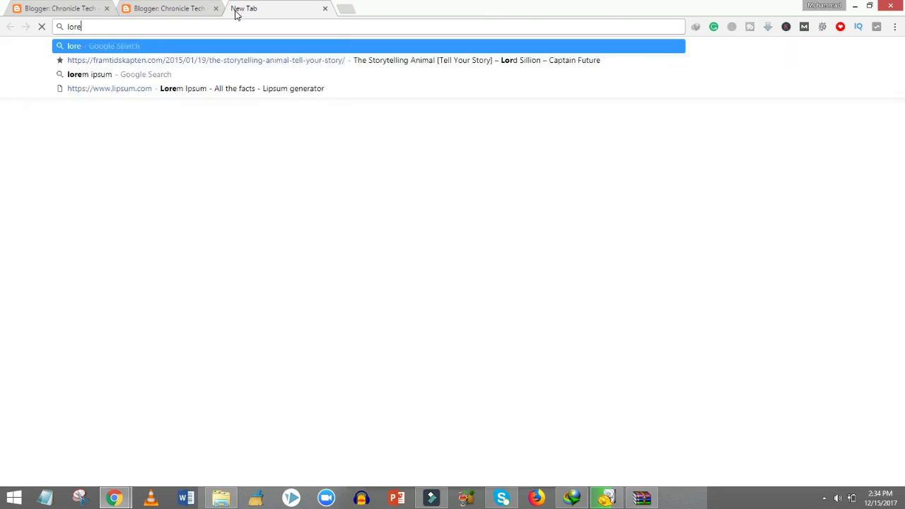
pyautogui.write('em ipsum')
pyautogui.press('Down')
pyautogui.press('Down')
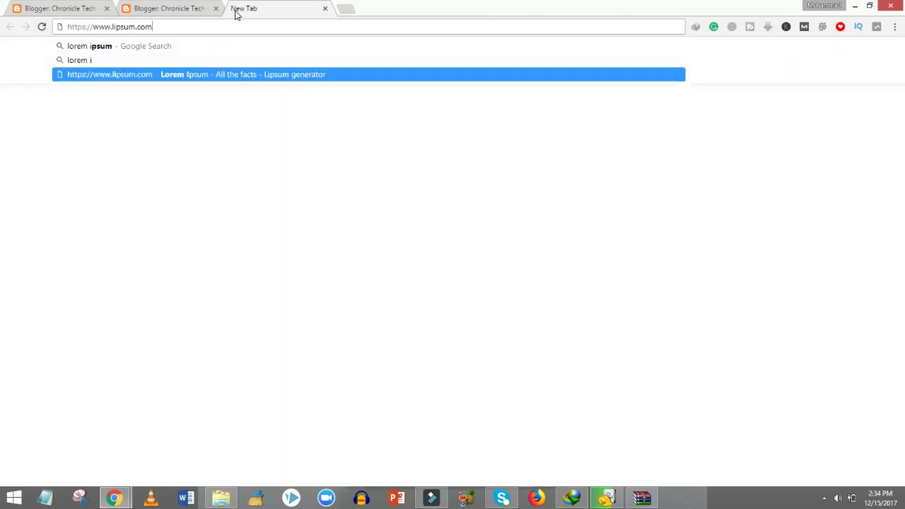
pyautogui.press('Return')
# Step: Return to the Blogger post editor and title the post "First post about technology at chronicle tech"
pyautogui.hotkey('ctrl', 'shift', 'Tab')
pyautogui.click(170, 103)
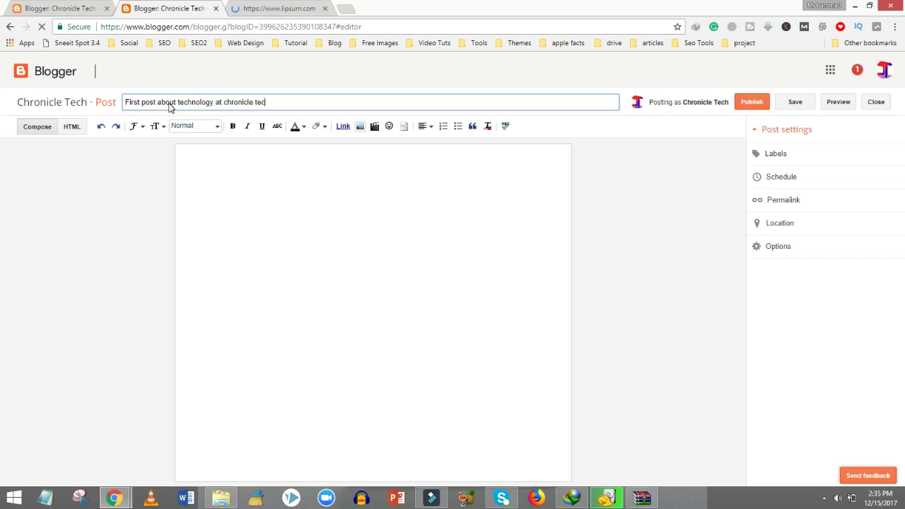
# Step: Insert image 1, the circuit board picture from the chronicle tech folder, into the post body
pyautogui.click(242, 181)
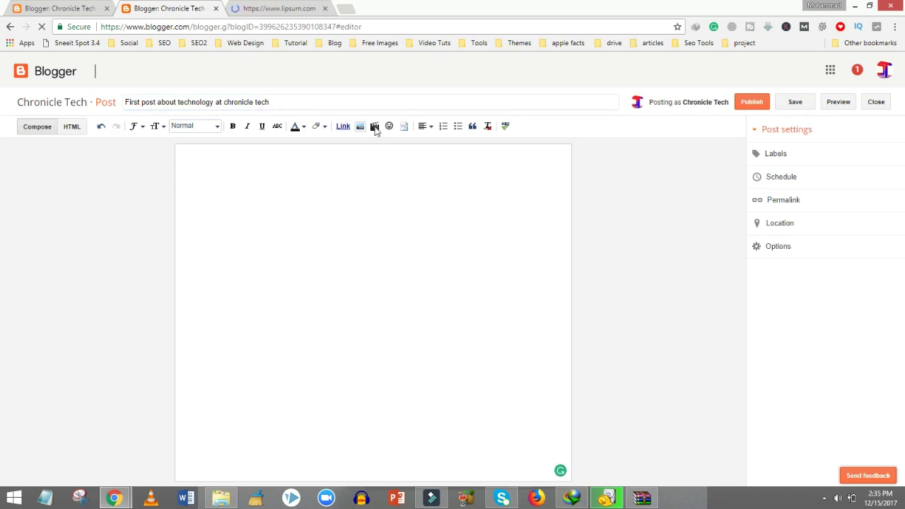
pyautogui.click(360, 128)
pyautogui.click(196, 166)
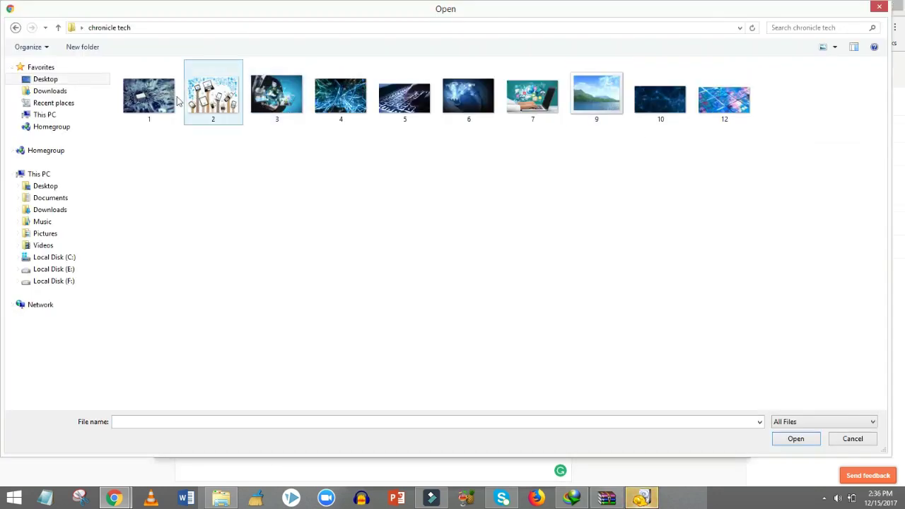
pyautogui.click(158, 104)
pyautogui.doubleClick(158, 105)
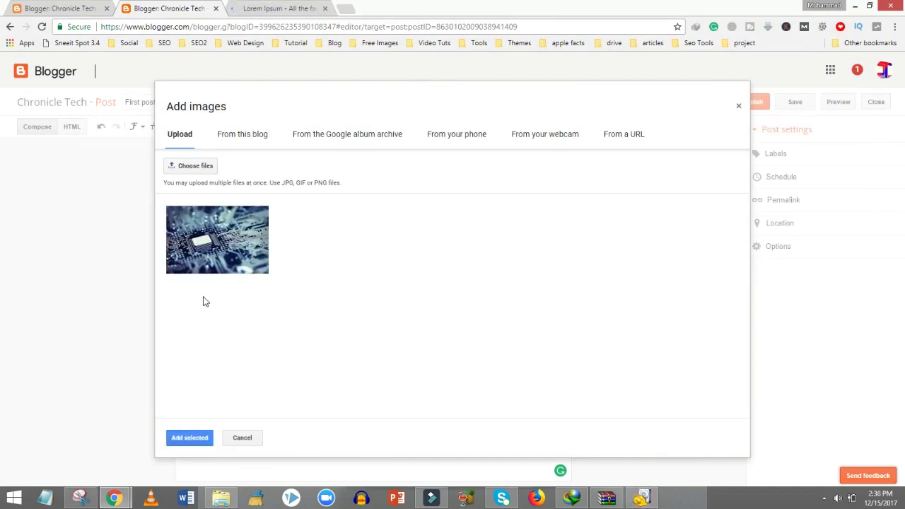
pyautogui.click(188, 437)
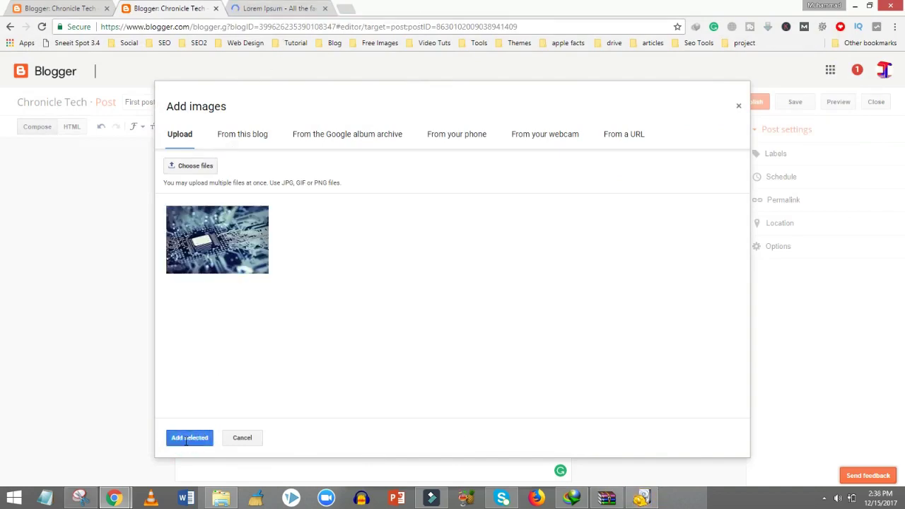
# Step: Copy the sample text sections from the lipsum.com page and paste them below the image in the Blogger post
pyautogui.click(279, 8)
pyautogui.moveTo(195, 225); pyautogui.dragTo(638, 423)
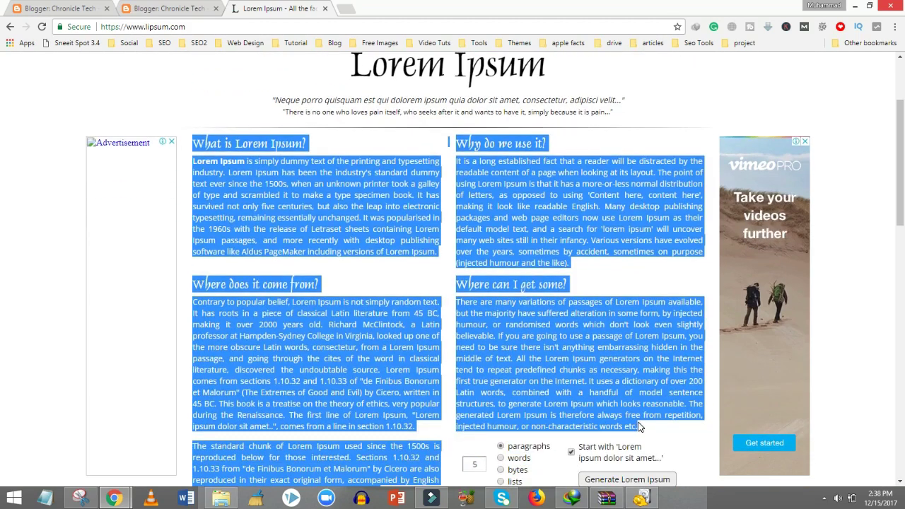
pyautogui.click(157, 7)
pyautogui.click(346, 365)
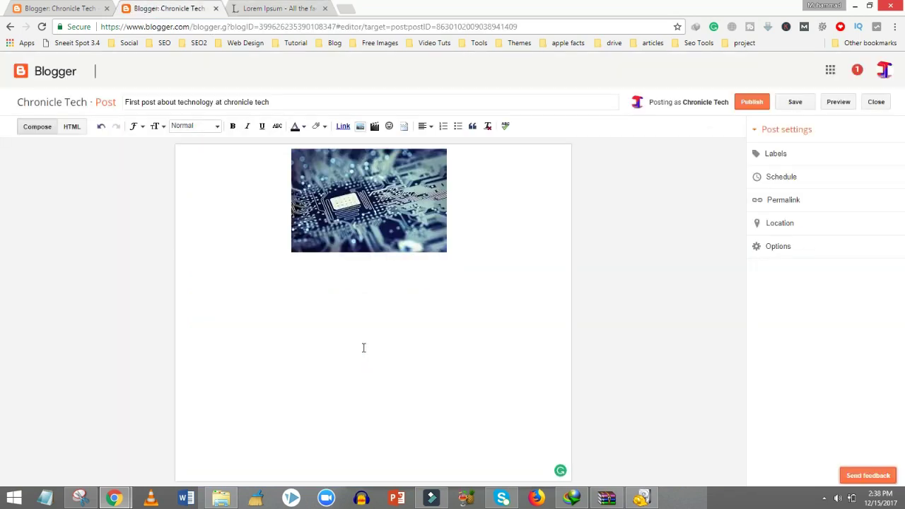
pyautogui.hotkey('ctrl', 'v')
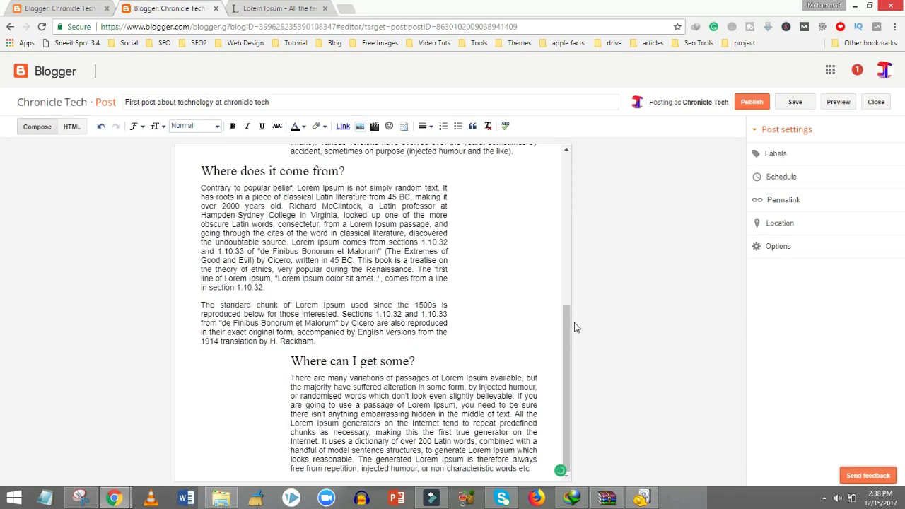
# Step: Set the circuit board image at the start of the post to X-Large size and publish the post
pyautogui.moveTo(575, 331); pyautogui.dragTo(573, 163)
pyautogui.click(387, 196)
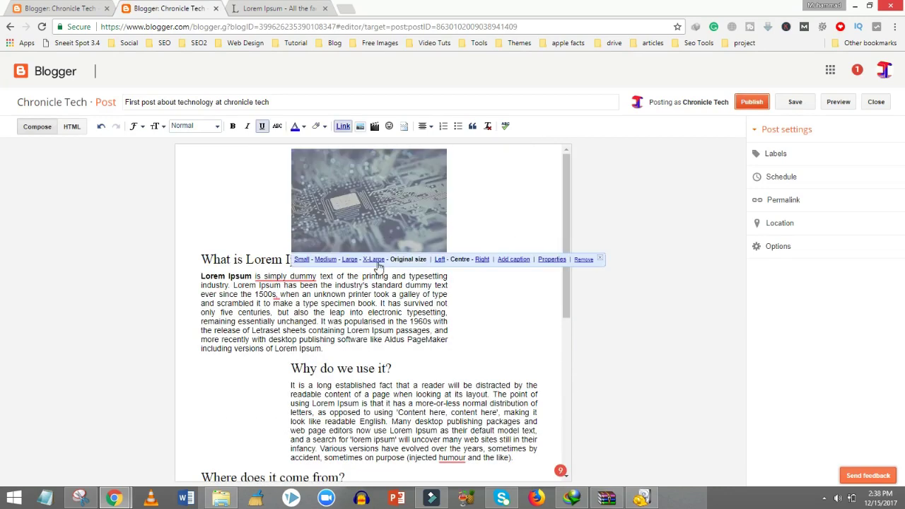
pyautogui.click(374, 259)
pyautogui.click(748, 104)
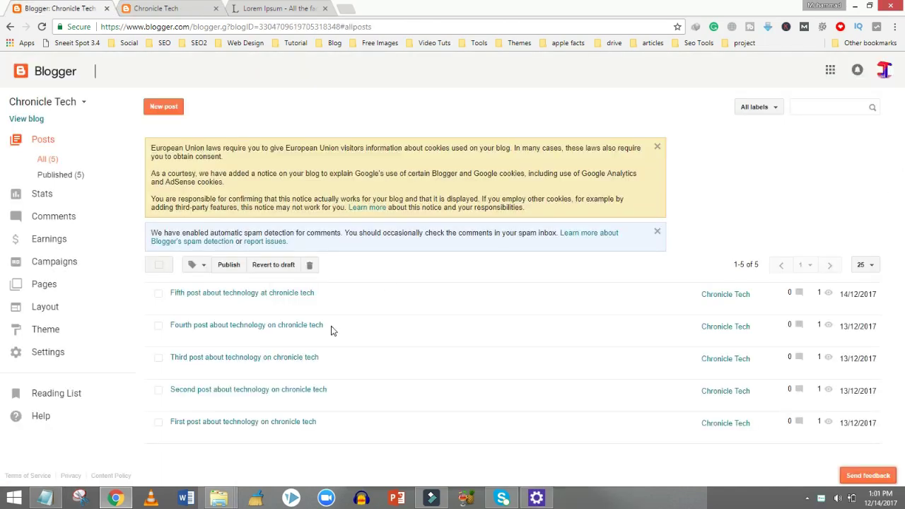
# Step: Reload the Chronicle Tech blog's home page and examine how the published posts are displayed under Recent Posts
pyautogui.moveTo(198, 337)
pyautogui.click(155, 6)
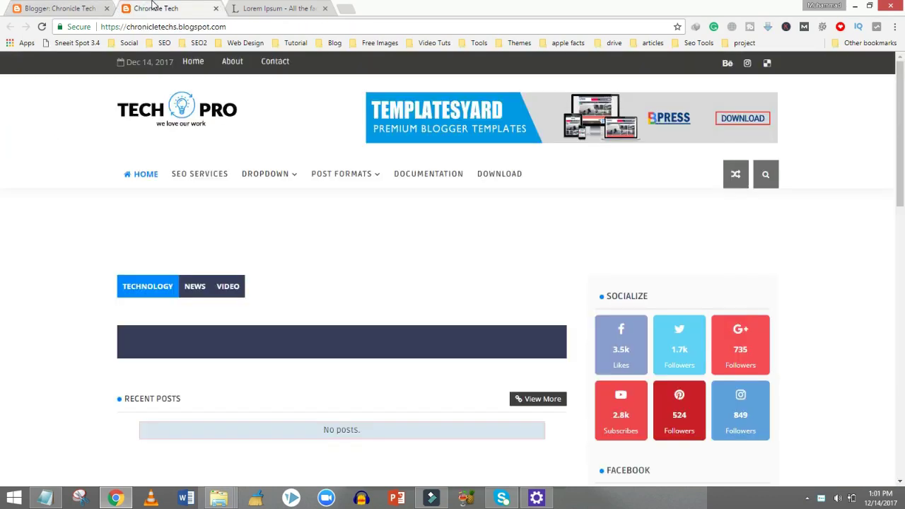
pyautogui.click(42, 27)
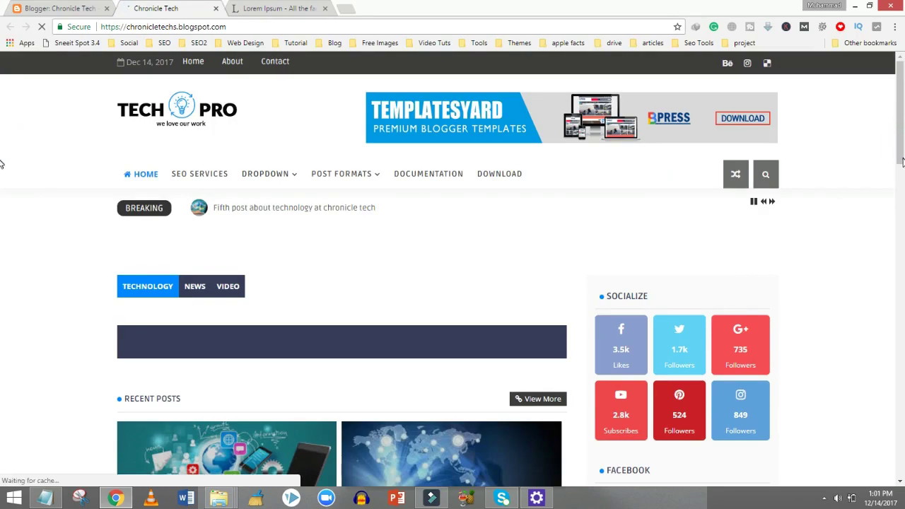
pyautogui.scroll(-4, 903, 161)
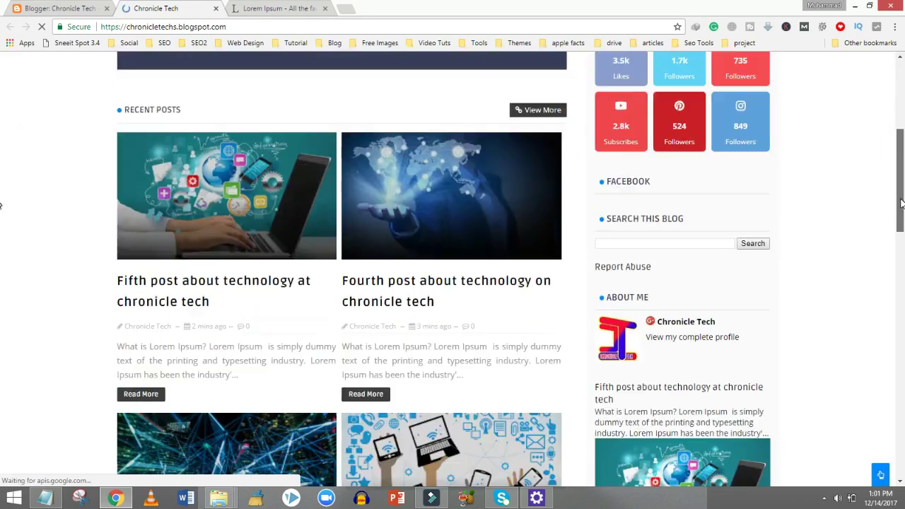
pyautogui.moveTo(901, 203); pyautogui.dragTo(903, 144)
pyautogui.scroll(-1, 888, 383)
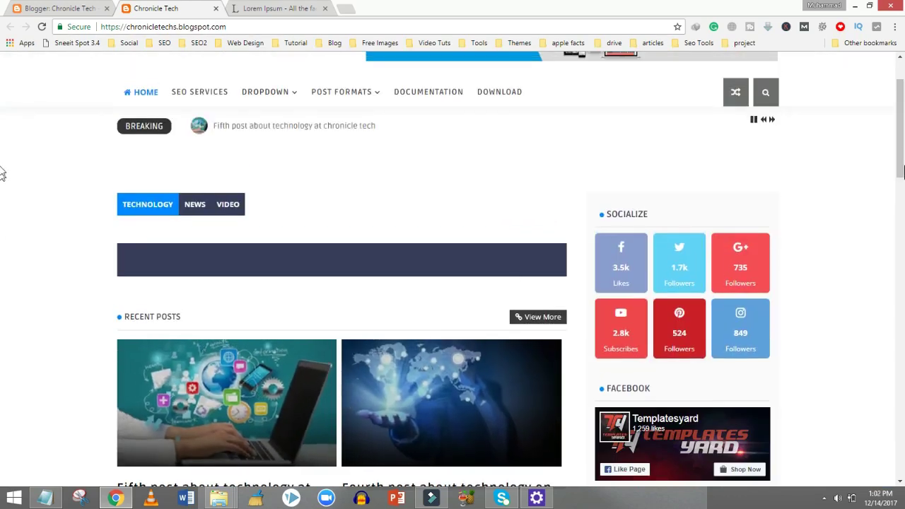
pyautogui.scroll(-3, 3, 170)
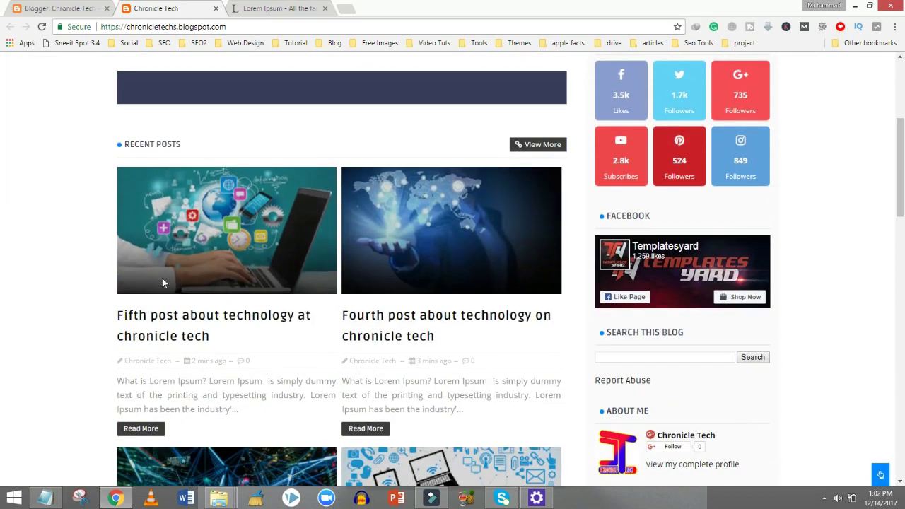
# Step: Open the article "Fifth post about technology at chronicle tech" and view it down to its comment section
pyautogui.click(173, 324)
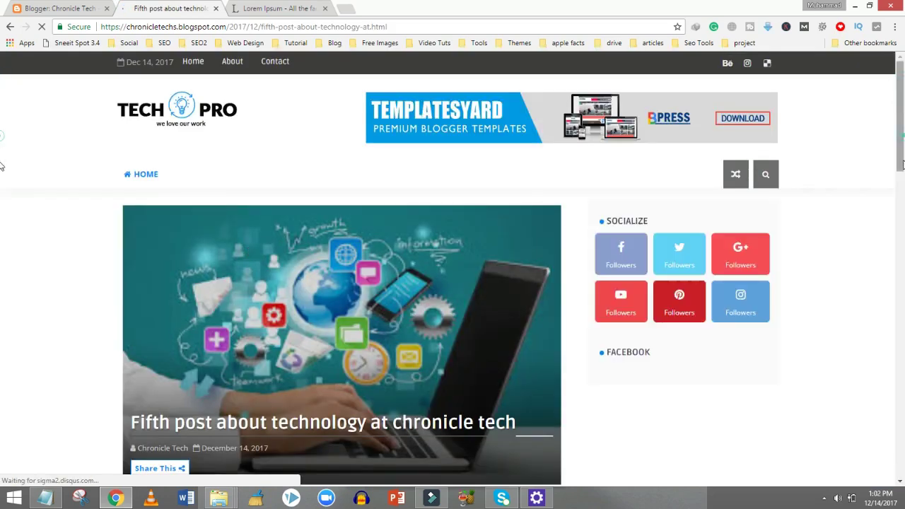
pyautogui.scroll(-5, 0, 182)
pyautogui.moveTo(900, 218); pyautogui.dragTo(879, 410)
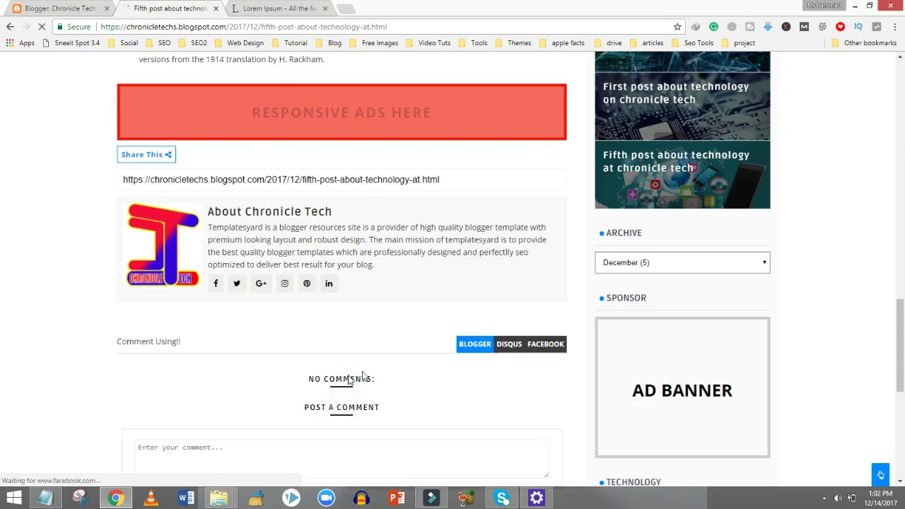
# Step: Publish the comment "Hi, Awesome article. Keep posting :)" on the fifth post and check the reloaded article
pyautogui.scroll(-2, 210, 327)
pyautogui.click(211, 327)
pyautogui.write('Hi, Awesome article.')
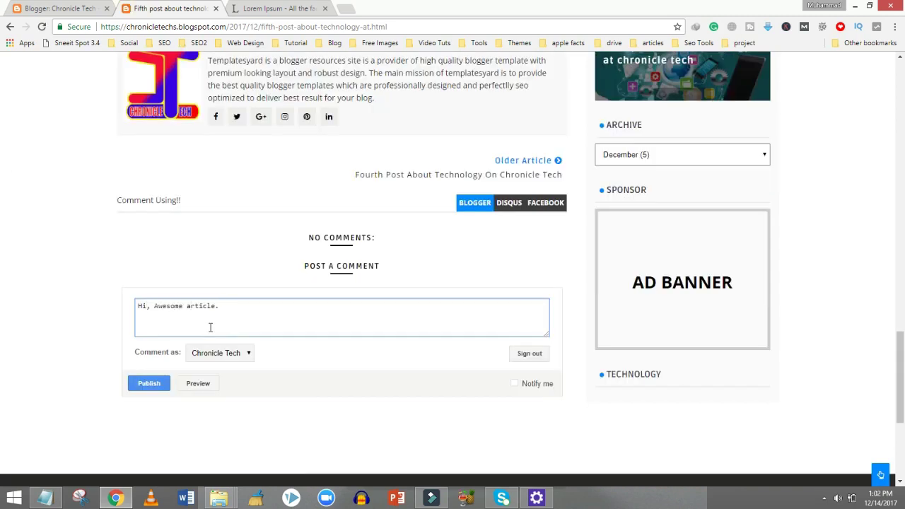
pyautogui.write(' Keep posting :)')
pyautogui.click(147, 382)
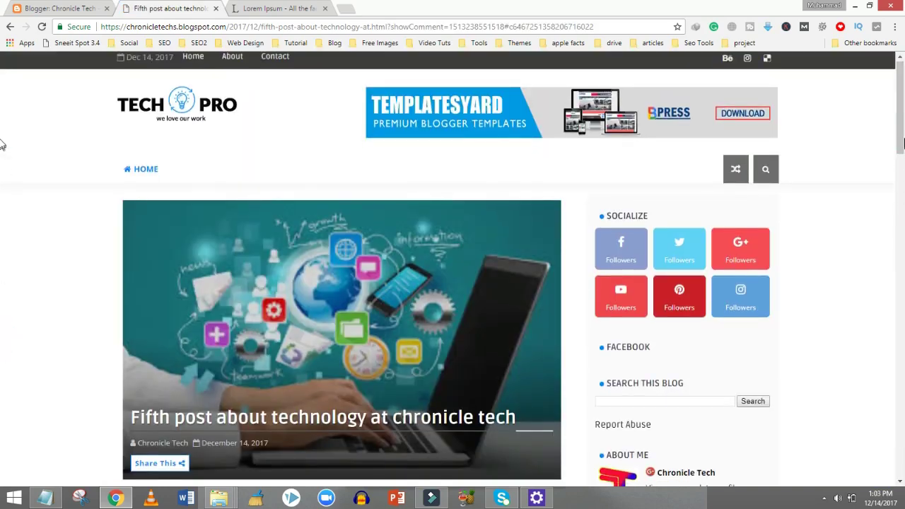
pyautogui.moveTo(900, 71); pyautogui.dragTo(892, 413)
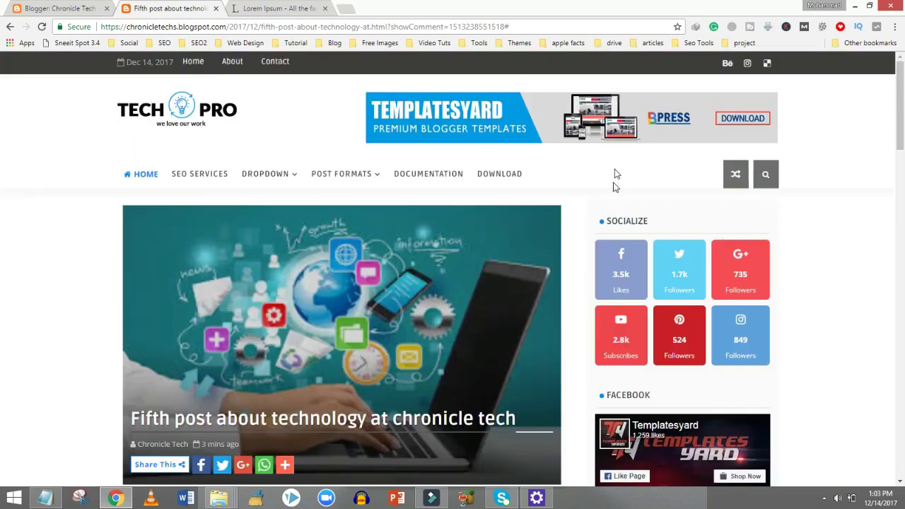
pyautogui.scroll(-4, 691, 219)
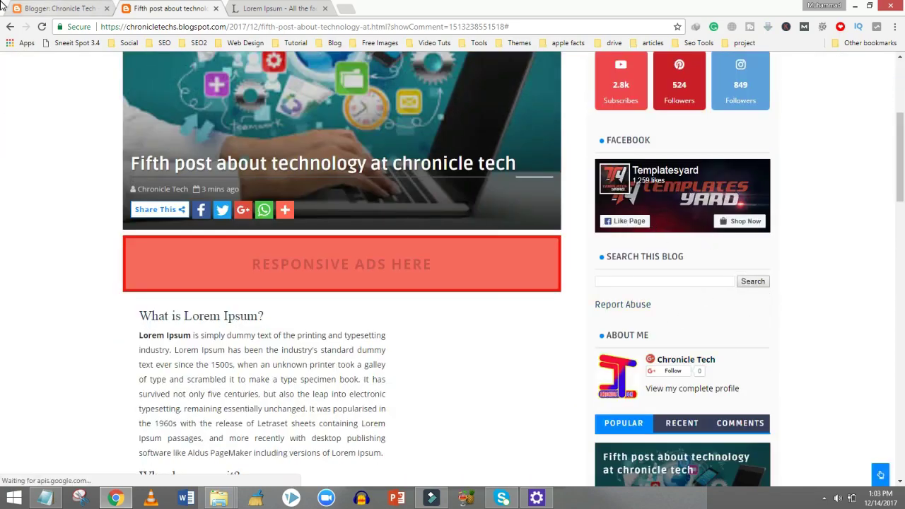
# Step: Return to the Blogger dashboard and open the blog's Layout page
pyautogui.click(65, 8)
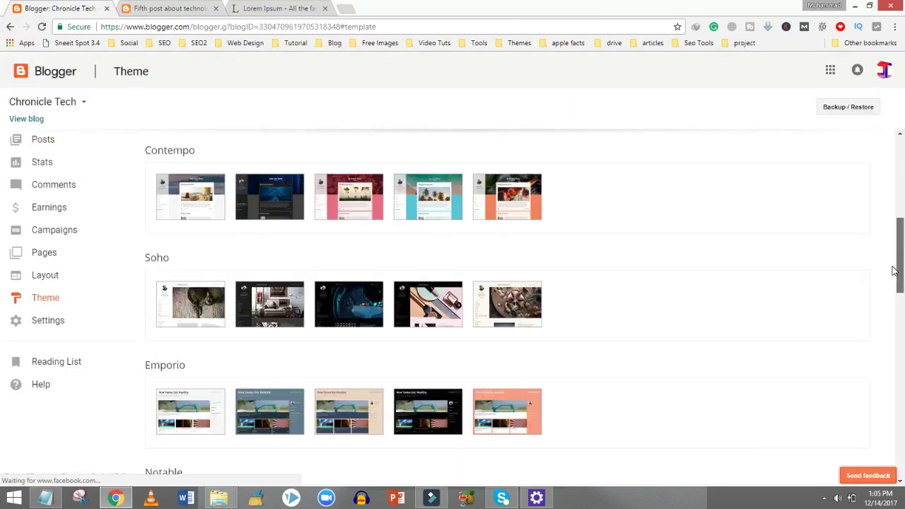
pyautogui.scroll(3, 894, 271)
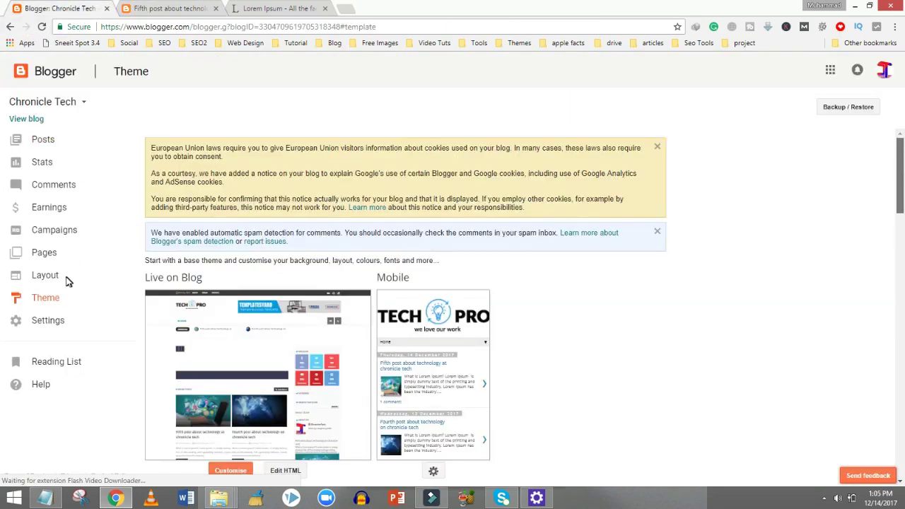
pyautogui.click(46, 276)
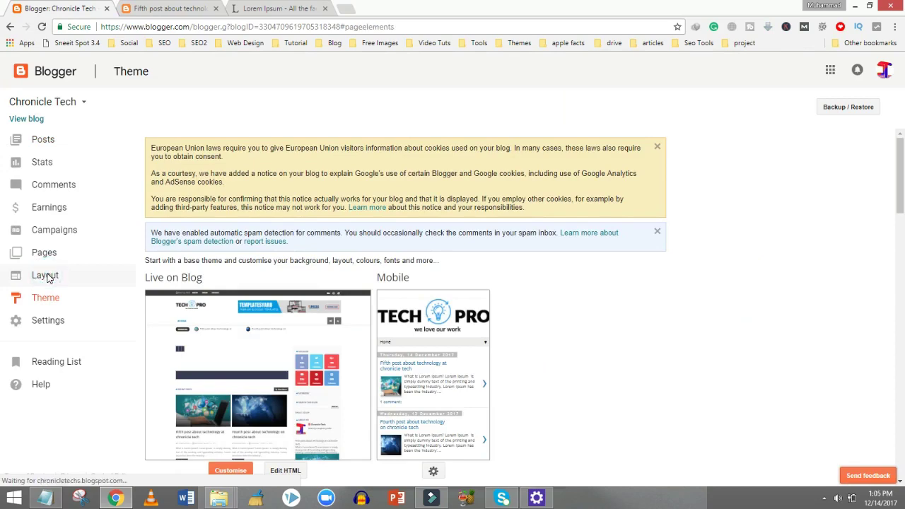
# Step: Examine the layout's sections, from the theme options and header areas down to the featured and sidebar gadgets
pyautogui.scroll(-3, 898, 186)
pyautogui.scroll(-1, 902, 186)
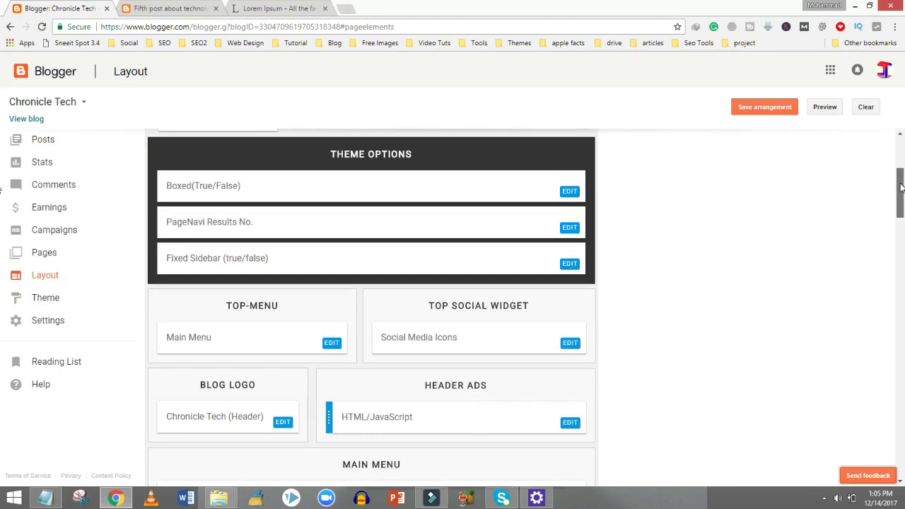
pyautogui.moveTo(901, 188); pyautogui.dragTo(902, 208)
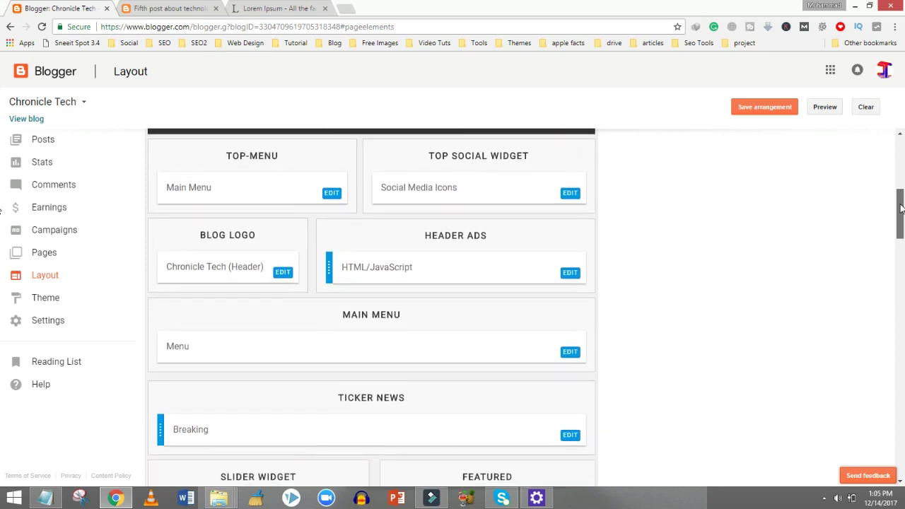
pyautogui.moveTo(902, 210); pyautogui.dragTo(899, 219)
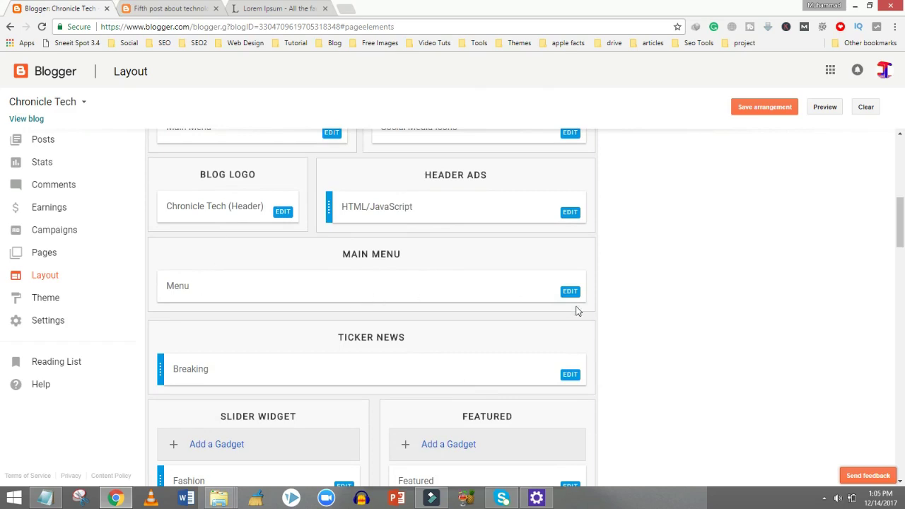
pyautogui.moveTo(901, 239); pyautogui.dragTo(862, 375)
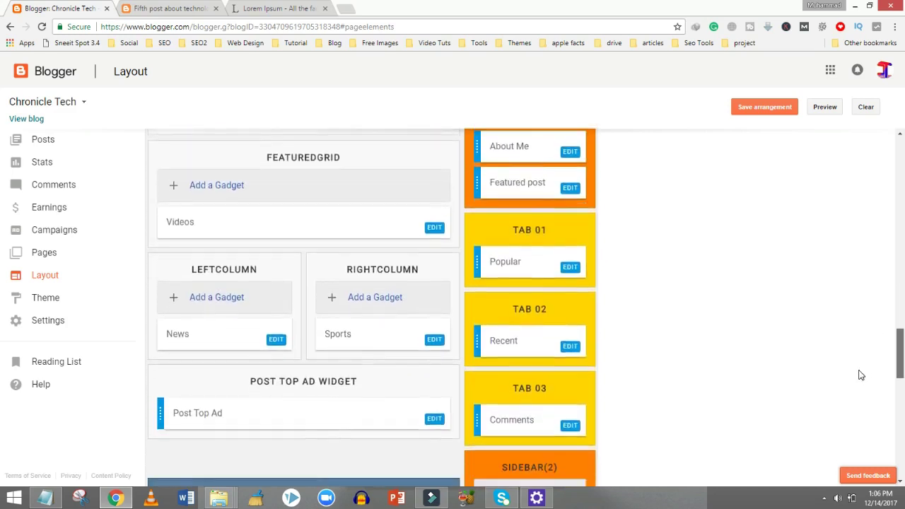
pyautogui.scroll(-3, 861, 375)
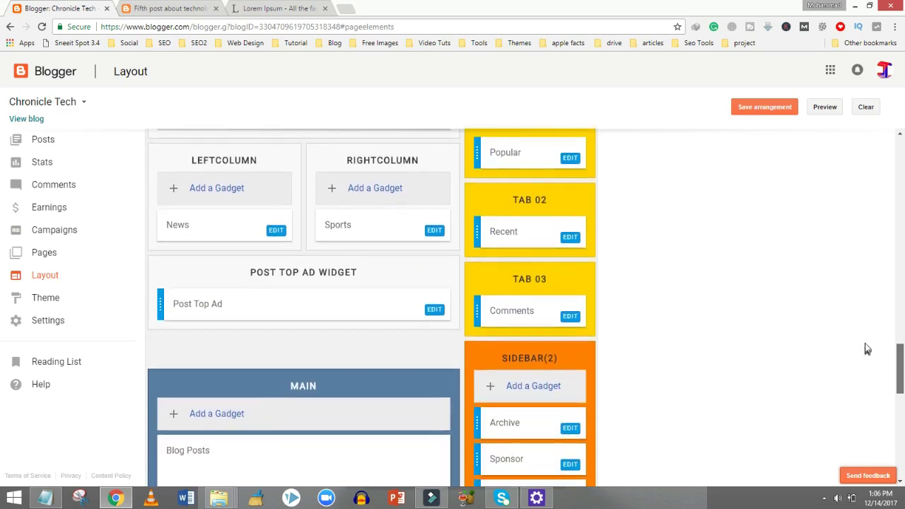
pyautogui.scroll(5, 867, 350)
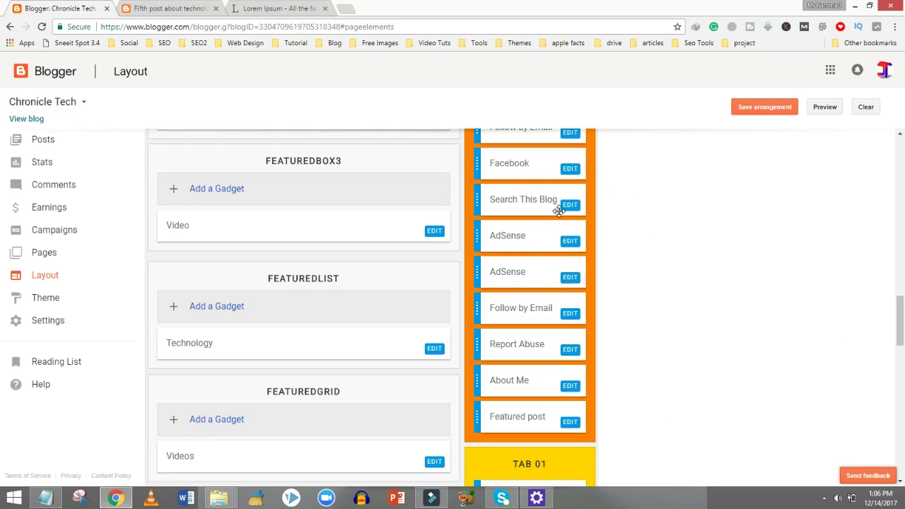
# Step: Remove both AdSense gadgets from the sidebar of the layout
pyautogui.click(570, 241)
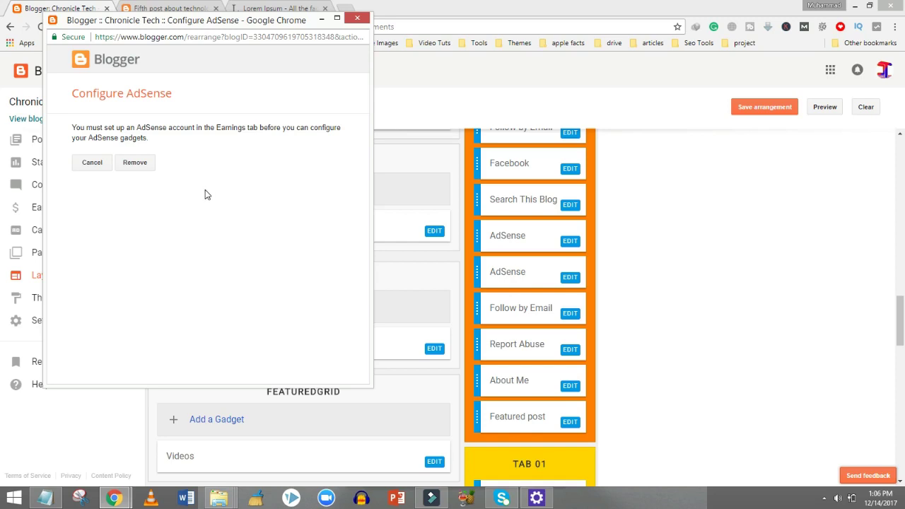
pyautogui.click(127, 165)
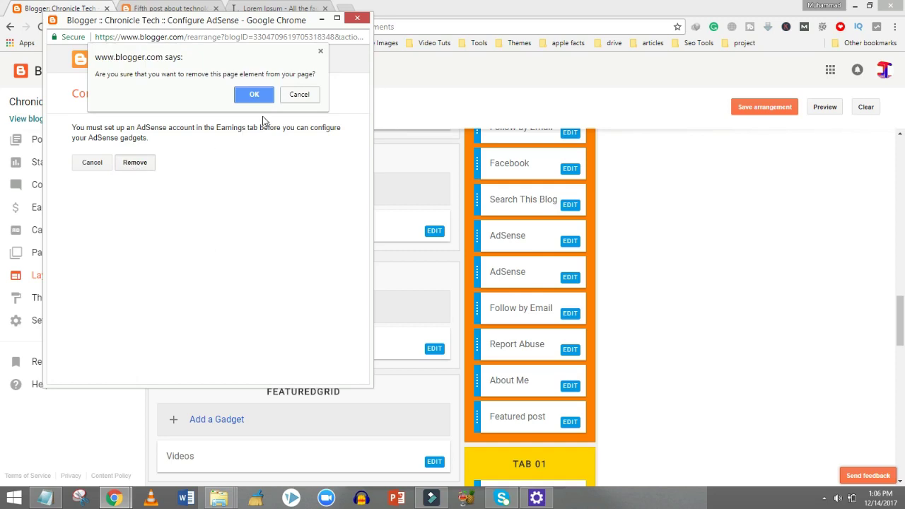
pyautogui.click(252, 94)
pyautogui.click(571, 242)
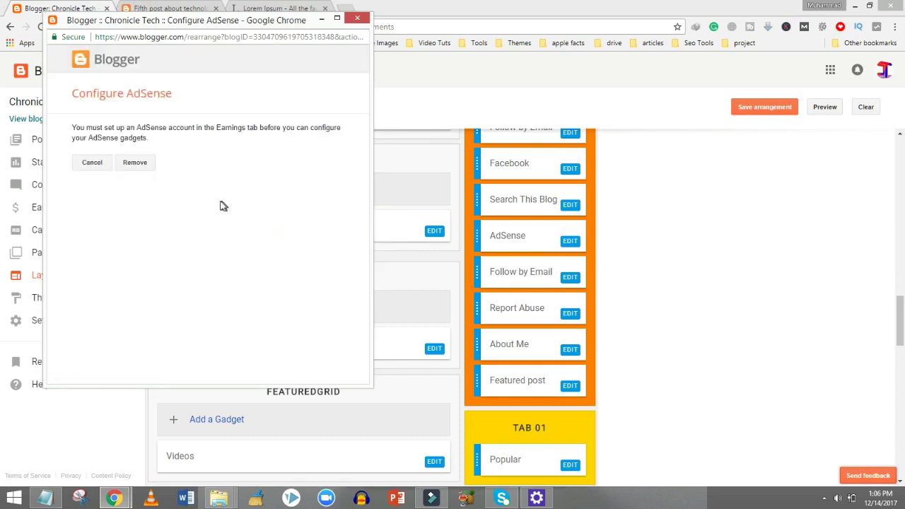
pyautogui.click(127, 167)
pyautogui.click(254, 95)
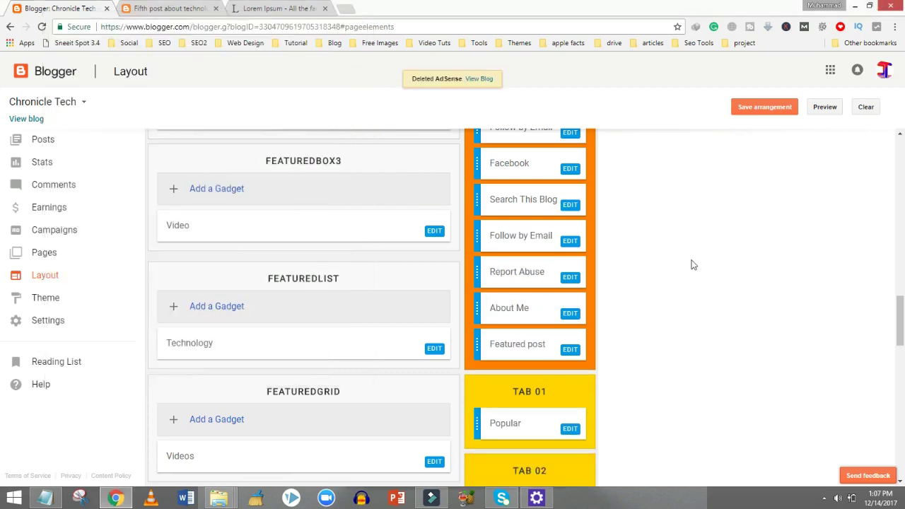
# Step: Delete the facebook, twitter, gplus, pinterest and instagram links from the footer's Social Media Icons gadget, then save the gadget and the layout arrangement
pyautogui.scroll(-10, 636, 318)
pyautogui.click(570, 441)
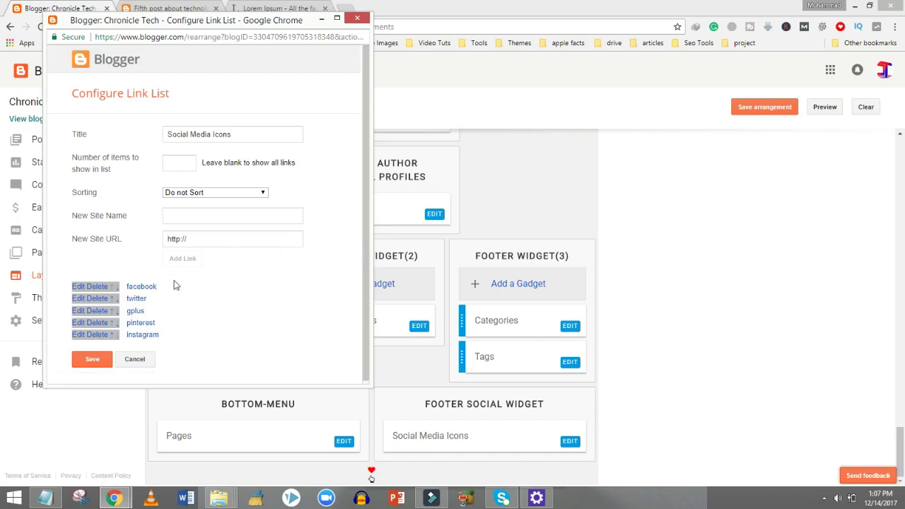
pyautogui.click(104, 288)
pyautogui.click(104, 289)
pyautogui.click(104, 289)
pyautogui.click(104, 289)
pyautogui.click(104, 288)
pyautogui.click(104, 289)
pyautogui.click(94, 302)
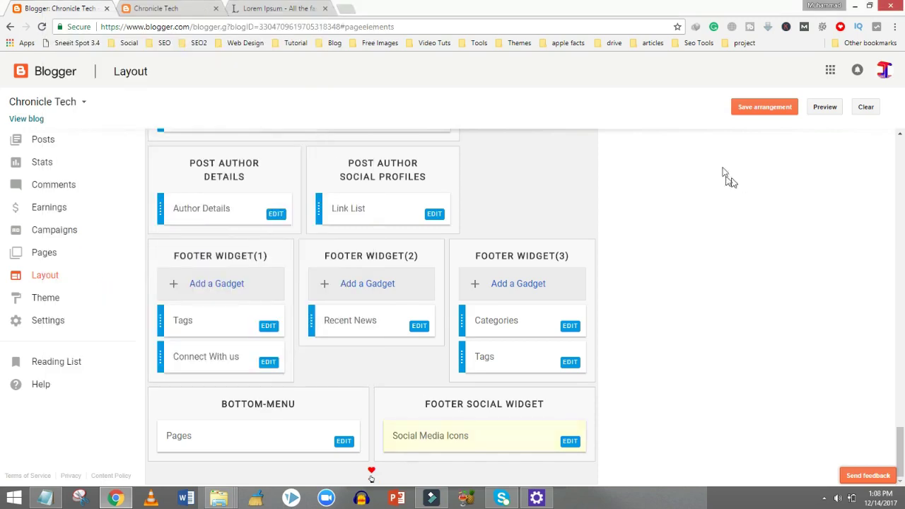
pyautogui.click(768, 111)
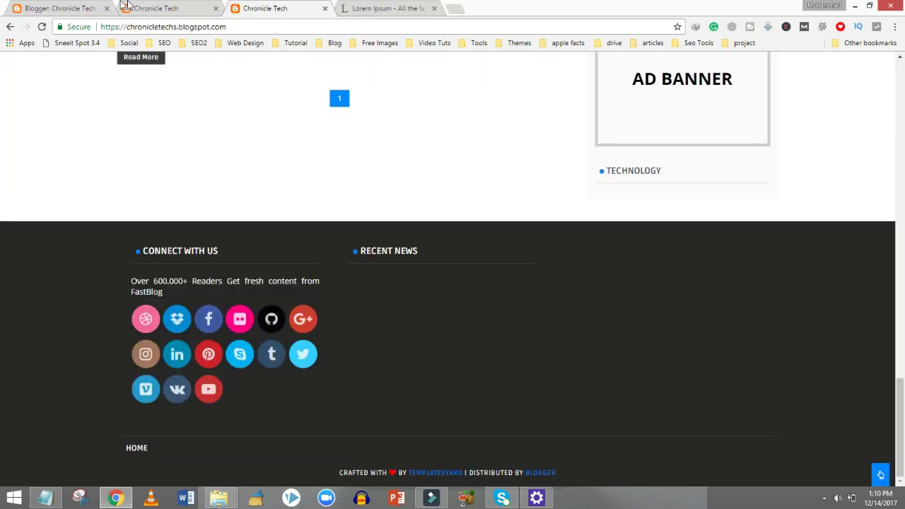
# Step: Return to the blog's Layout page and open the Connect With us gadget in Footer Widget(1) for editing
pyautogui.click(68, 6)
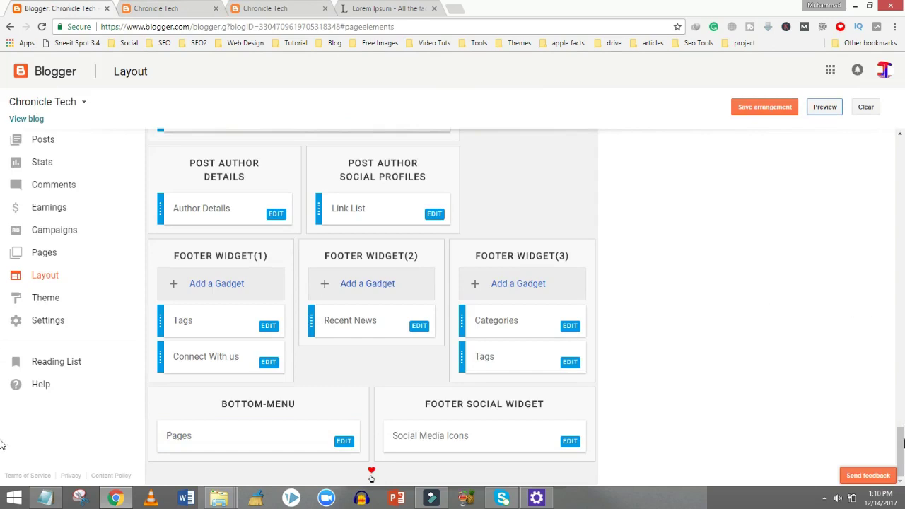
pyautogui.scroll(3, 2, 444)
pyautogui.scroll(-1, 2, 433)
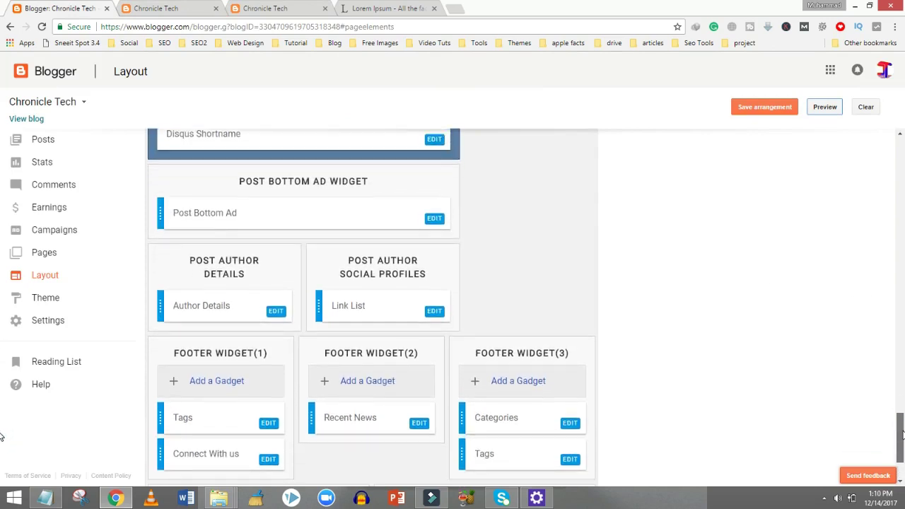
pyautogui.scroll(-1, 406, 486)
pyautogui.click(269, 415)
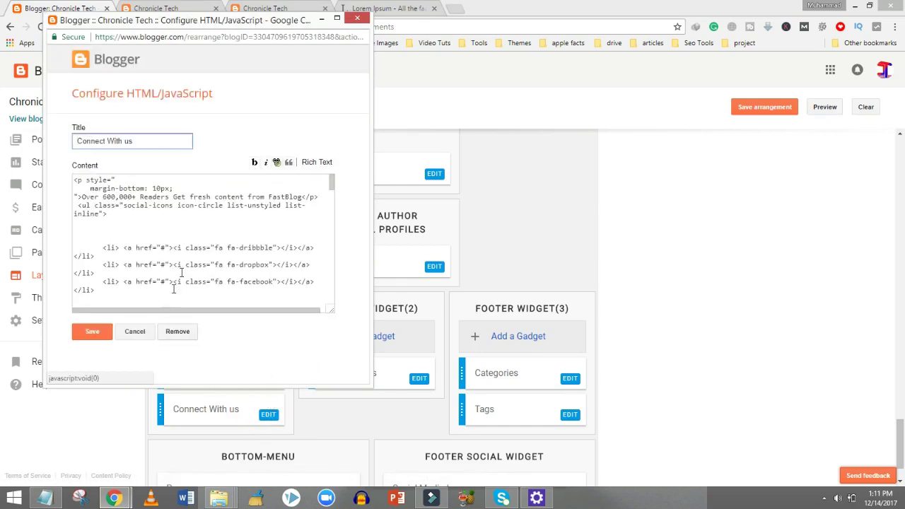
pyautogui.click(215, 241)
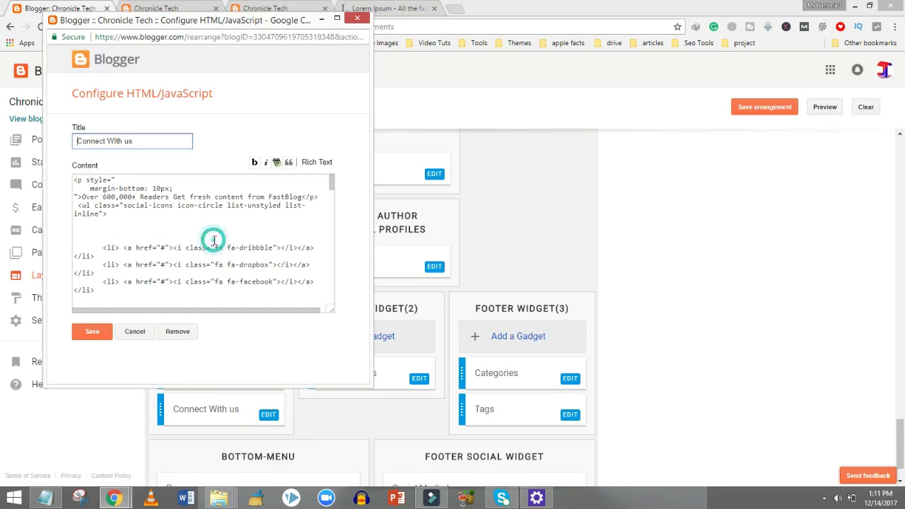
pyautogui.hotkey('ctrl', 'a')
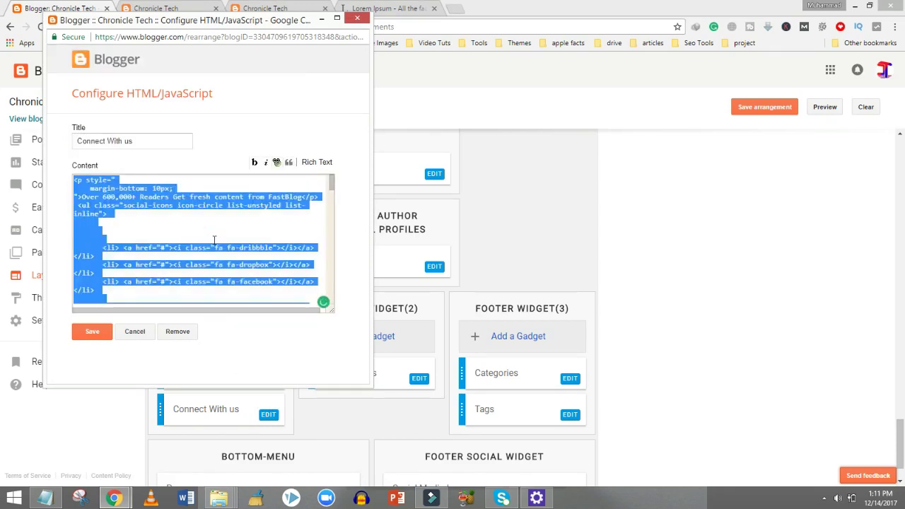
pyautogui.press('BackSpace')
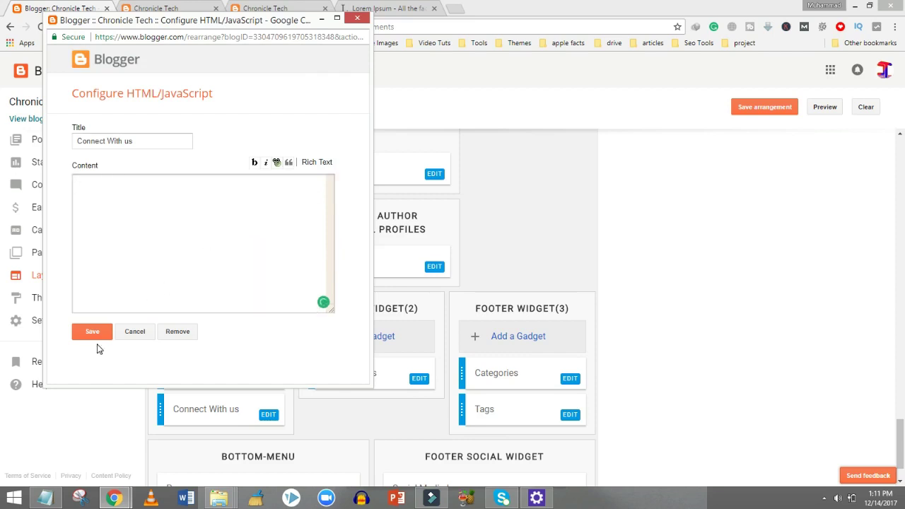
pyautogui.hotkey('ctrl', 'z')
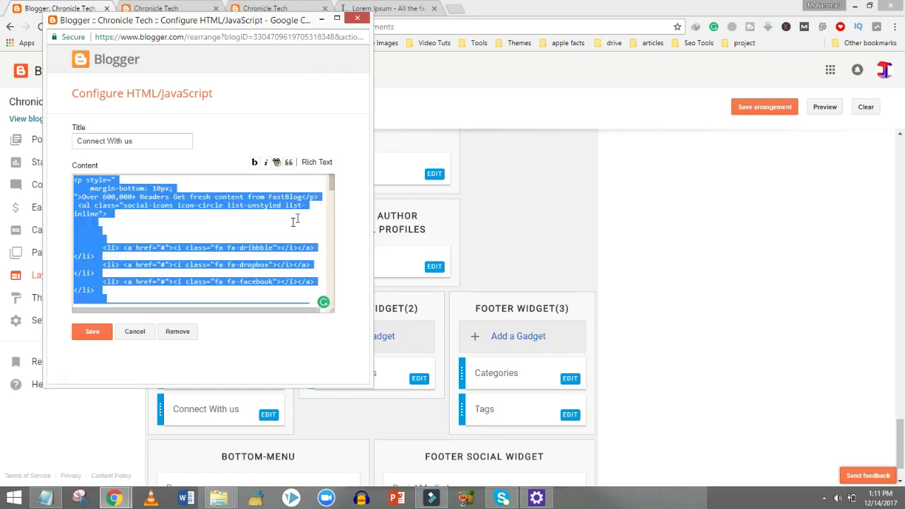
# Step: Empty the href value of the linkedin entry in the Connect With us gadget's code
pyautogui.moveTo(332, 181); pyautogui.dragTo(327, 204)
pyautogui.click(182, 227)
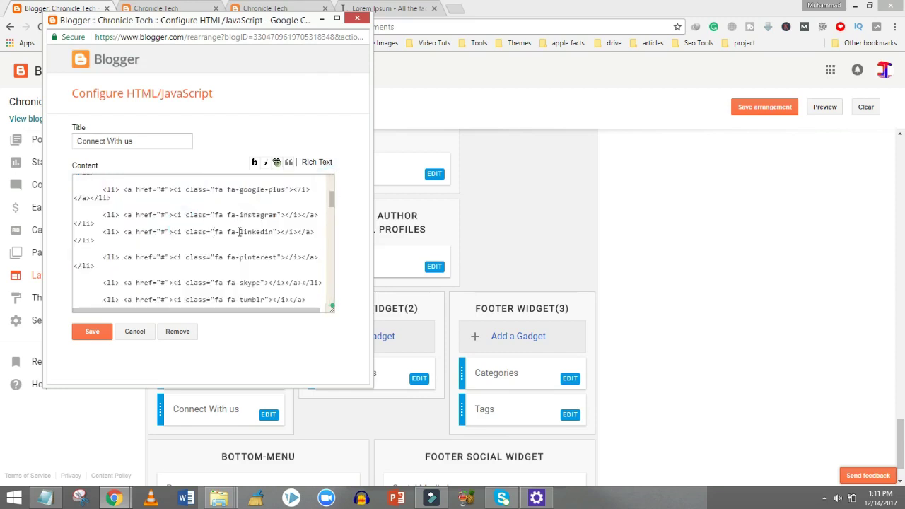
pyautogui.click(164, 233)
pyautogui.press('BackSpace')
pyautogui.write('lin')
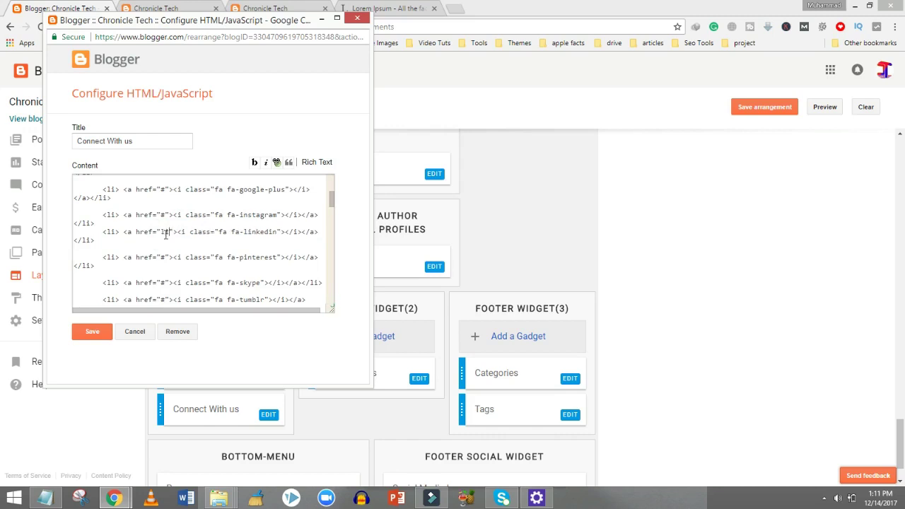
pyautogui.press('BackSpace')
pyautogui.press('BackSpace')
pyautogui.press('BackSpace')
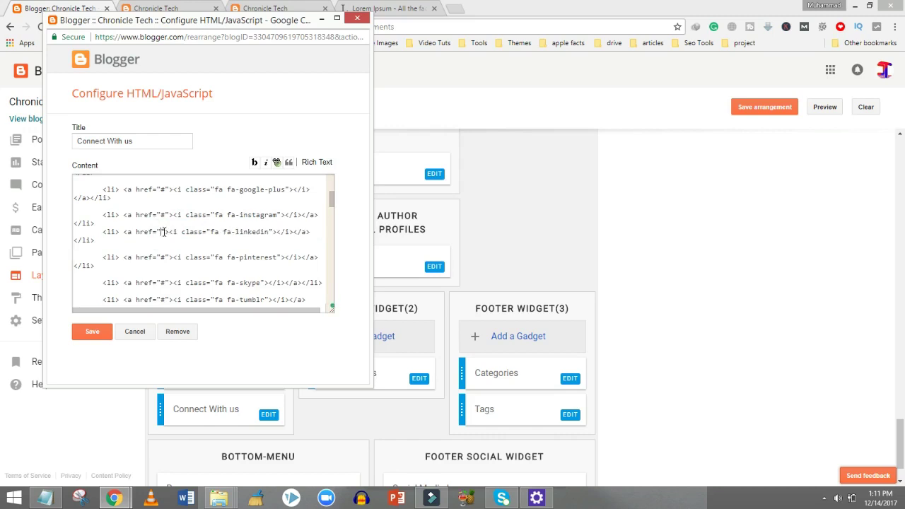
pyautogui.doubleClick(161, 232)
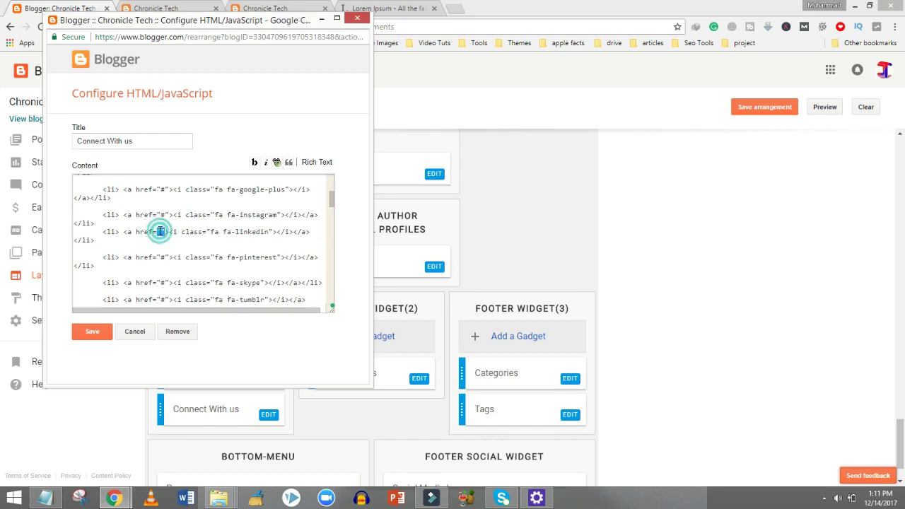
pyautogui.click(161, 232)
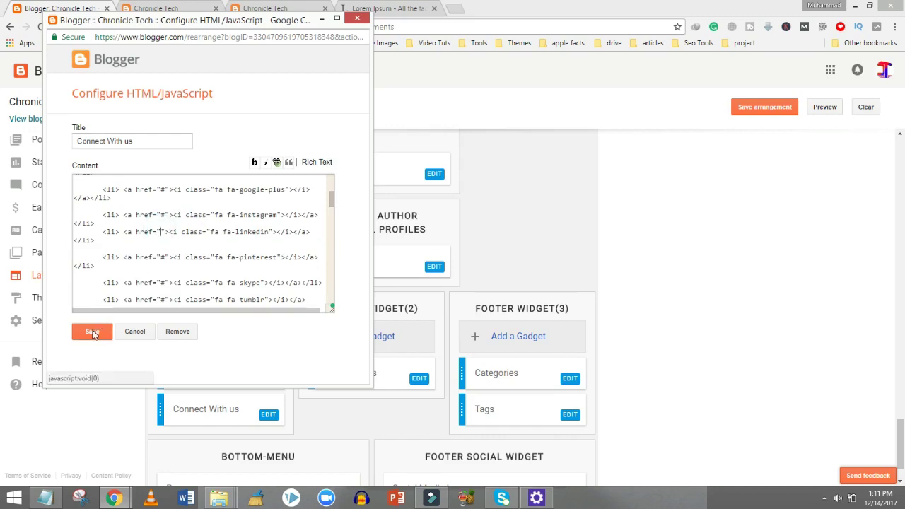
# Step: Delete the Connect With us gadget's entire content, save the gadget and the layout arrangement, and preview the blog
pyautogui.click(160, 232)
pyautogui.hotkey('ctrl', 'a')
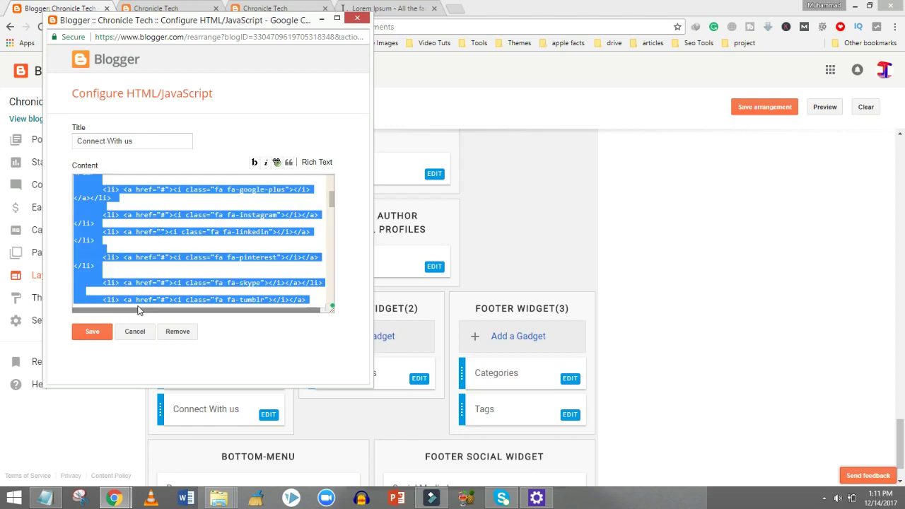
pyautogui.press('BackSpace')
pyautogui.click(92, 332)
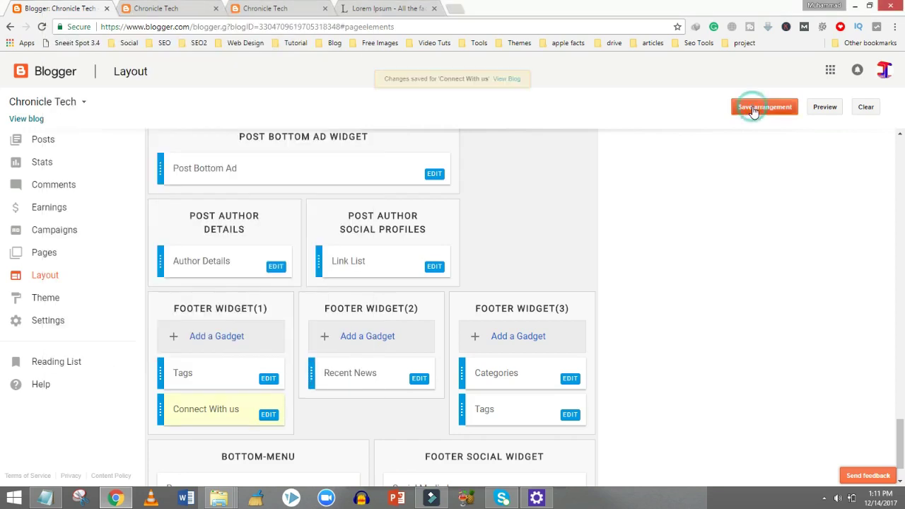
pyautogui.click(753, 109)
pyautogui.click(821, 107)
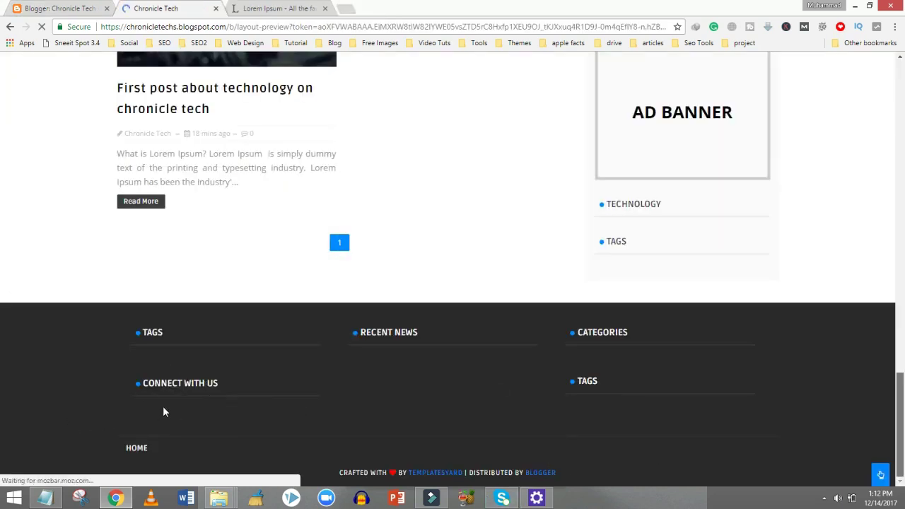
# Step: Return to the Layout page, clear the title of the Connect With us gadget in Footer Widget(1) and save it
pyautogui.click(51, 7)
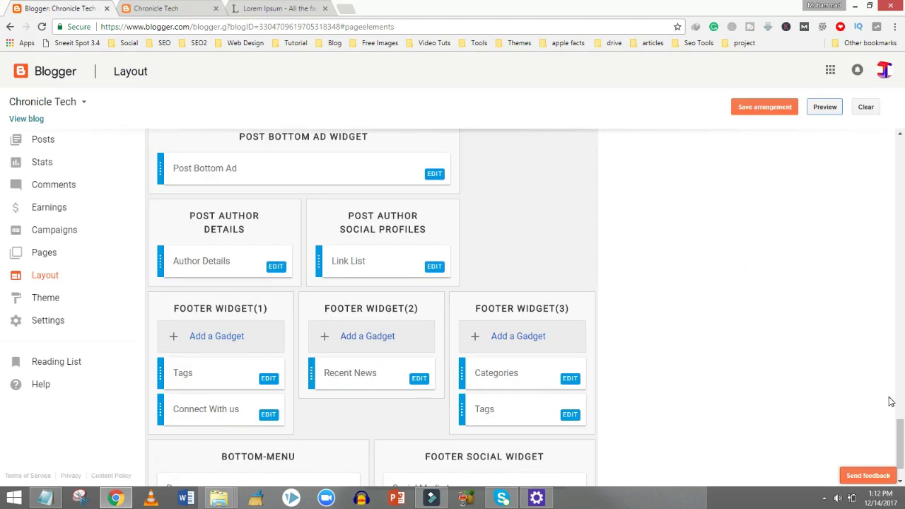
pyautogui.scroll(2, 900, 438)
pyautogui.scroll(1, 900, 448)
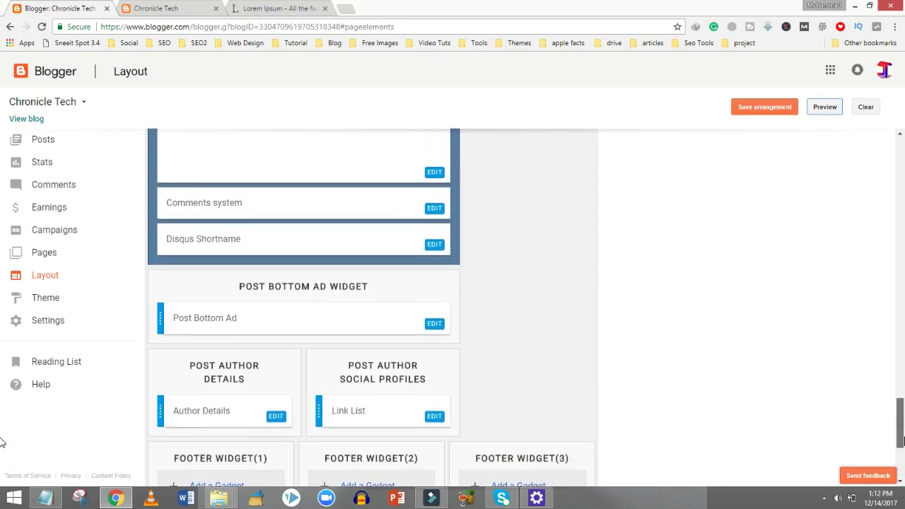
pyautogui.scroll(-3, 899, 462)
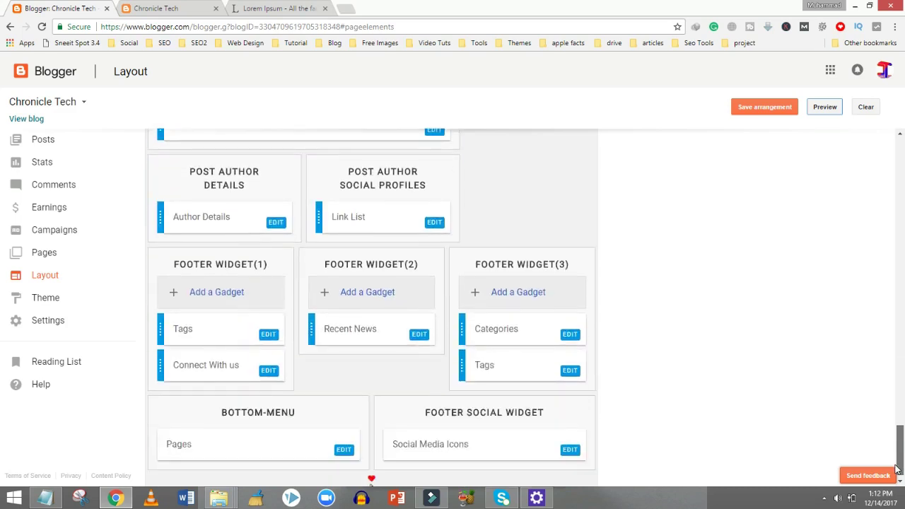
pyautogui.moveTo(897, 468); pyautogui.dragTo(897, 467)
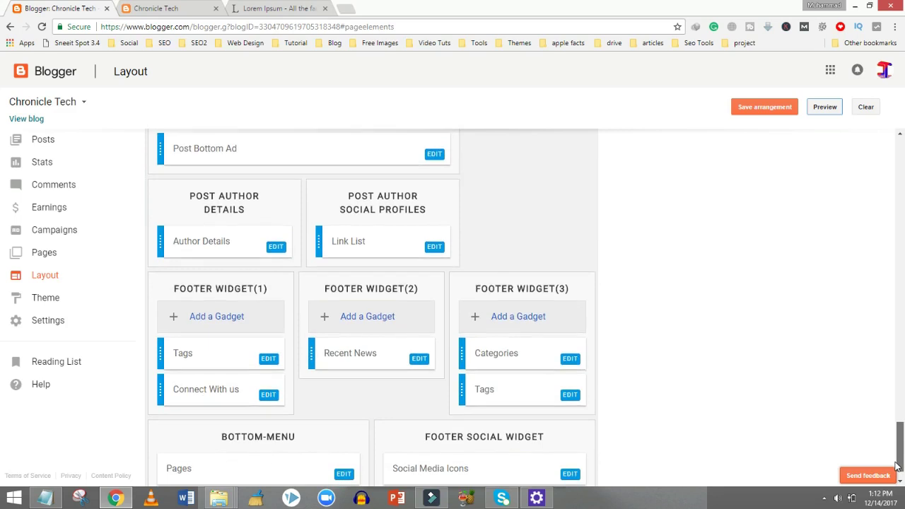
pyautogui.click(269, 395)
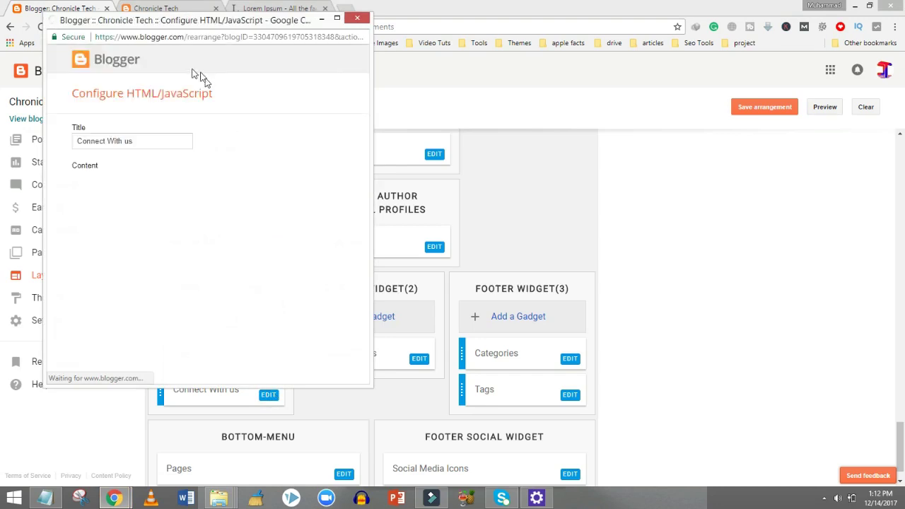
pyautogui.moveTo(140, 141); pyautogui.dragTo(25, 134)
pyautogui.press('BackSpace')
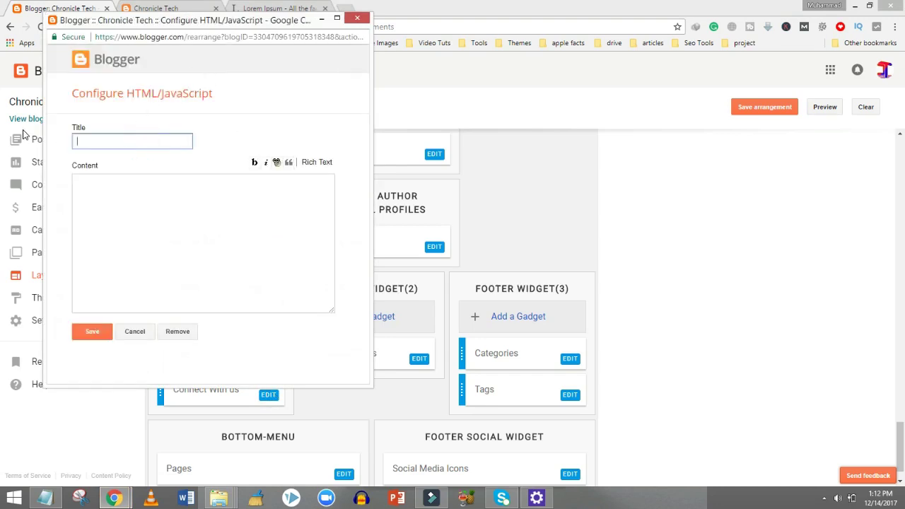
pyautogui.click(85, 329)
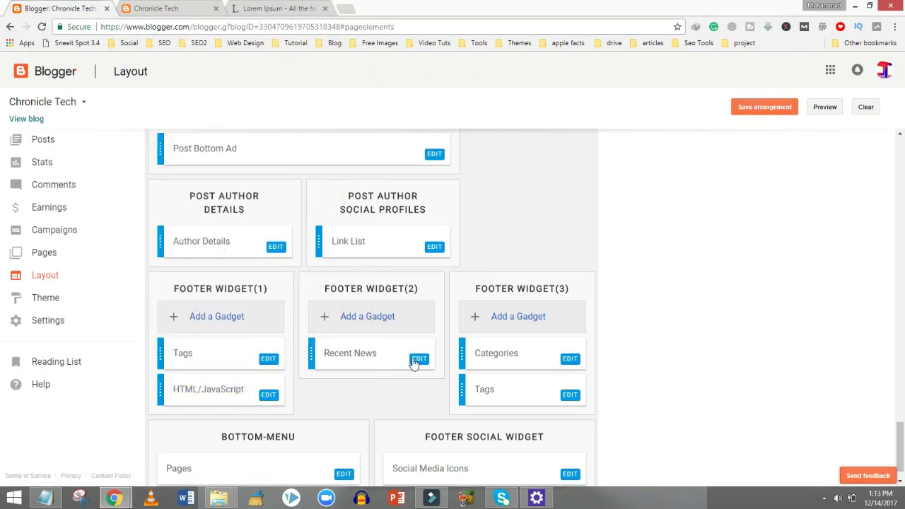
# Step: Clear the title of the Tags gadget in Footer Widget(1), then save the gadget and the layout arrangement
pyautogui.click(267, 362)
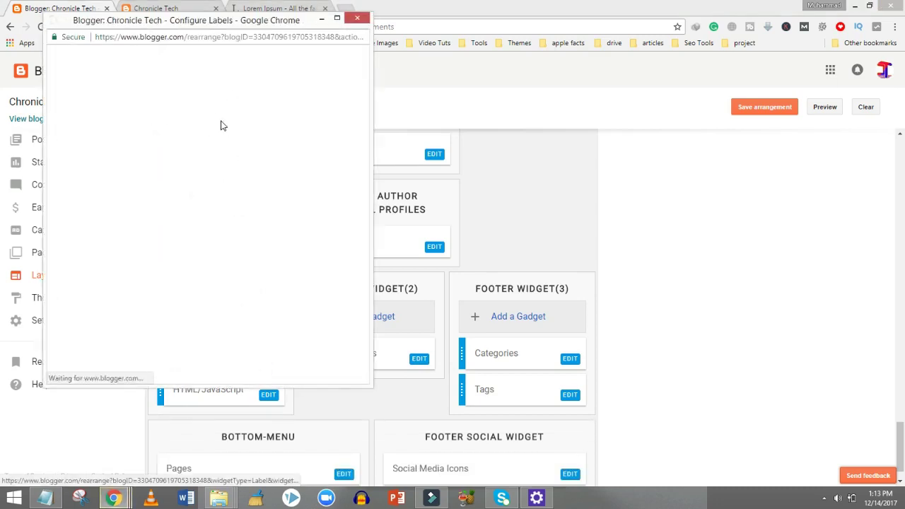
pyautogui.moveTo(188, 134); pyautogui.dragTo(158, 132)
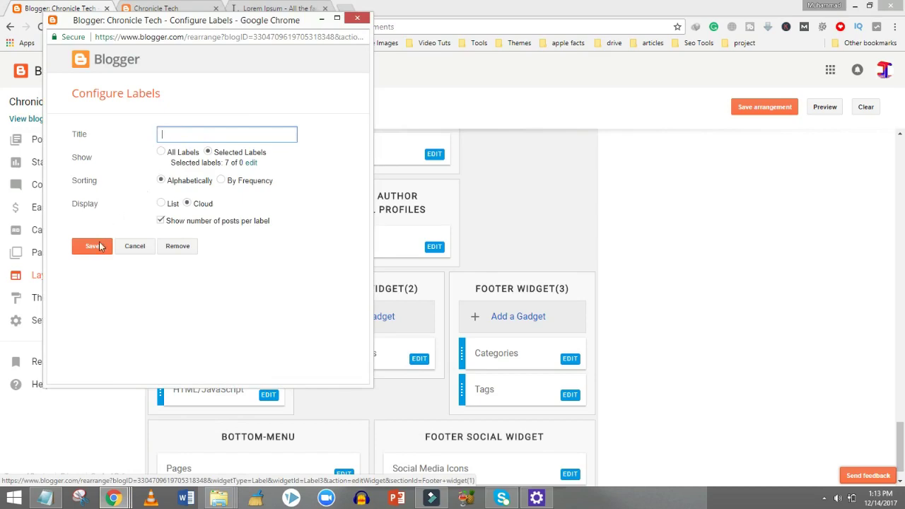
pyautogui.click(99, 247)
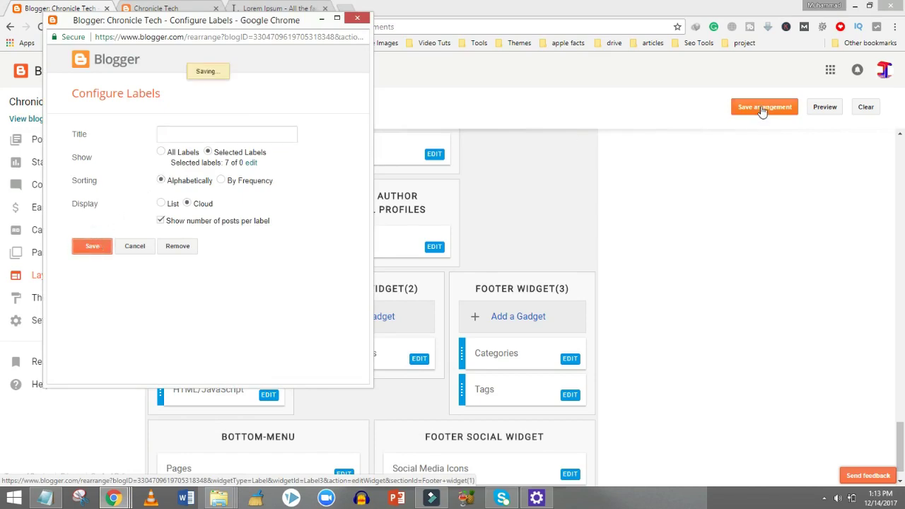
pyautogui.click(763, 109)
# Step: Check the blog preview's menu, featured section, recent posts and social sidebar
pyautogui.hotkey('ctrl', 'Tab')
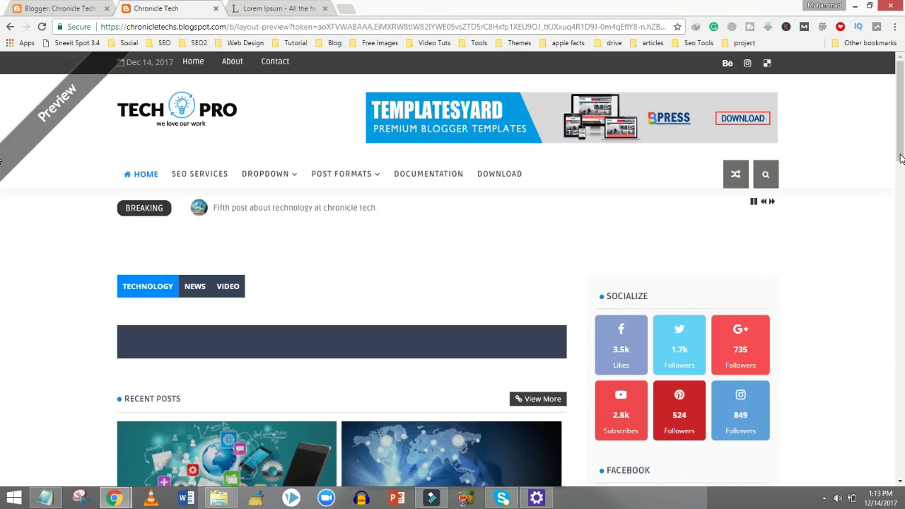
pyautogui.scroll(-1, 899, 152)
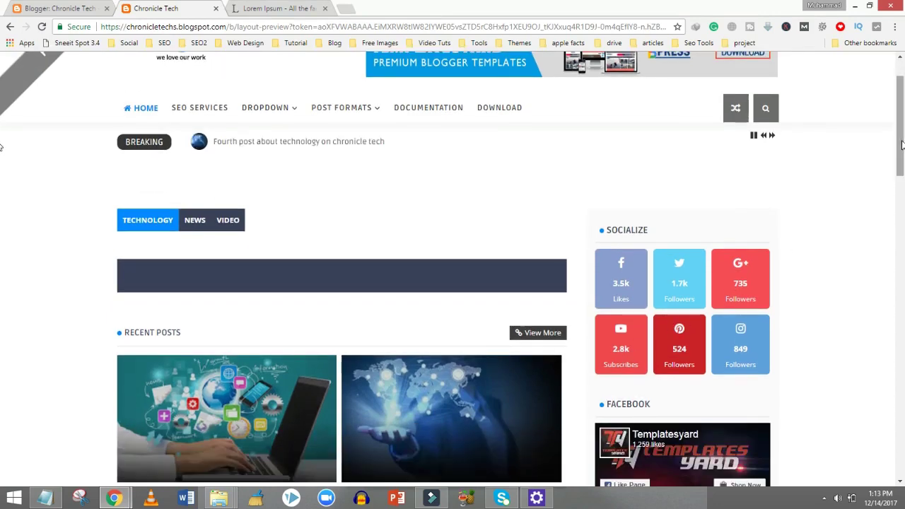
pyautogui.scroll(-1, 742, 184)
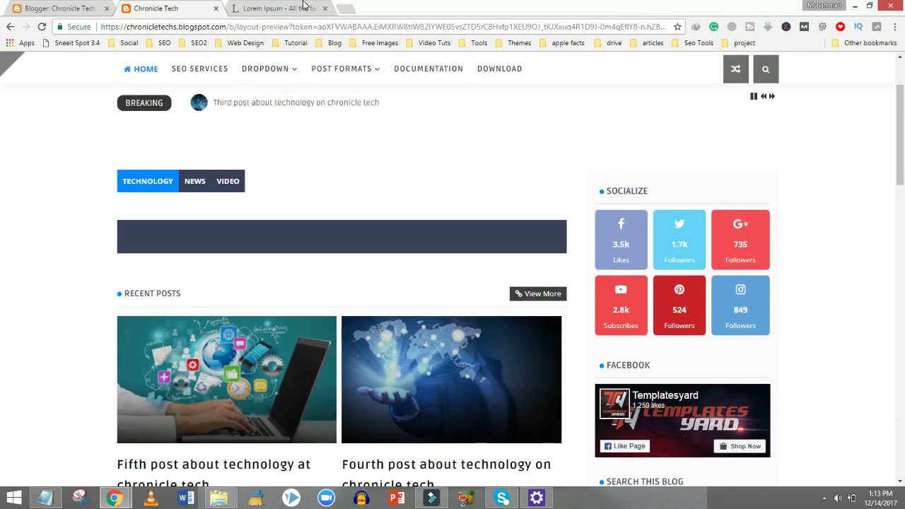
# Step: Open the Socialize gadget in the layout's Social Counter section for editing, with the Chronicle Tech - Home page loaded in a new tab
pyautogui.click(81, 7)
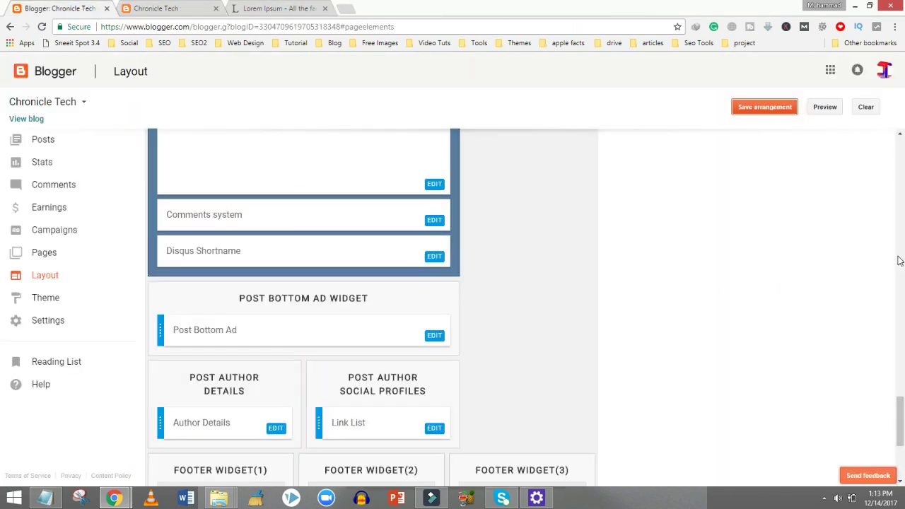
pyautogui.moveTo(903, 422); pyautogui.dragTo(902, 293)
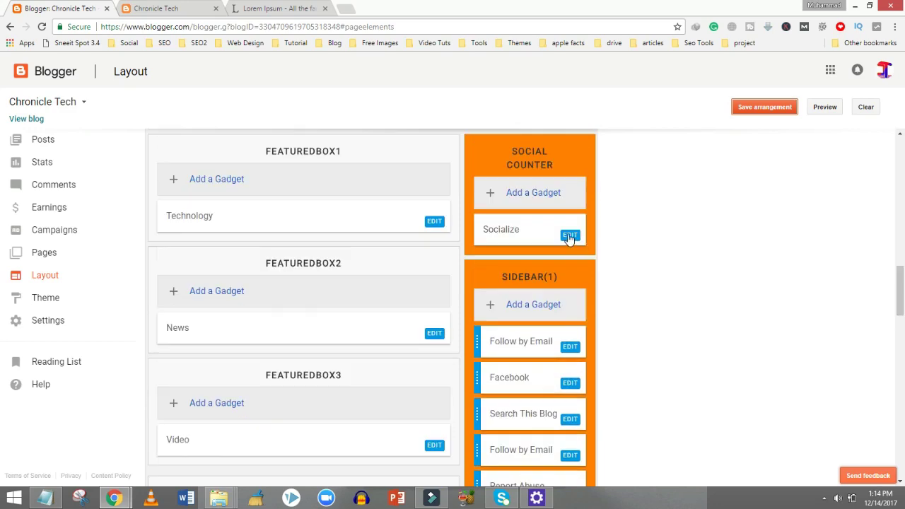
pyautogui.click(570, 236)
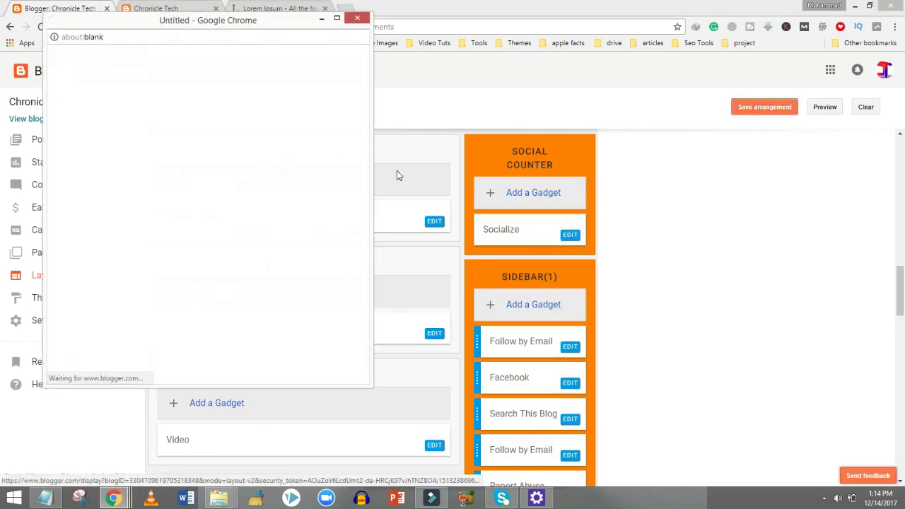
pyautogui.click(345, 8)
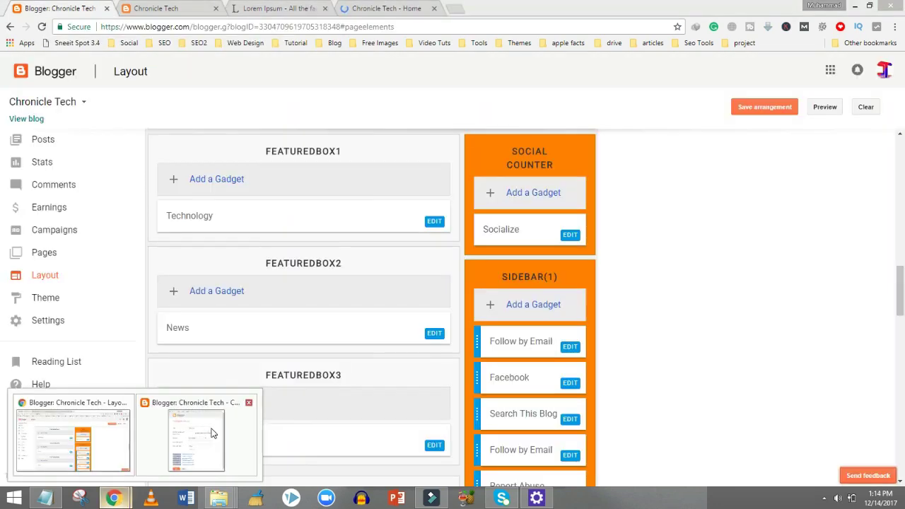
pyautogui.click(211, 429)
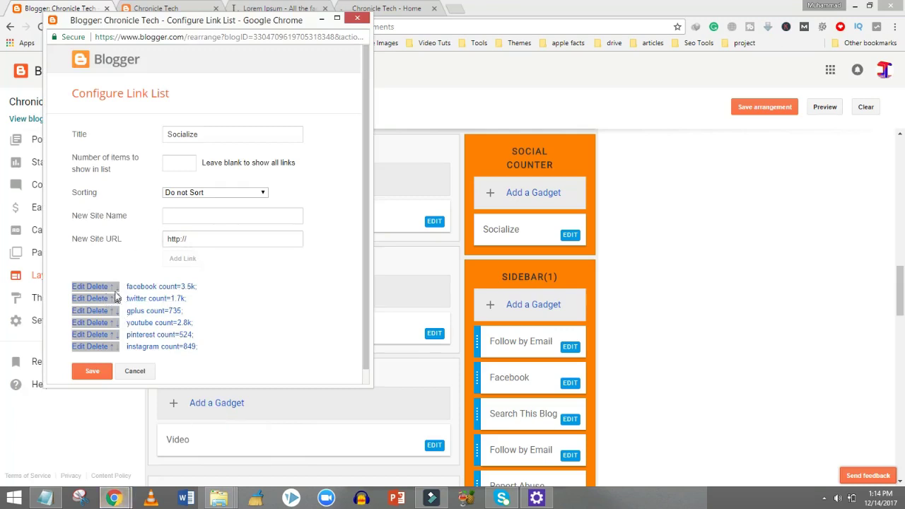
pyautogui.click(77, 290)
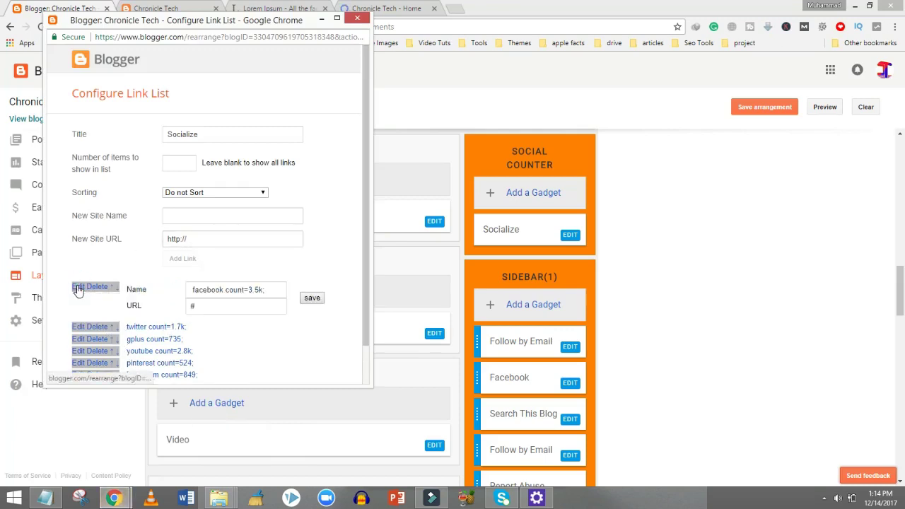
pyautogui.doubleClick(255, 305)
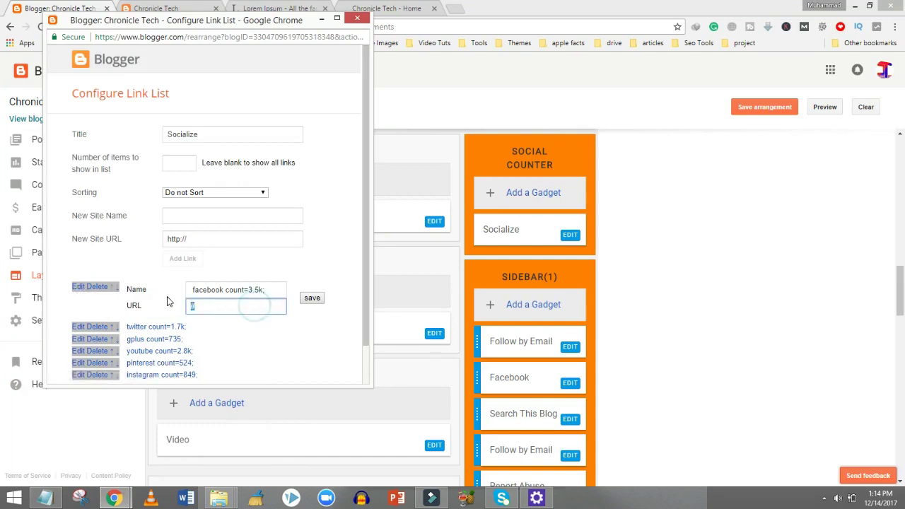
pyautogui.write('https://www.facebook.com/Chr0nicleTech/')
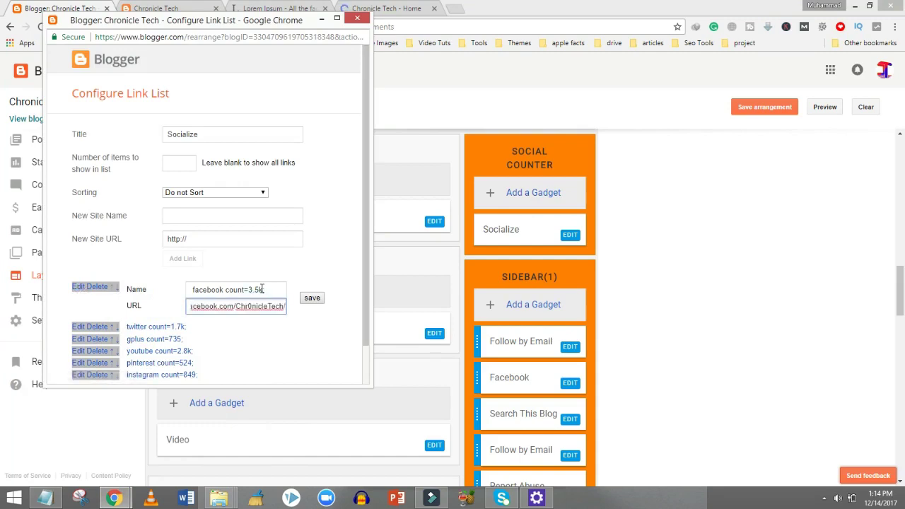
pyautogui.moveTo(248, 290); pyautogui.dragTo(308, 301)
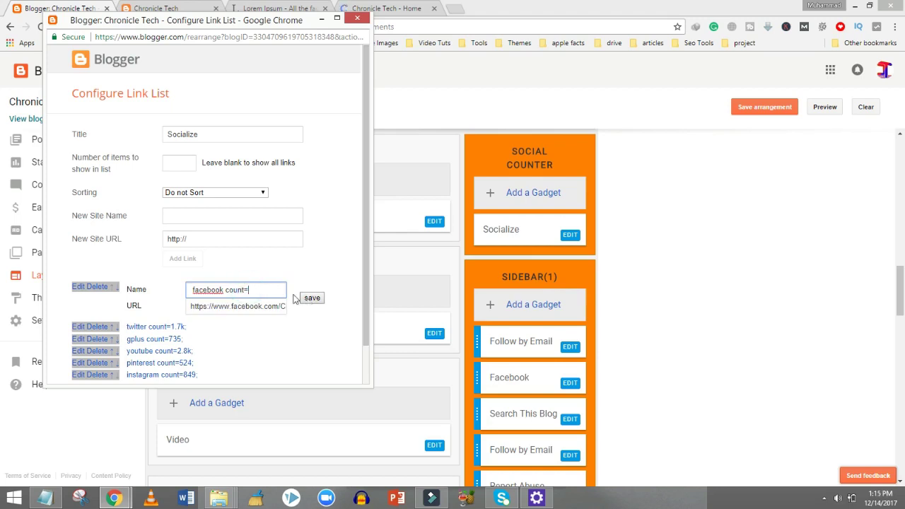
pyautogui.moveTo(263, 289); pyautogui.dragTo(228, 290)
pyautogui.press('BackSpace')
pyautogui.click(312, 299)
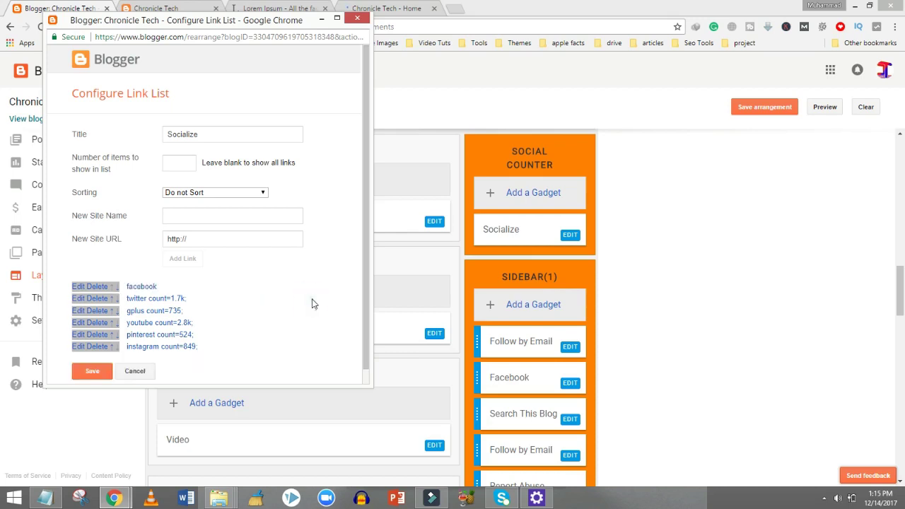
# Step: Save the Socialize gadget and the layout arrangement, then preview the blog
pyautogui.click(92, 372)
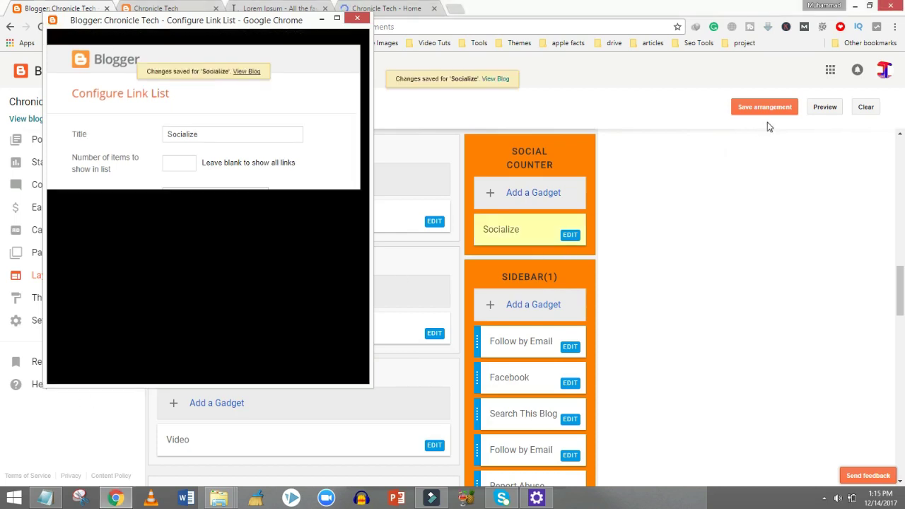
pyautogui.click(755, 108)
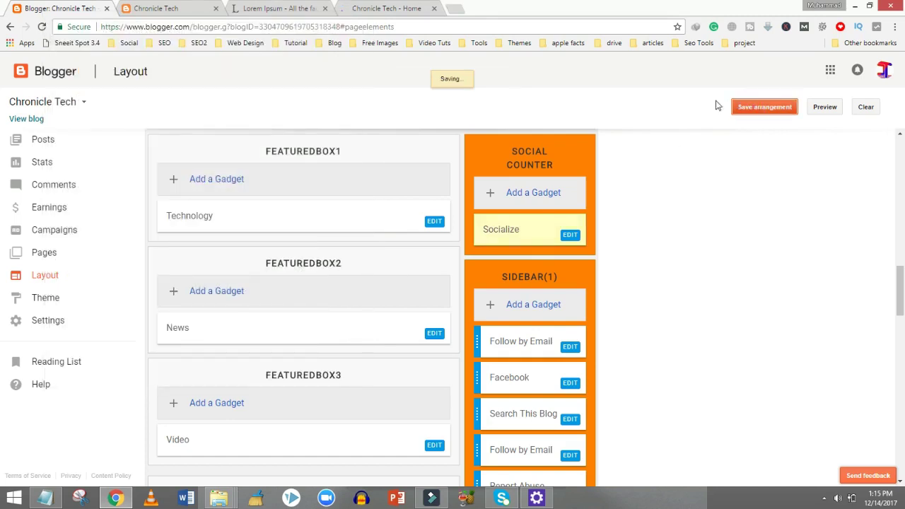
pyautogui.click(825, 107)
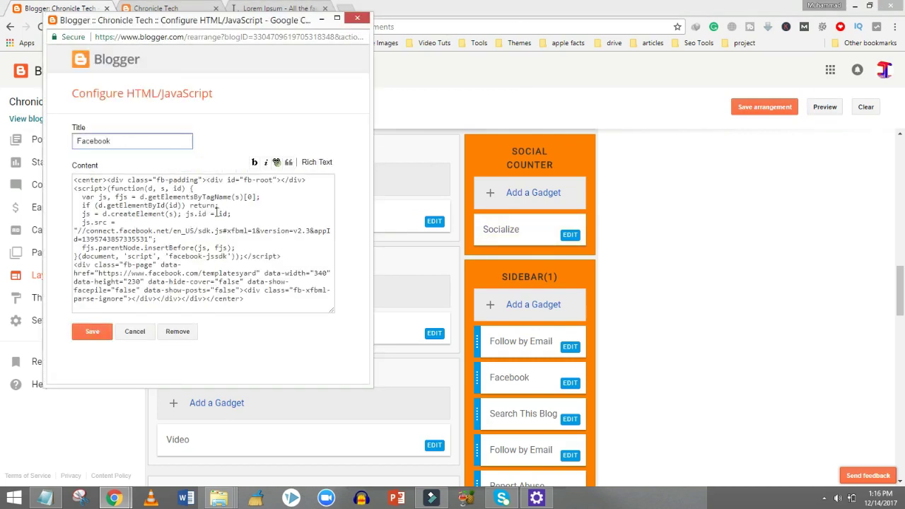
pyautogui.click(307, 249)
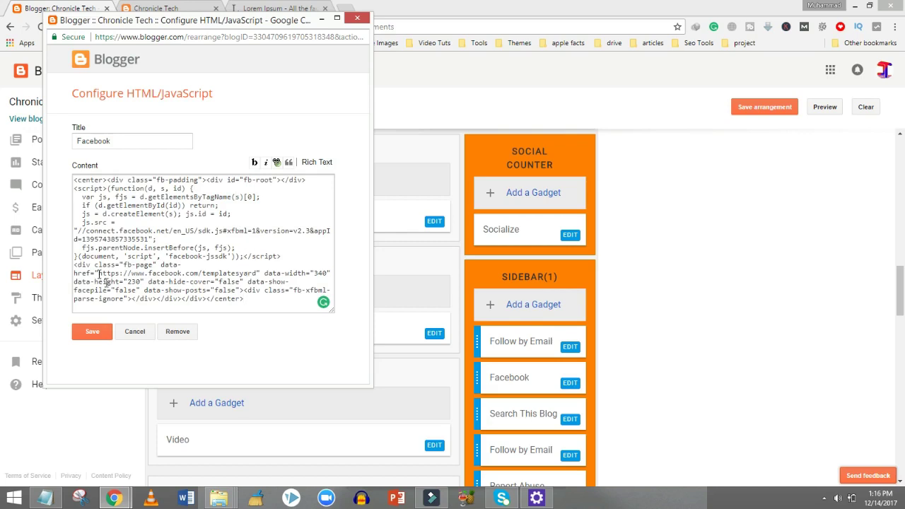
pyautogui.moveTo(257, 273); pyautogui.dragTo(124, 273)
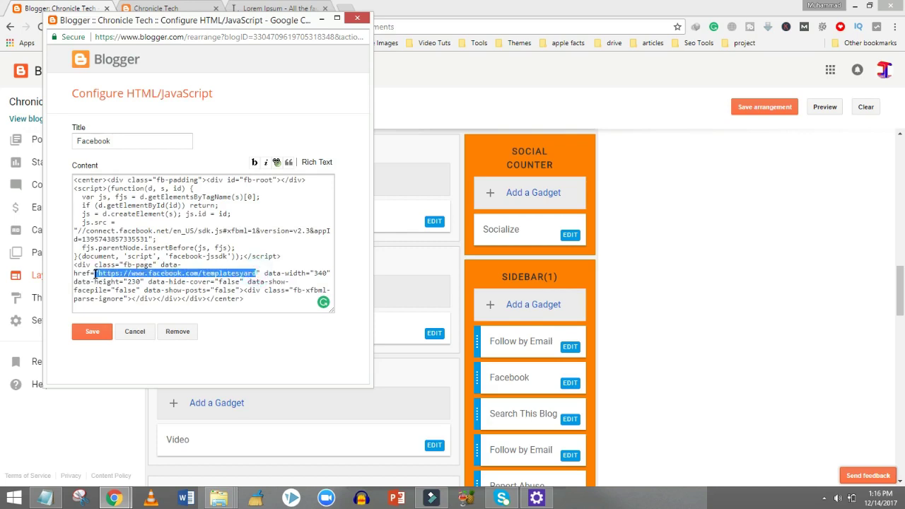
pyautogui.write('https://www.facebook.com/Chr0nicleTech/')
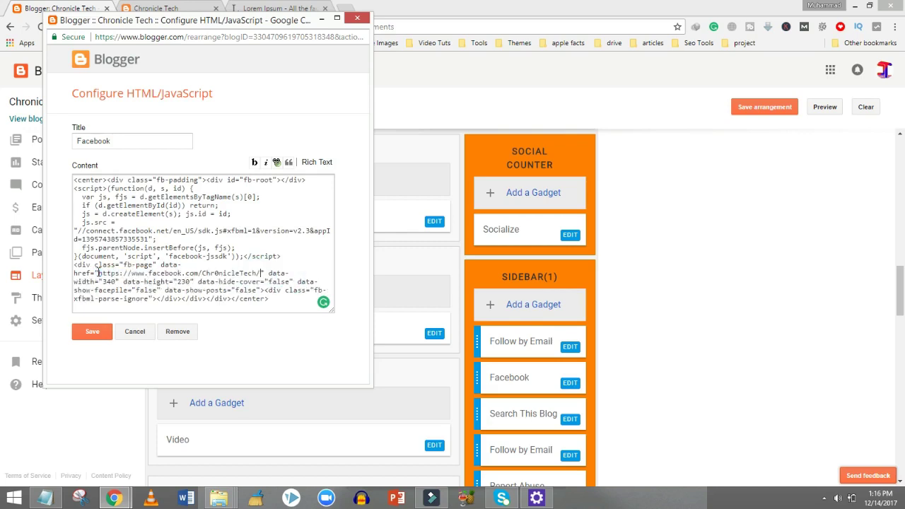
pyautogui.click(86, 337)
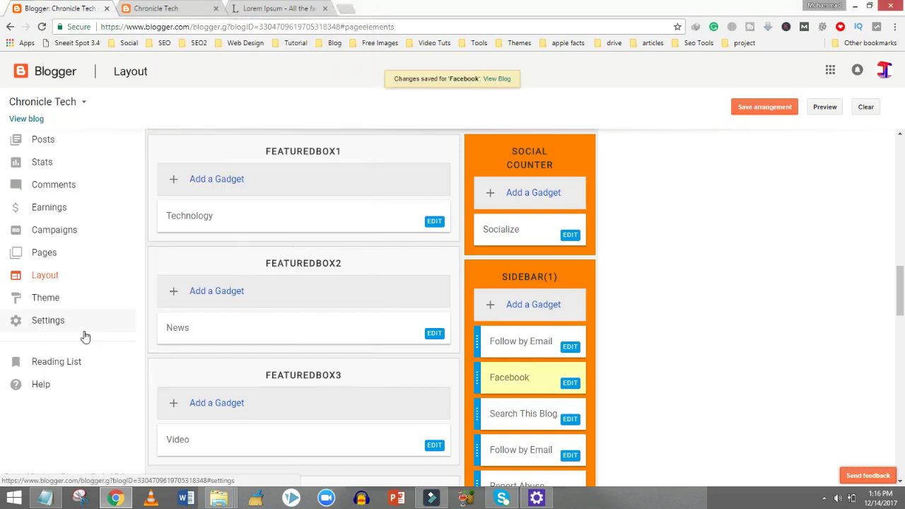
pyautogui.click(775, 107)
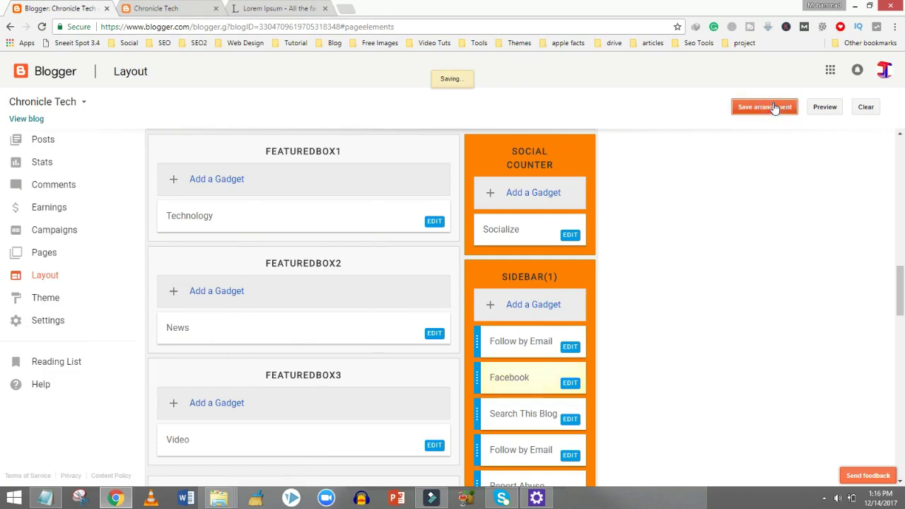
# Step: Preview the blog and check the Socialize counters, the Facebook box and the rest of the sidebar
pyautogui.click(817, 108)
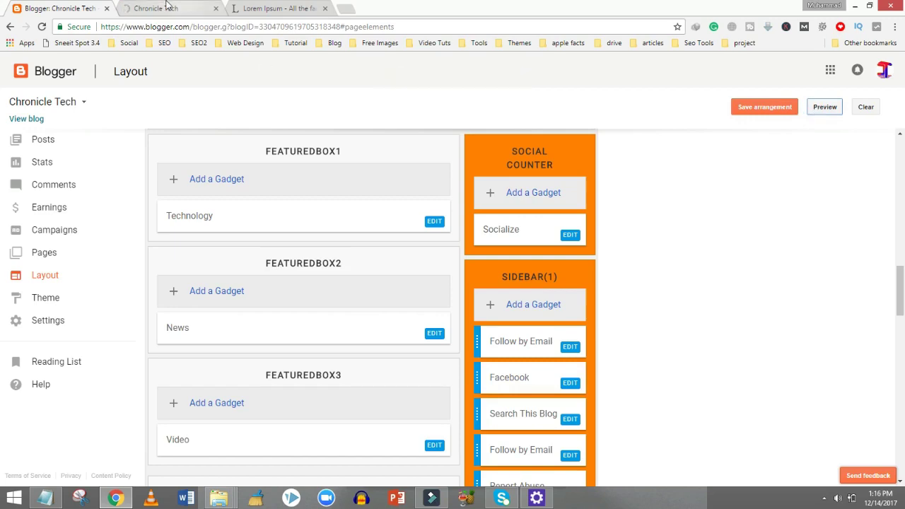
pyautogui.click(170, 8)
pyautogui.scroll(-2, 897, 212)
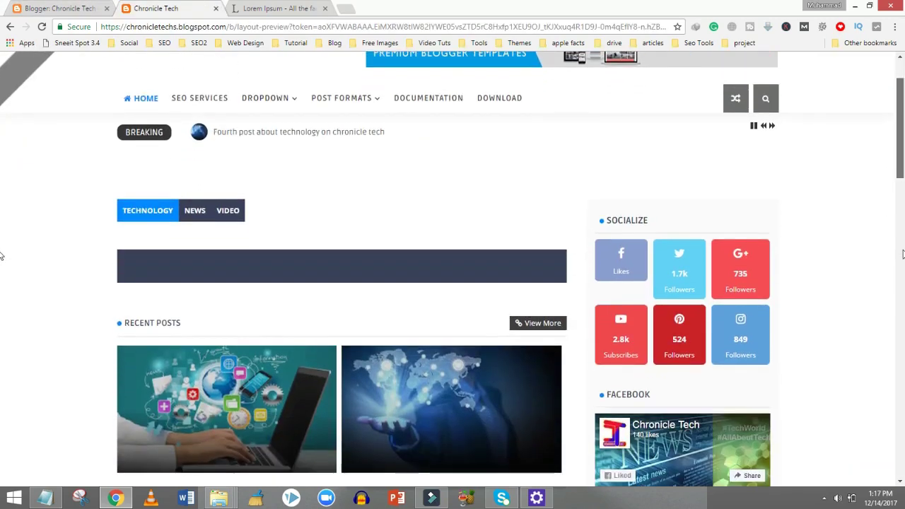
pyautogui.scroll(-6, 902, 276)
pyautogui.scroll(3, 799, 203)
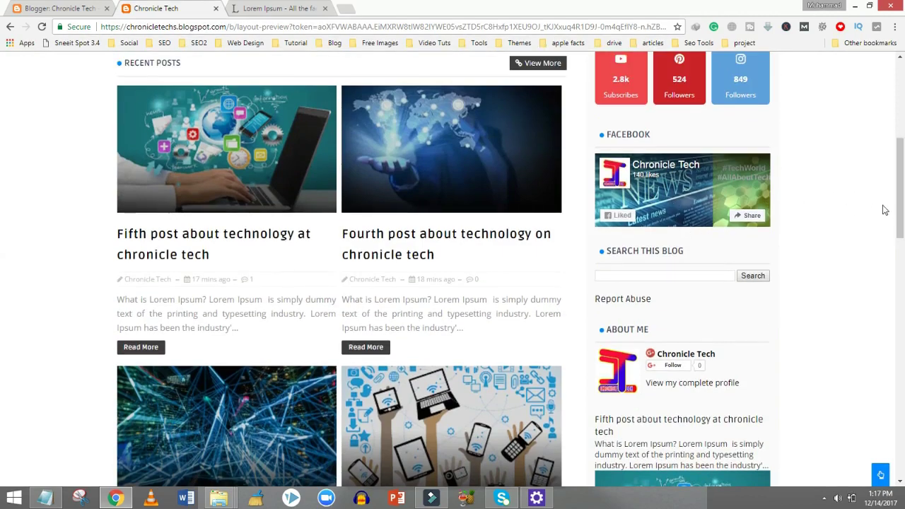
pyautogui.scroll(-3, 3, 212)
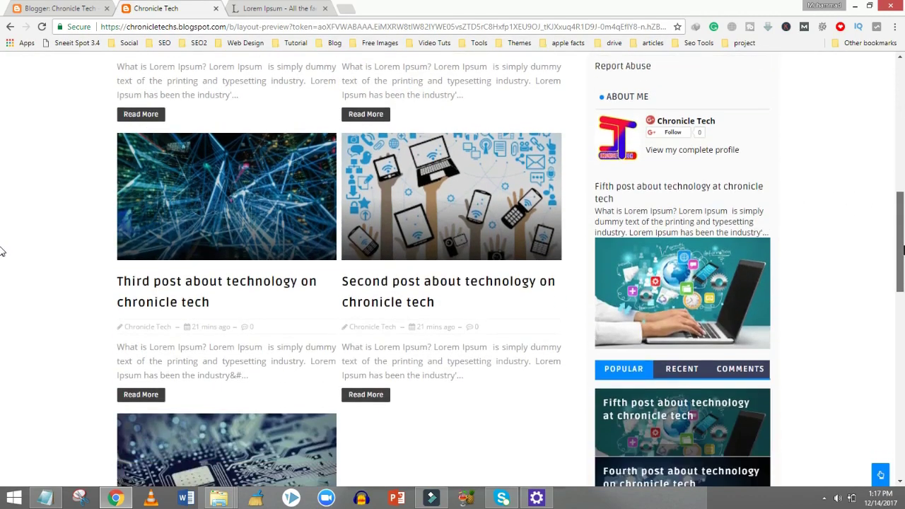
pyautogui.scroll(1, 1, 251)
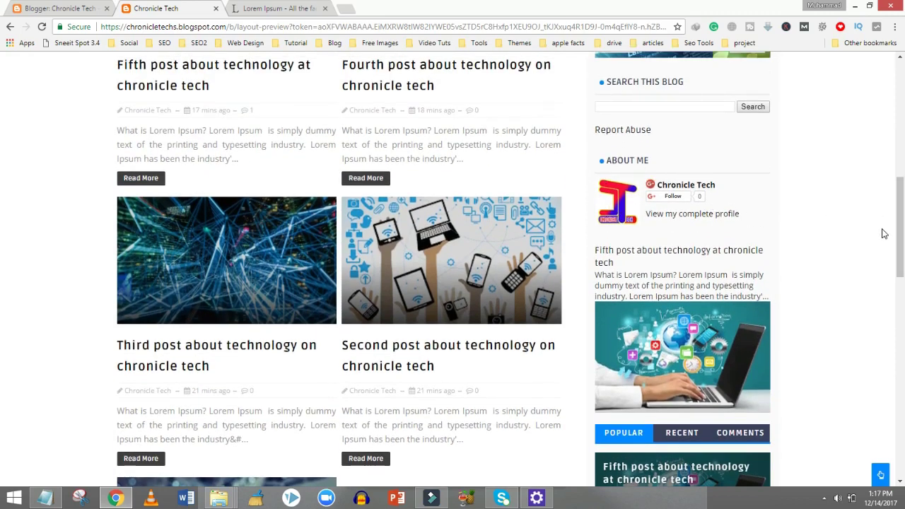
# Step: Rename the Socialize gadget's facebook link to facebook count=141, save the gadget and the layout arrangement, and preview the blog
pyautogui.hotkey('ctrl', 'shift', 'Tab')
pyautogui.click(570, 273)
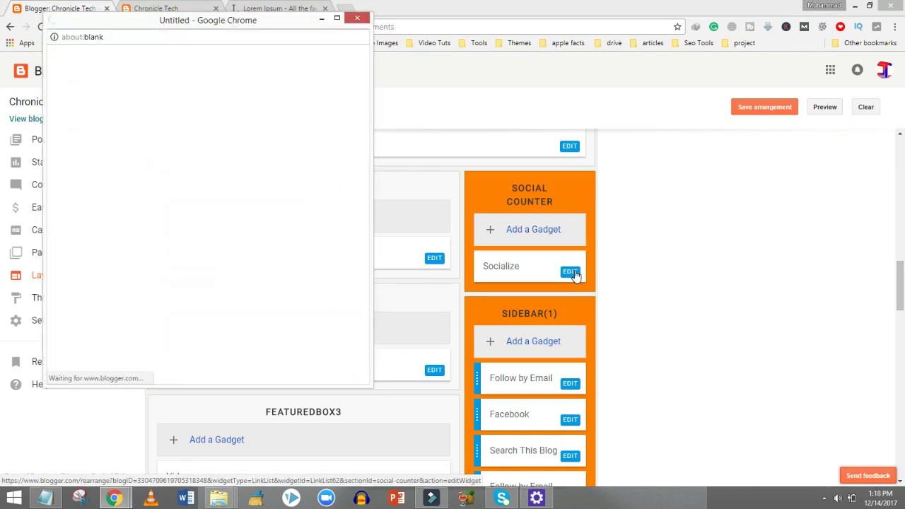
pyautogui.click(80, 288)
pyautogui.click(249, 290)
pyautogui.write('cebook count=141')
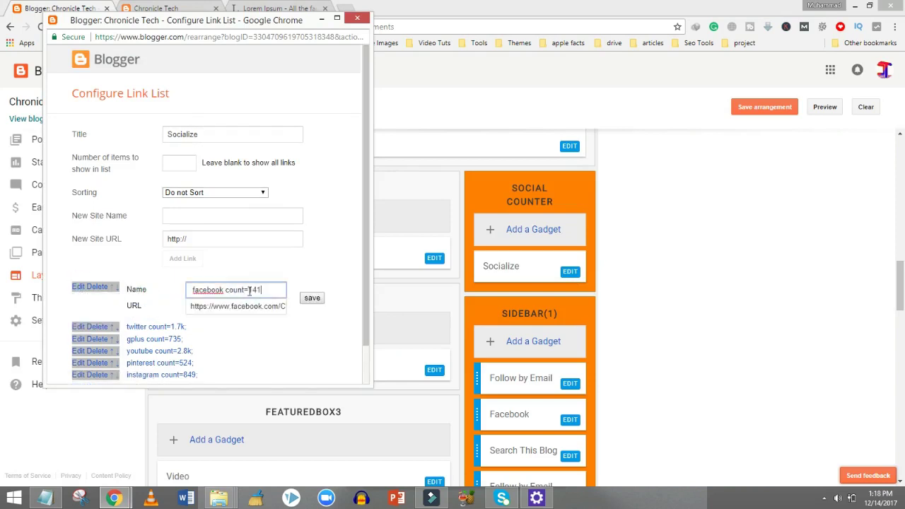
pyautogui.click(312, 298)
pyautogui.click(92, 369)
pyautogui.click(780, 112)
pyautogui.click(820, 107)
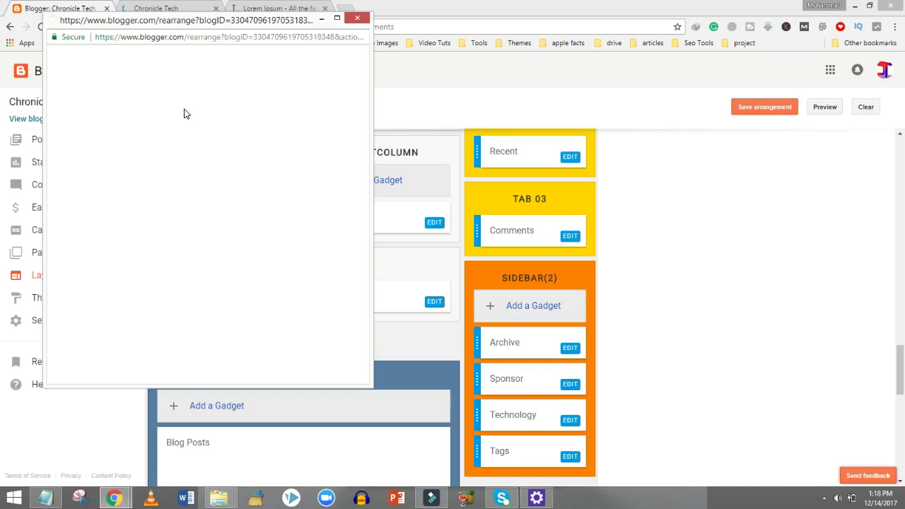
# Step: Clear the title and content of the Recent gadget in the section above Tab 03 and save it
pyautogui.doubleClick(108, 139)
pyautogui.press('BackSpace')
pyautogui.moveTo(73, 179); pyautogui.dragTo(262, 180)
pyautogui.press('BackSpace')
pyautogui.click(96, 335)
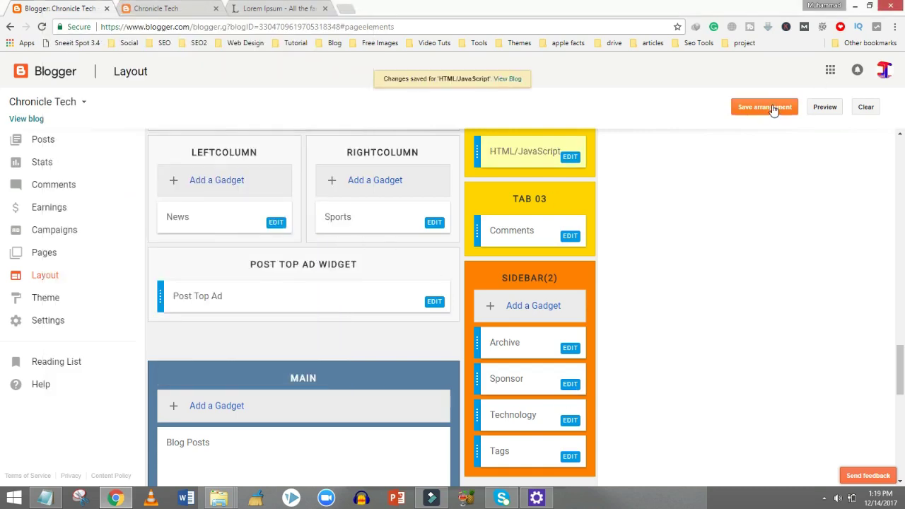
# Step: Clear the title and content of the Sponsor gadget in Sidebar(2) and save it
pyautogui.click(570, 384)
pyautogui.click(130, 143)
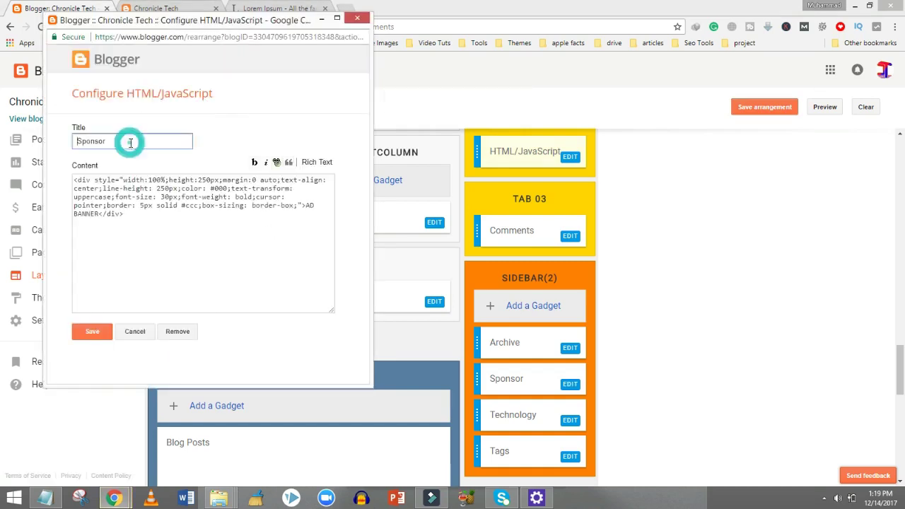
pyautogui.click(170, 228)
pyautogui.hotkey('ctrl', 'a')
pyautogui.press('BackSpace')
pyautogui.click(92, 331)
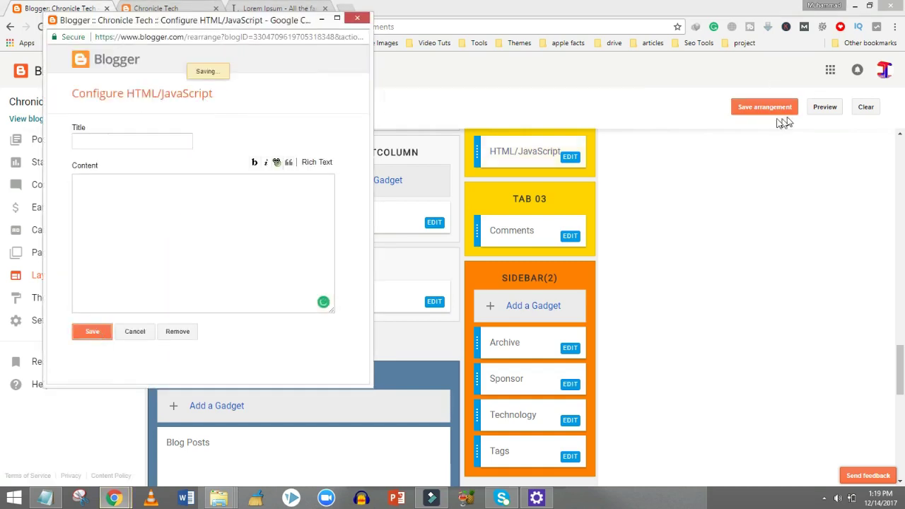
# Step: Clear the title and content of the gadget in the Post Bottom Ad Widget section and save it
pyautogui.moveTo(899, 373); pyautogui.dragTo(891, 420)
pyautogui.click(433, 327)
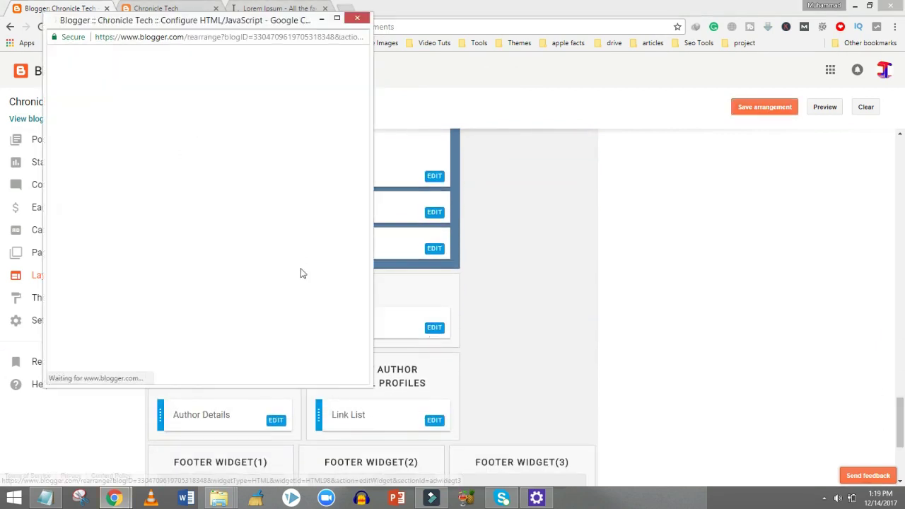
pyautogui.hotkey('ctrl', 'a')
pyautogui.press('BackSpace')
pyautogui.click(156, 141)
pyautogui.hotkey('ctrl', 'a')
pyautogui.press('BackSpace')
pyautogui.click(92, 331)
# Step: Preview the blog with the emptied ad gadgets, then return to the Layout page
pyautogui.scroll(-2, 474, 382)
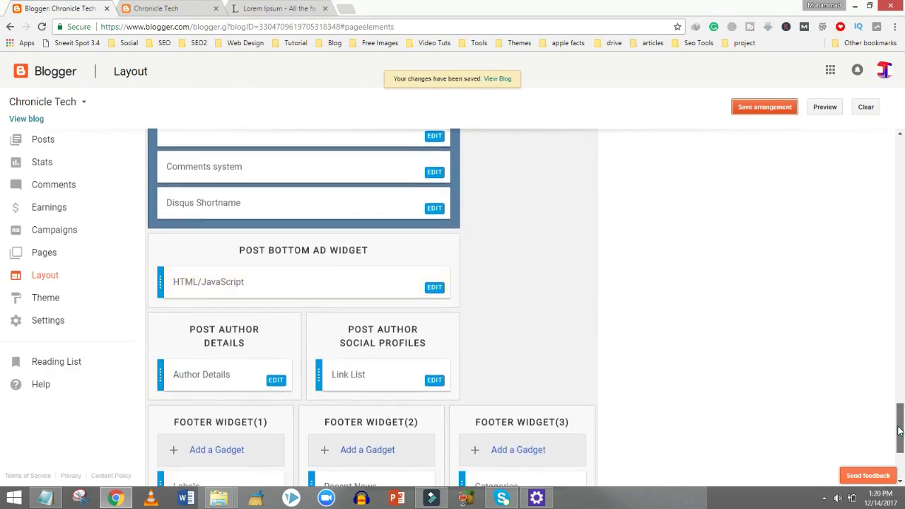
pyautogui.press('Tab')
pyautogui.press('Return')
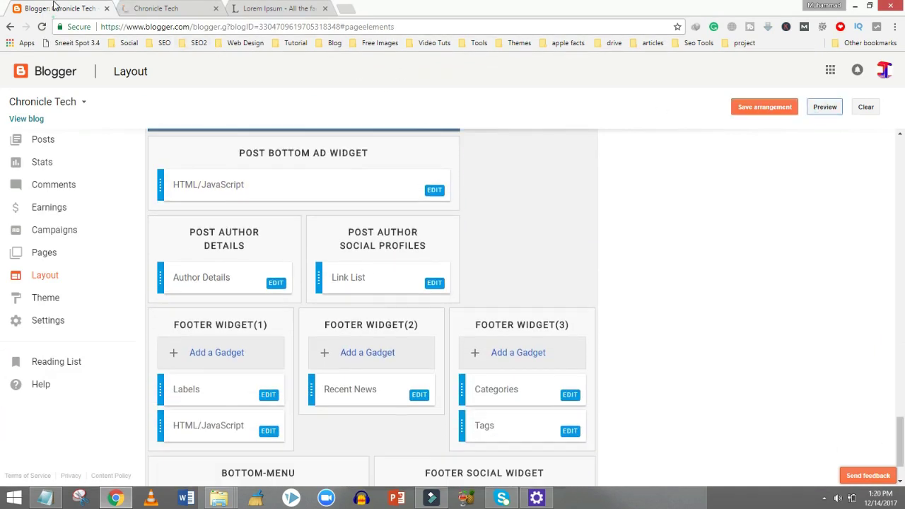
pyautogui.click(147, 7)
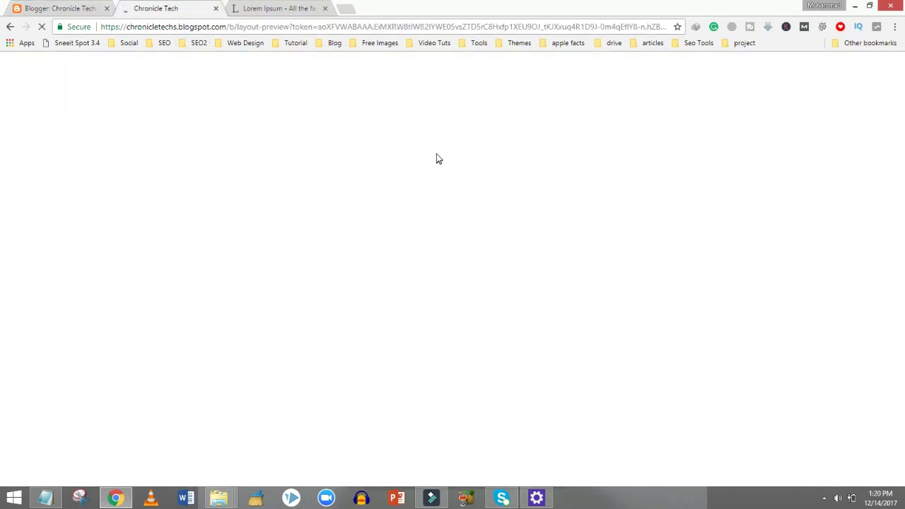
pyautogui.click(70, 8)
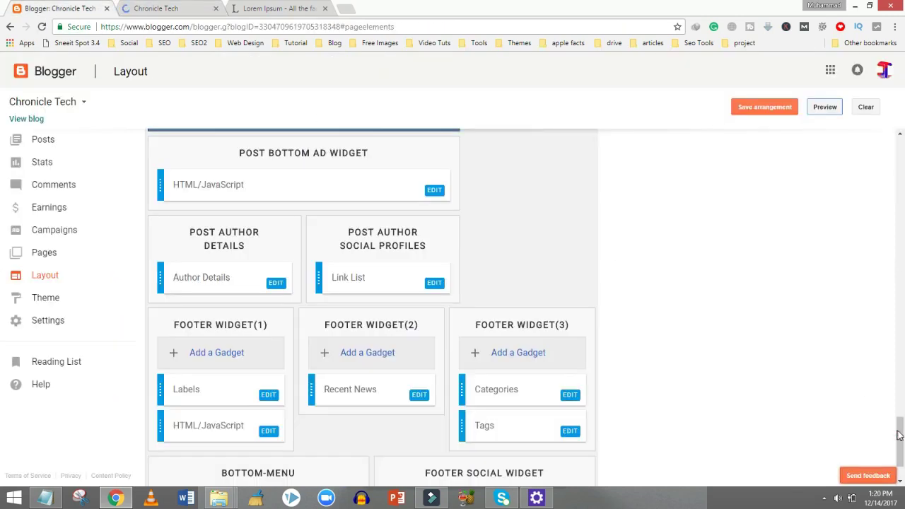
# Step: Clear the content of the HTML/JavaScript gadget in the Header Ads section and save it
pyautogui.moveTo(897, 417); pyautogui.dragTo(900, 163)
pyautogui.scroll(-4, 3, 186)
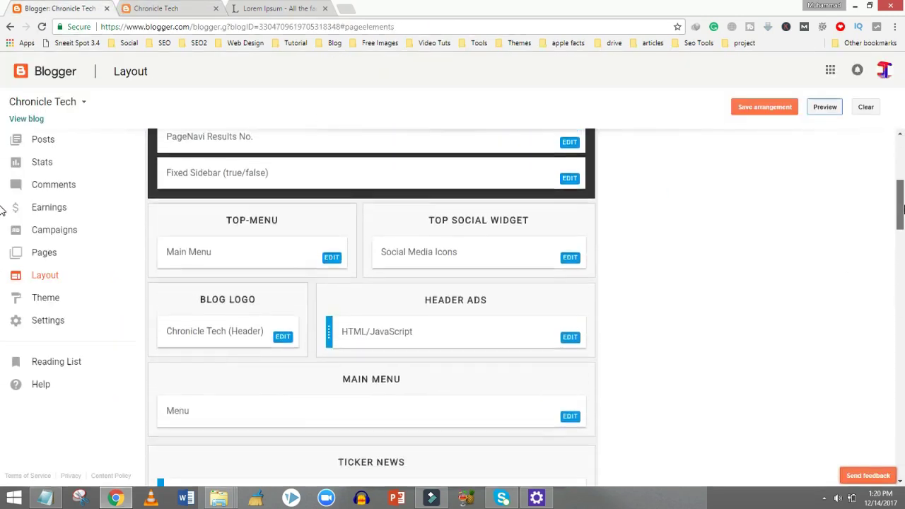
pyautogui.click(571, 260)
pyautogui.hotkey('ctrl', 'a')
pyautogui.press('Delete')
pyautogui.click(93, 331)
# Step: Check the navigation menu in the blog preview, then open the Menu gadget in the layout's Main Menu section for editing
pyautogui.click(822, 108)
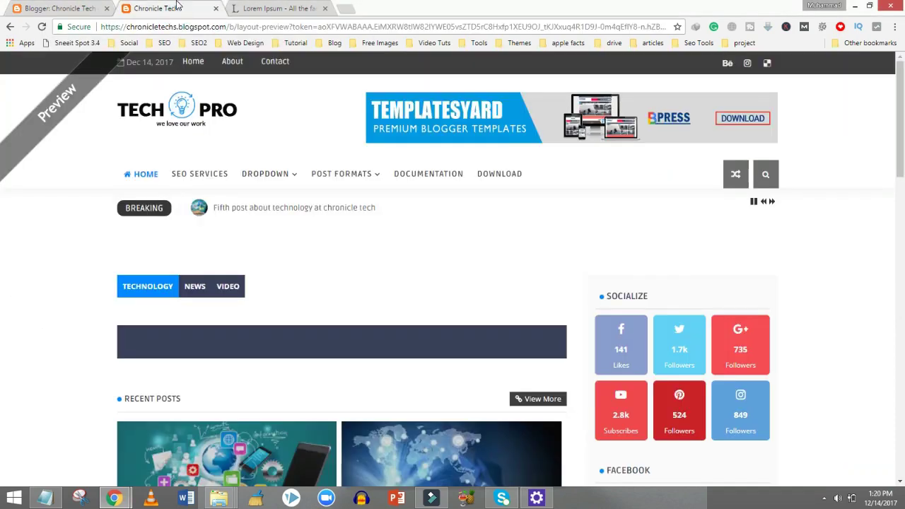
pyautogui.click(285, 174)
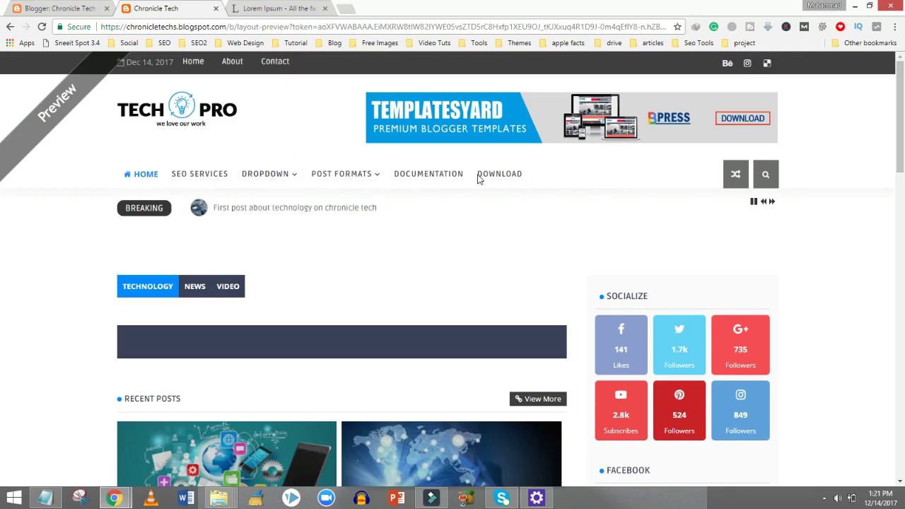
pyautogui.click(89, 9)
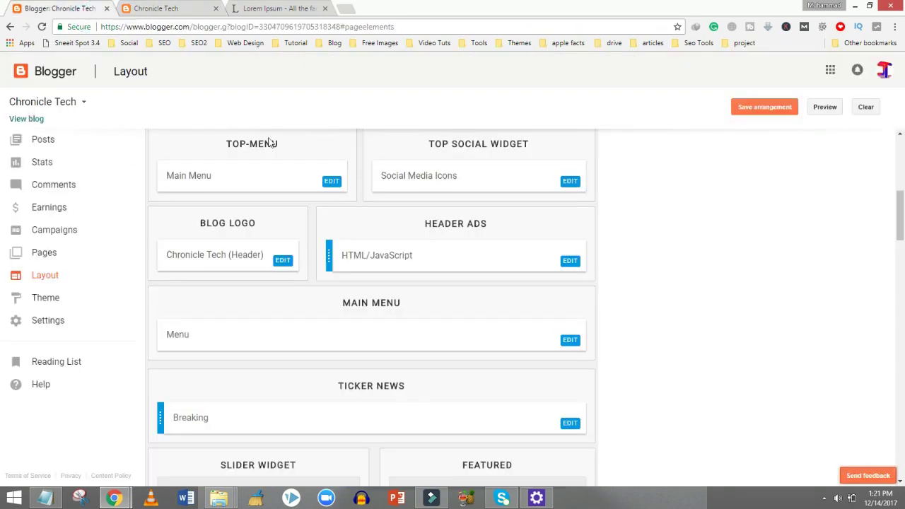
pyautogui.moveTo(114, 498)
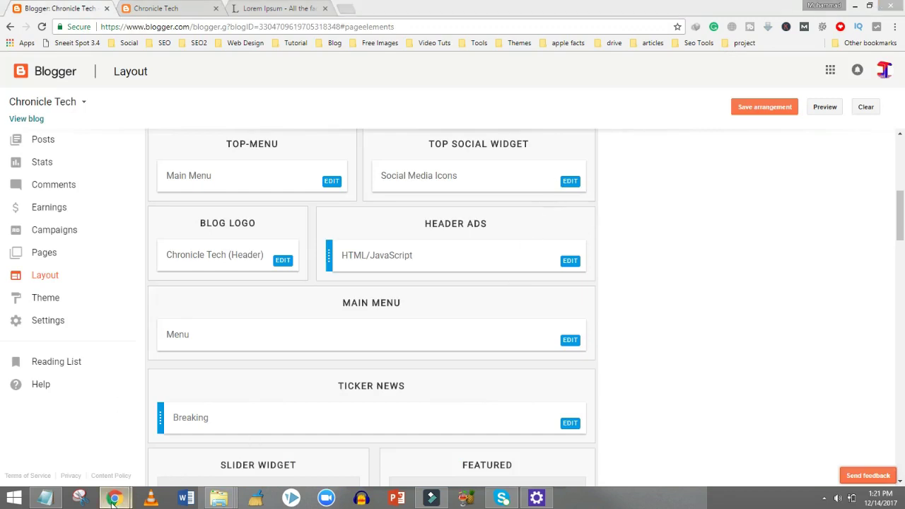
pyautogui.click(198, 452)
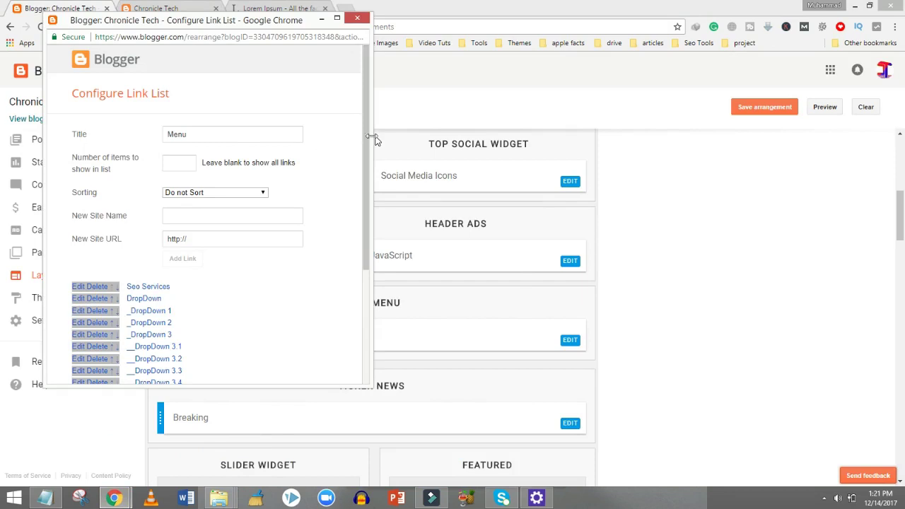
# Step: Delete the Documentation, Post Formats, DropDown 3, DropDown 4 and DropDown 5 links from the Menu link list
pyautogui.scroll(-2, 92, 198)
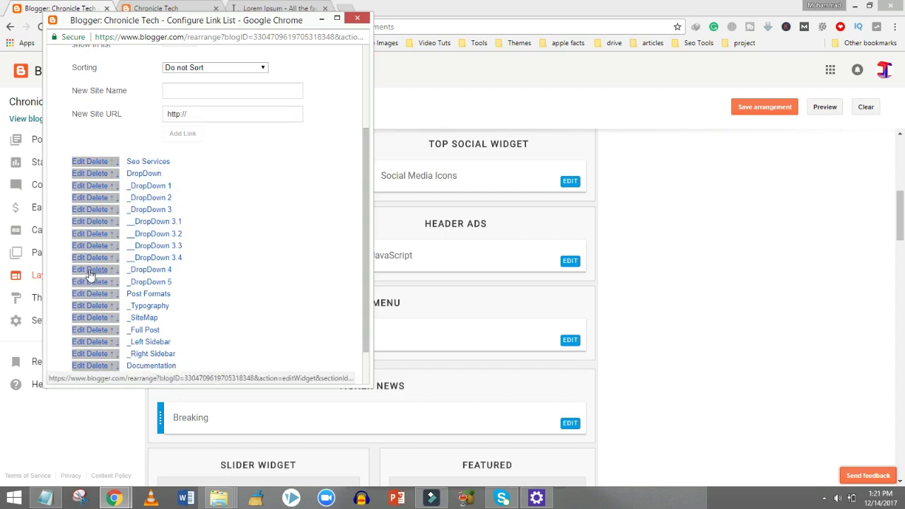
pyautogui.scroll(3, 106, 300)
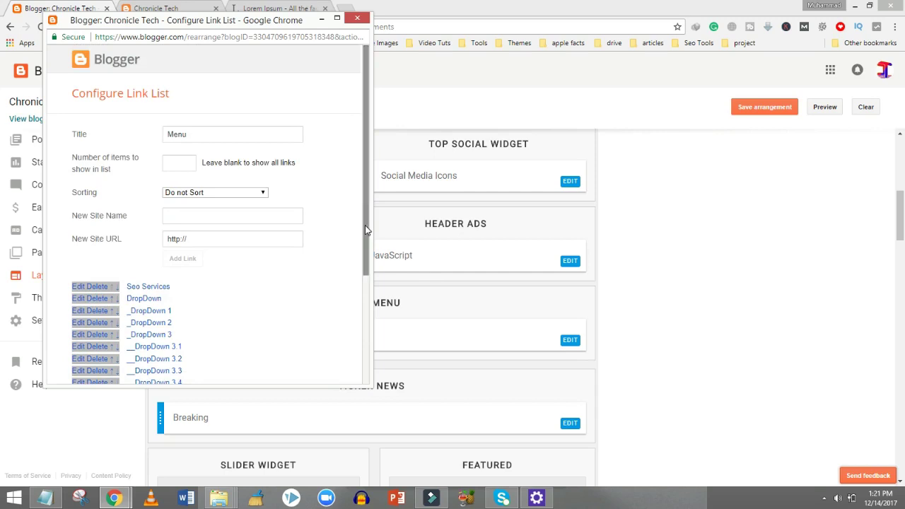
pyautogui.scroll(-2, 365, 227)
pyautogui.scroll(2, 130, 203)
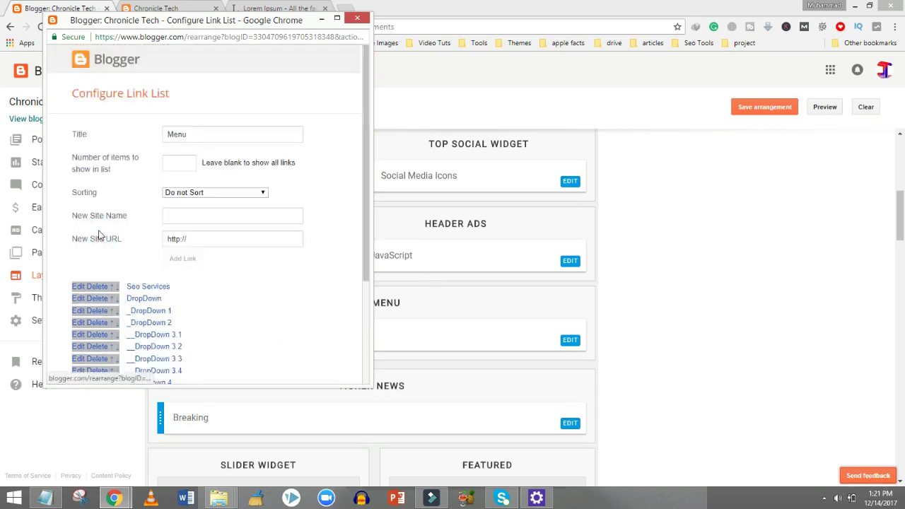
pyautogui.scroll(-2, 127, 332)
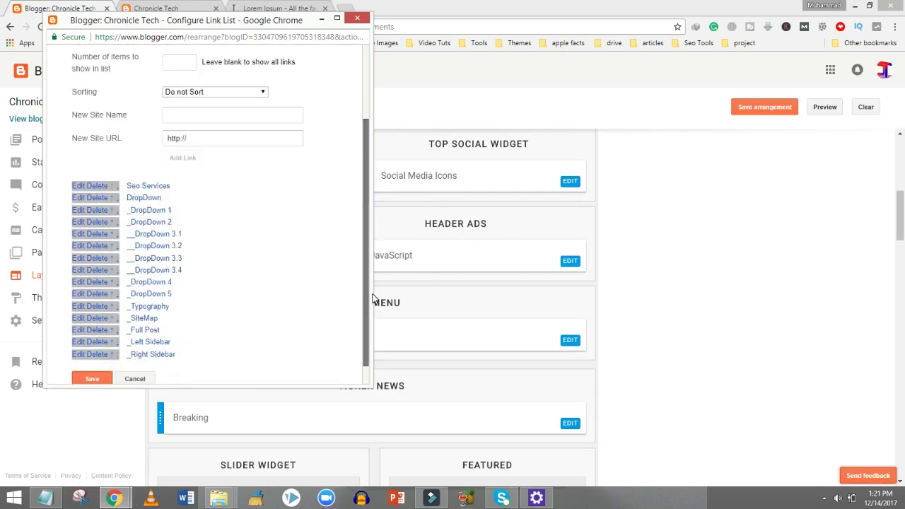
pyautogui.click(99, 279)
pyautogui.scroll(-3, 363, 227)
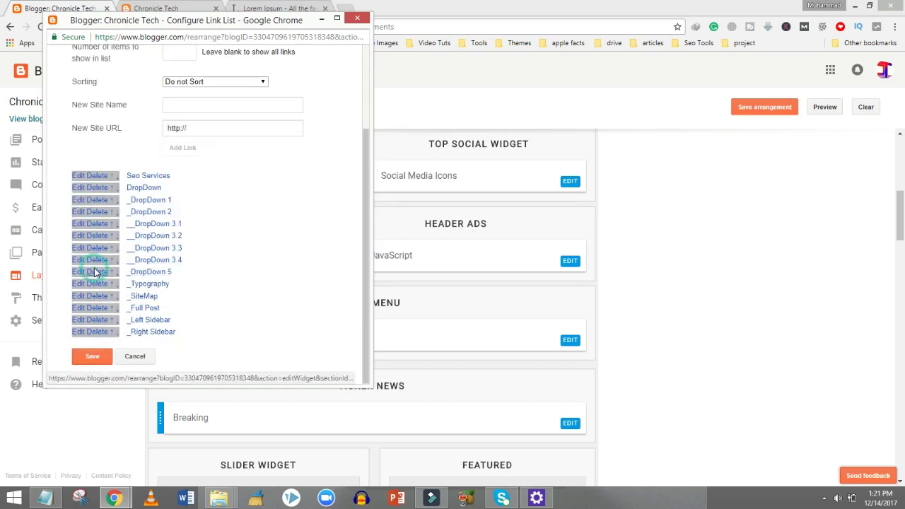
pyautogui.click(99, 272)
pyautogui.scroll(-3, 85, 276)
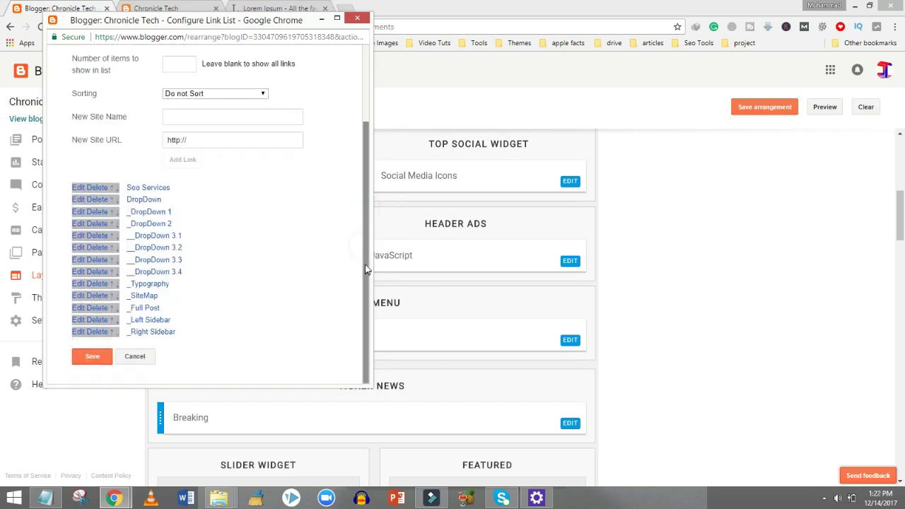
# Step: Delete the Typography, SiteMap, Left Sidebar and Right Sidebar links from the Menu link list
pyautogui.click(99, 296)
pyautogui.scroll(-2, 363, 189)
pyautogui.click(99, 292)
pyautogui.scroll(-2, 356, 332)
pyautogui.click(97, 319)
pyautogui.scroll(-2, 348, 351)
pyautogui.click(97, 338)
pyautogui.scroll(-2, 91, 346)
# Step: Rename the _Full Post link to Full Post without the underscore and save the Menu gadget
pyautogui.click(90, 332)
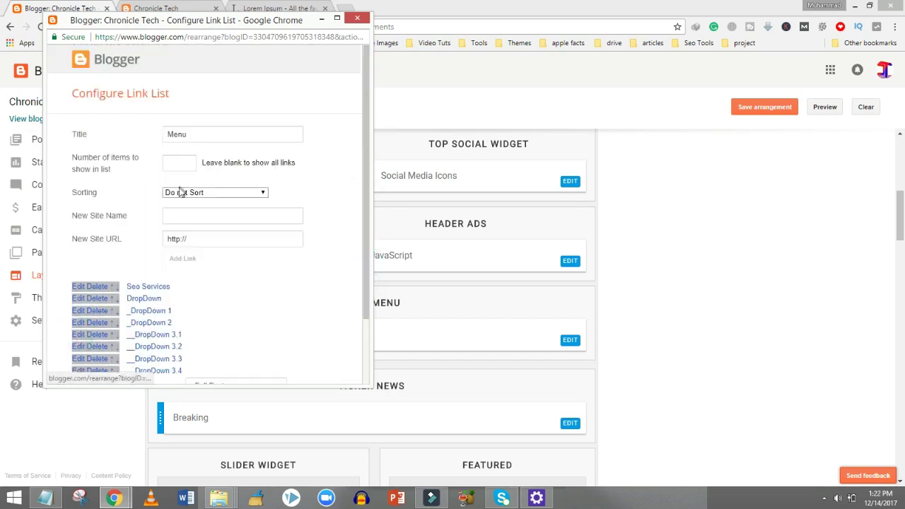
pyautogui.scroll(-2, 354, 197)
pyautogui.click(199, 304)
pyautogui.press('Return')
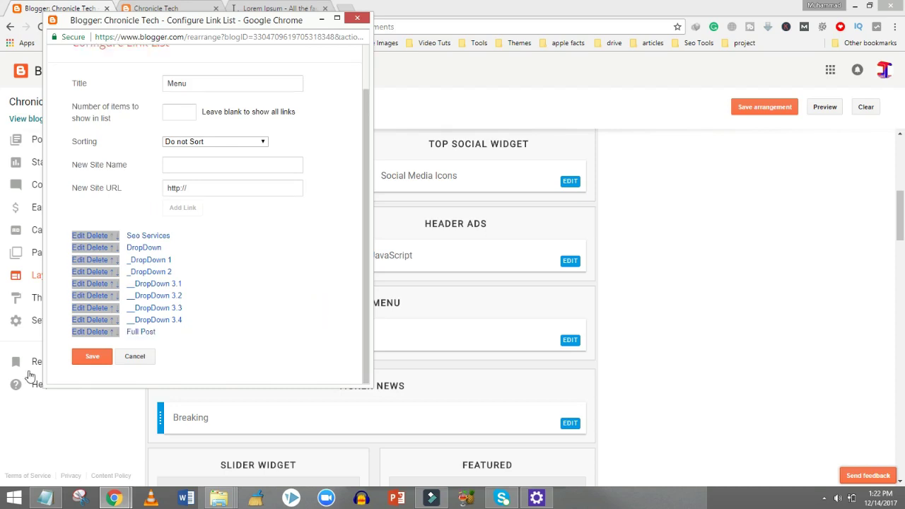
pyautogui.click(94, 355)
# Step: Save the layout arrangement with the shortened menu and start a preview of the blog
pyautogui.click(766, 109)
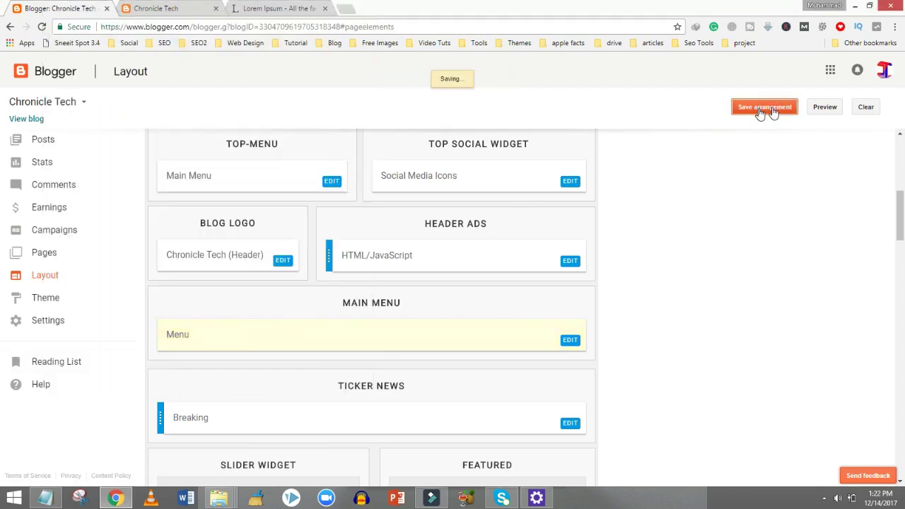
pyautogui.click(827, 107)
pyautogui.click(827, 108)
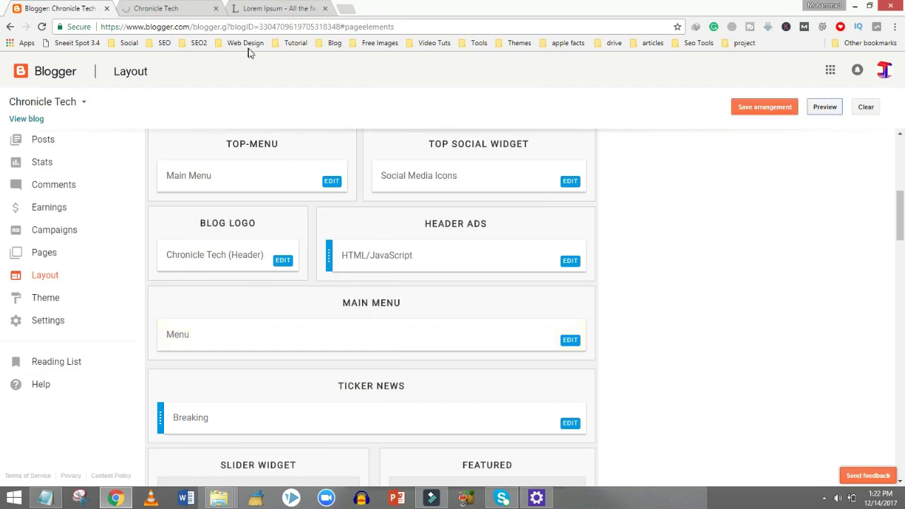
# Step: Examine the title and content code of the Fashion gadget in the Slider Widget section, then close it without changes
pyautogui.scroll(-3, 344, 328)
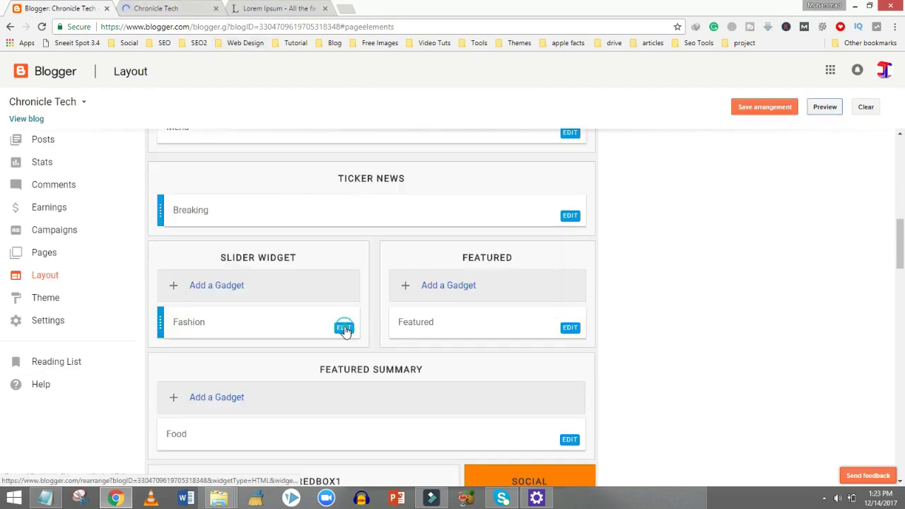
pyautogui.click(343, 326)
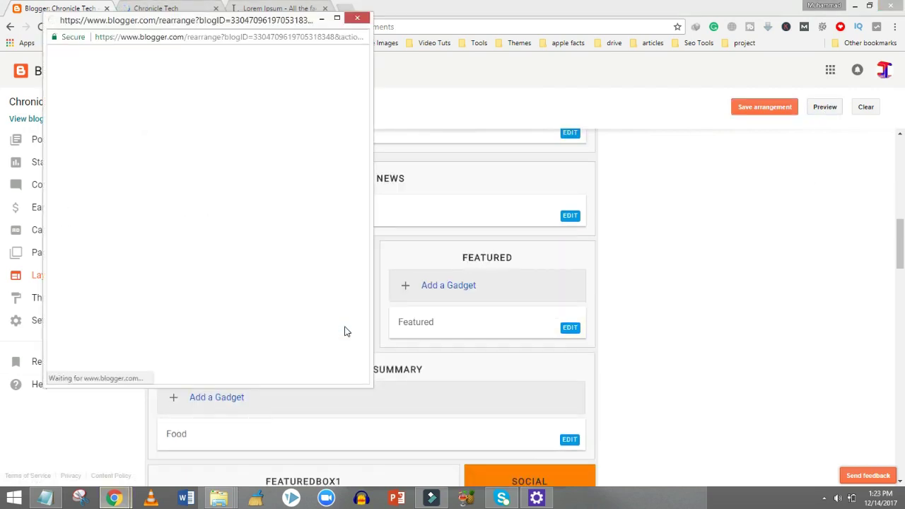
pyautogui.click(195, 209)
pyautogui.moveTo(146, 189); pyautogui.dragTo(77, 176)
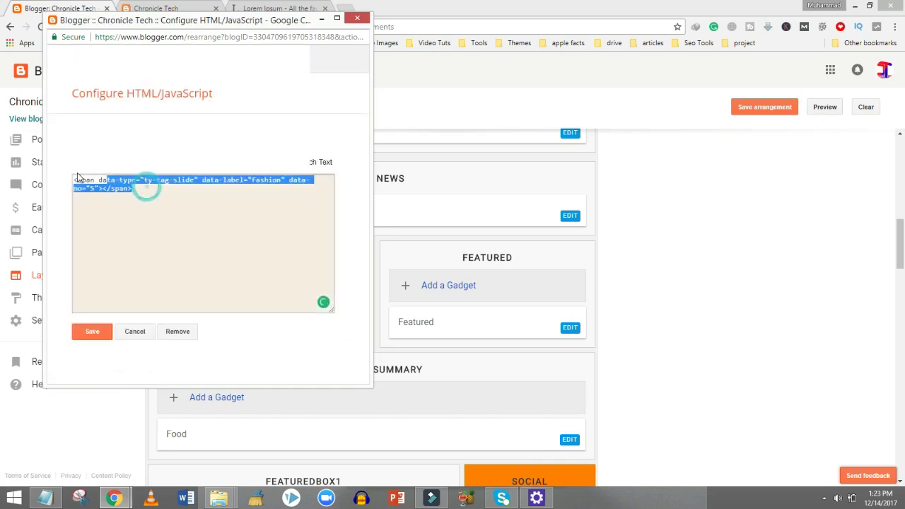
pyautogui.moveTo(112, 133); pyautogui.dragTo(73, 145)
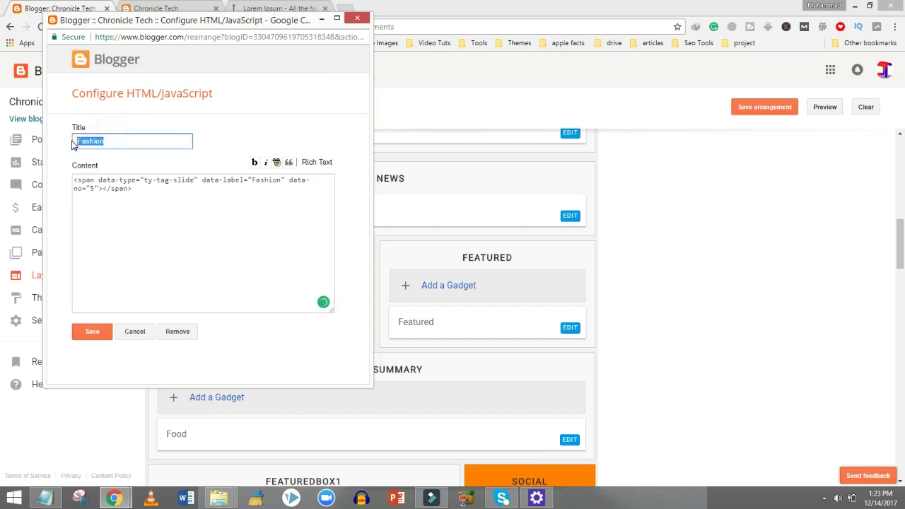
pyautogui.click(296, 251)
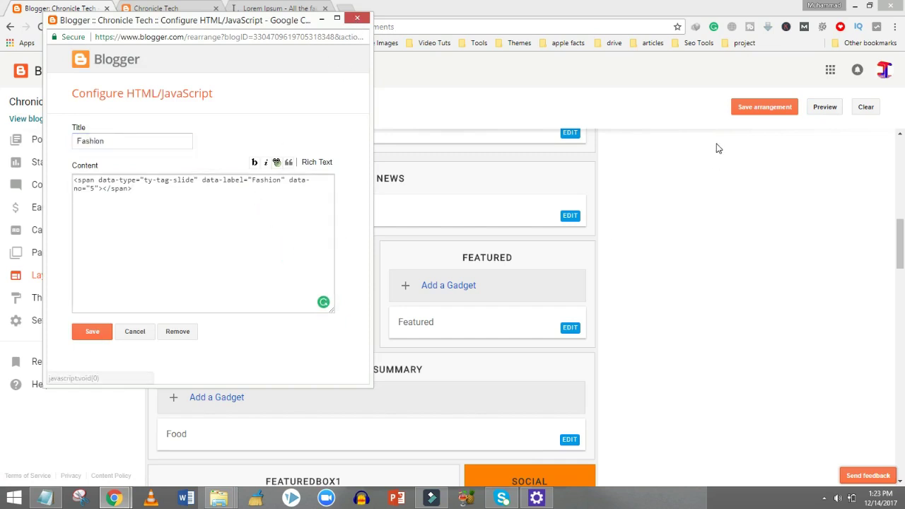
pyautogui.click(359, 19)
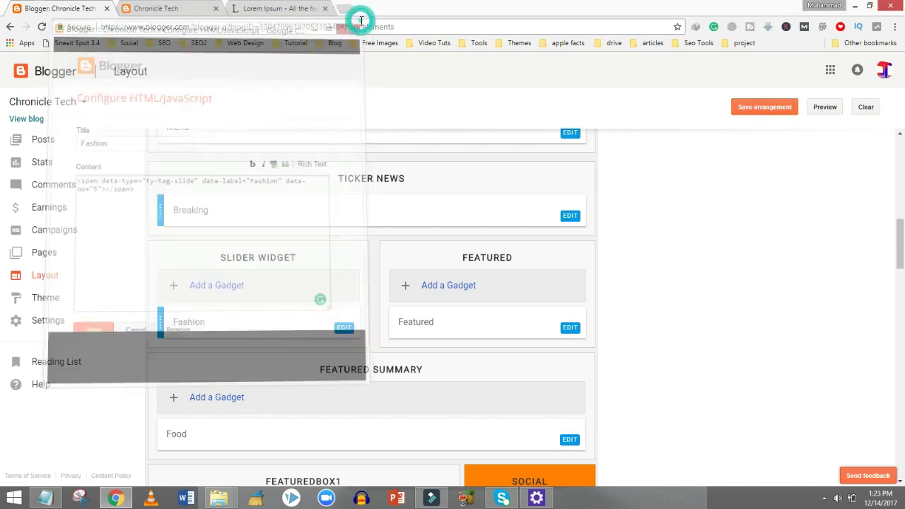
# Step: Check the main menu, page sections and logo in the blog preview
pyautogui.click(162, 6)
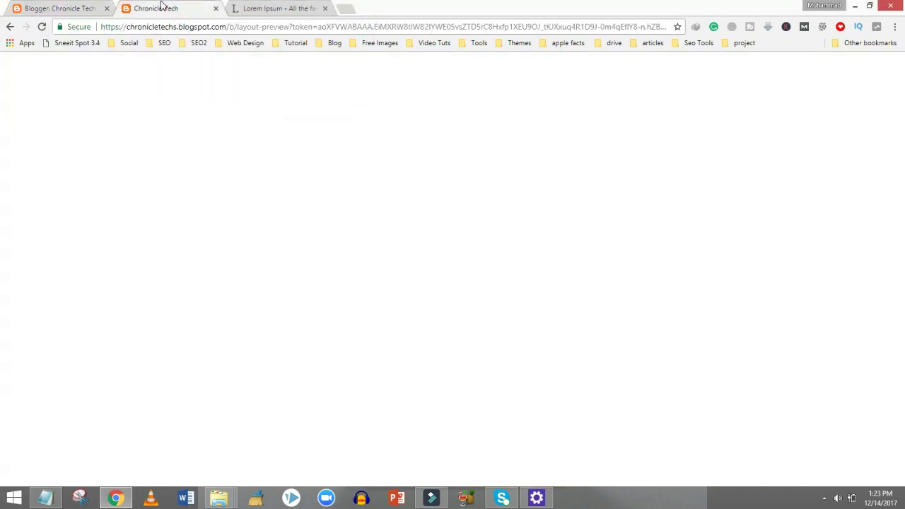
pyautogui.scroll(-2, 2, 141)
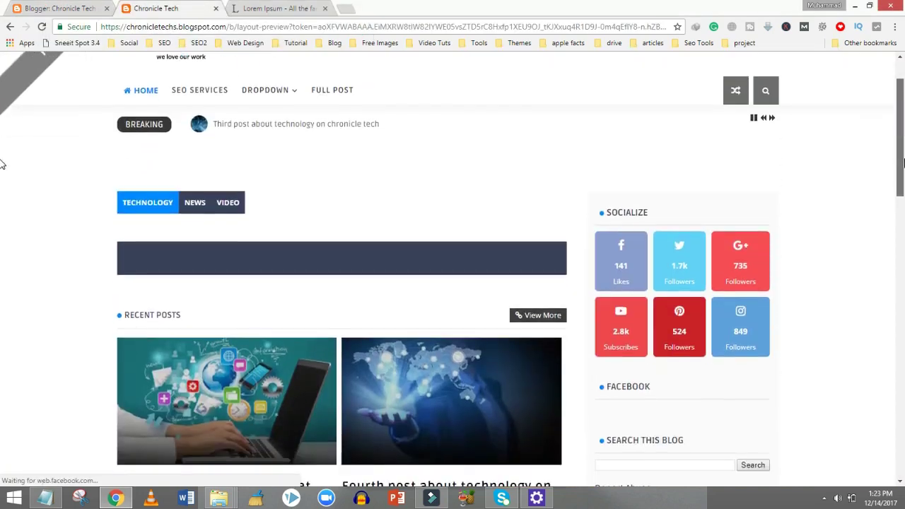
pyautogui.scroll(2, 2, 111)
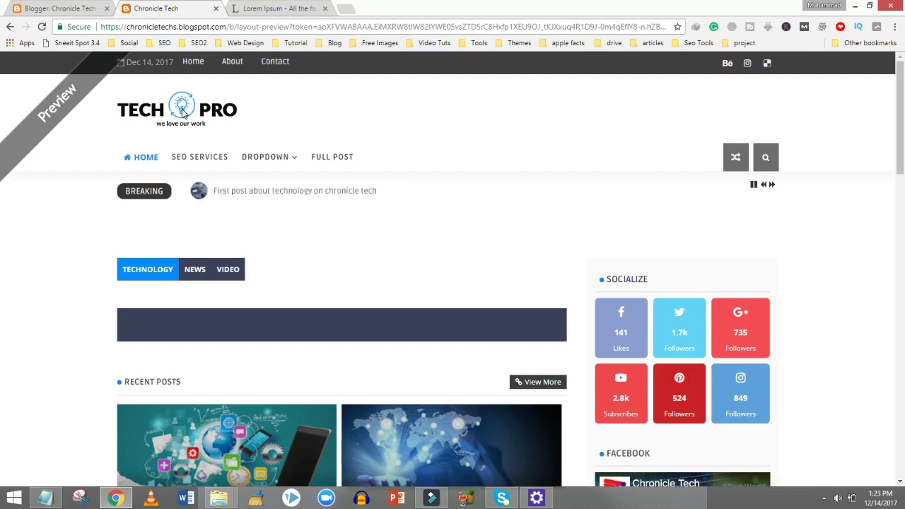
# Step: In the Blog Logo section's header gadget, set the blog description to "All About Tech", remove the logo image and save
pyautogui.click(59, 9)
pyautogui.moveTo(902, 210); pyautogui.dragTo(903, 161)
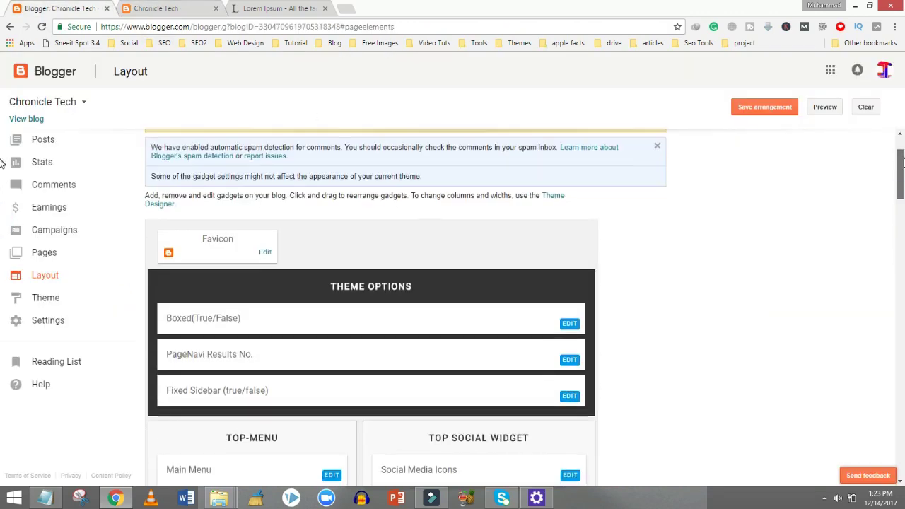
pyautogui.scroll(-3, 902, 162)
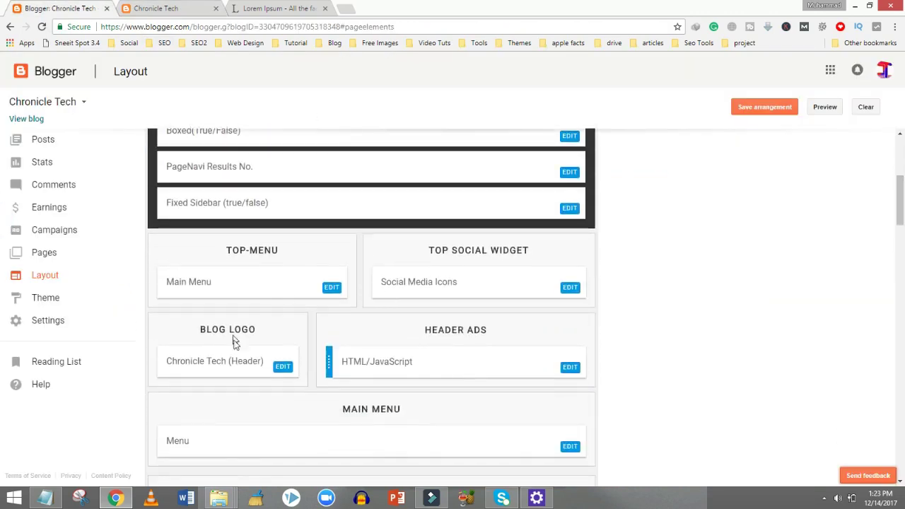
pyautogui.click(282, 367)
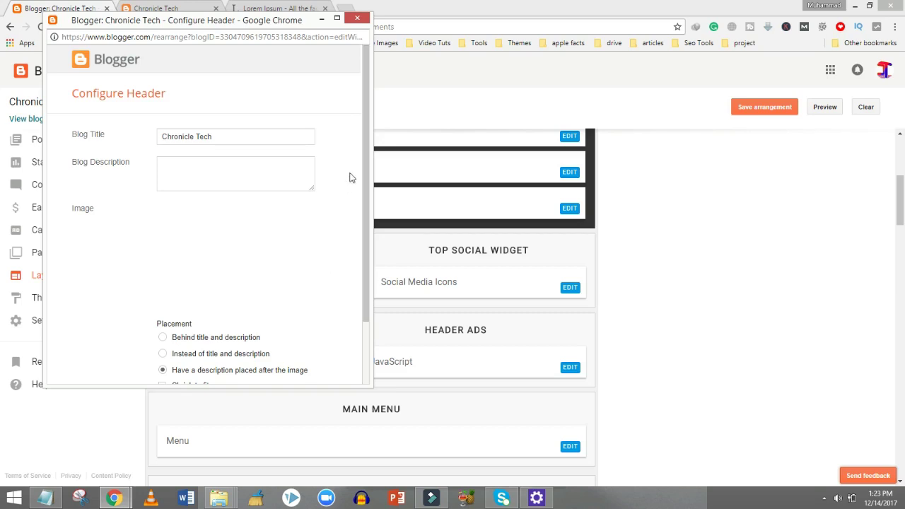
pyautogui.moveTo(364, 142); pyautogui.dragTo(368, 161)
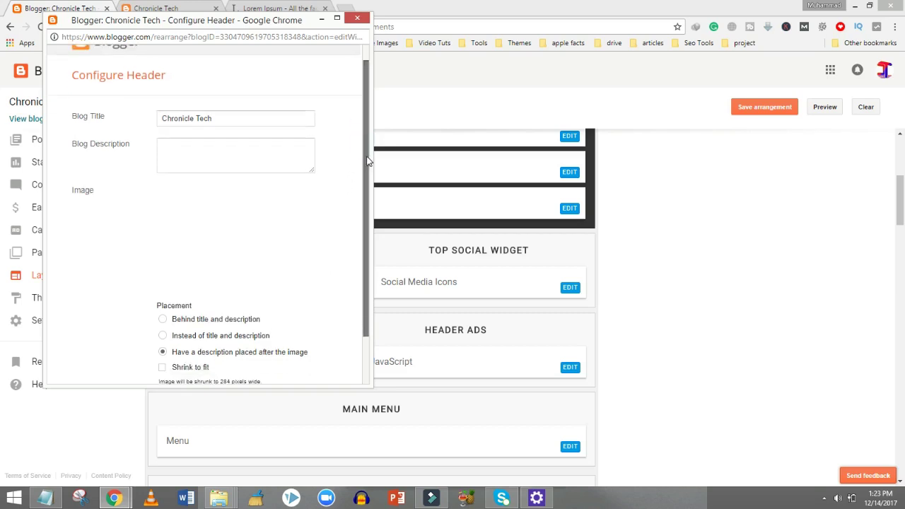
pyautogui.click(242, 156)
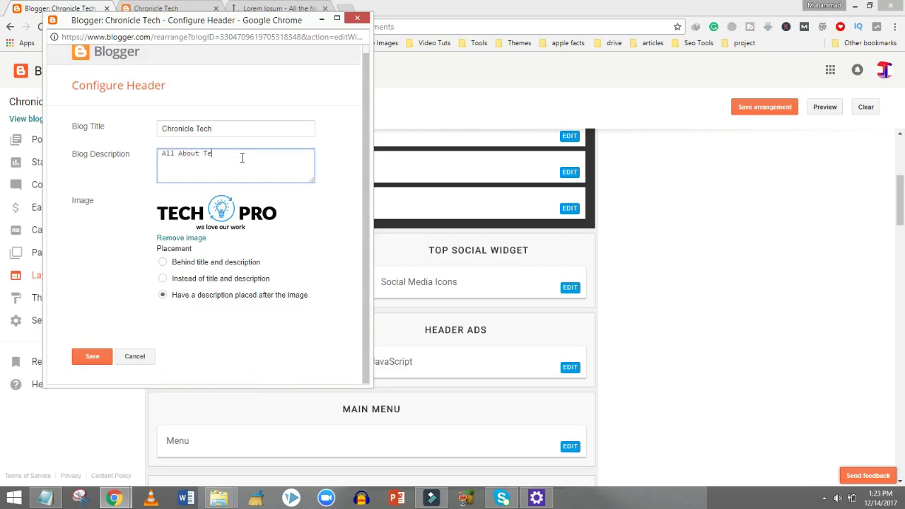
pyautogui.click(184, 239)
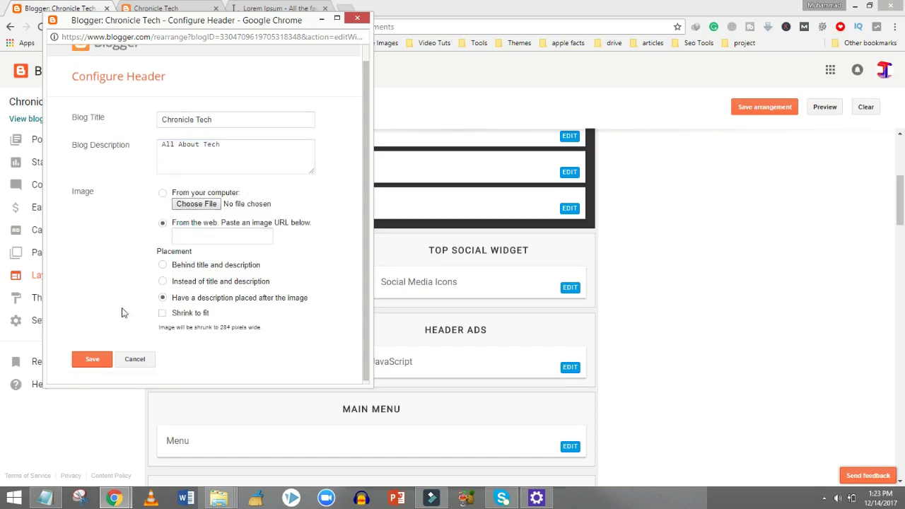
pyautogui.click(96, 360)
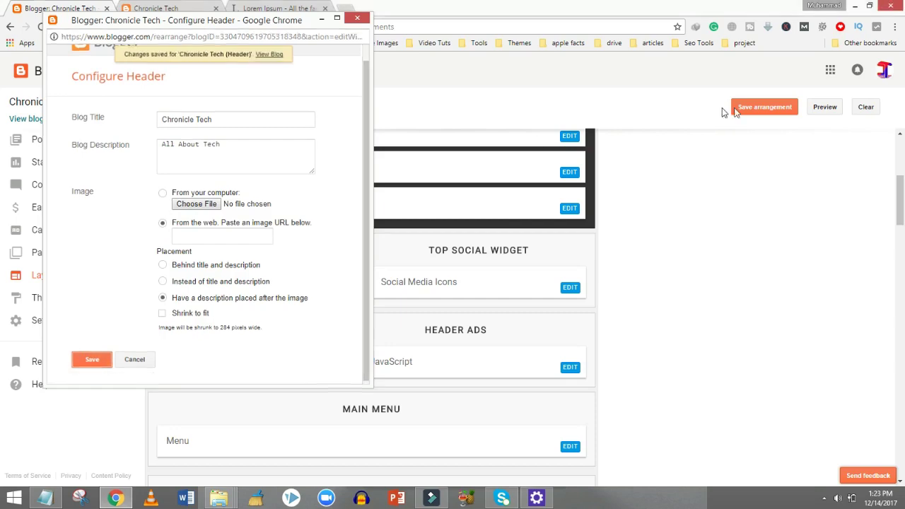
# Step: Save the layout arrangement and preview the blog, checking the page down to the footer and the blogspot.com address
pyautogui.click(742, 112)
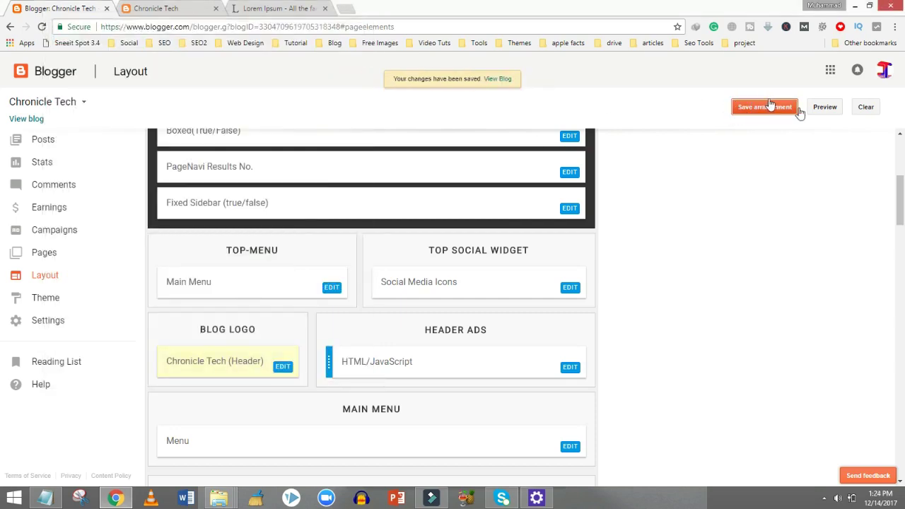
pyautogui.click(824, 107)
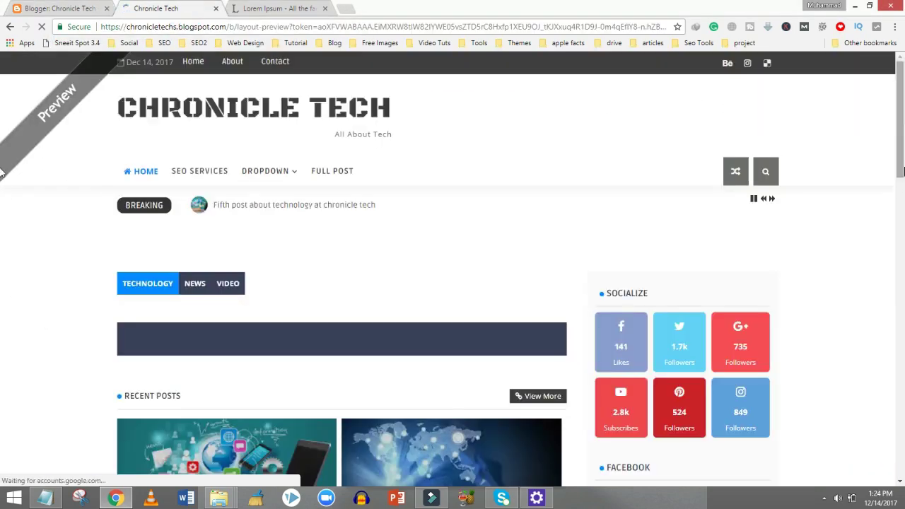
pyautogui.scroll(-15, 901, 239)
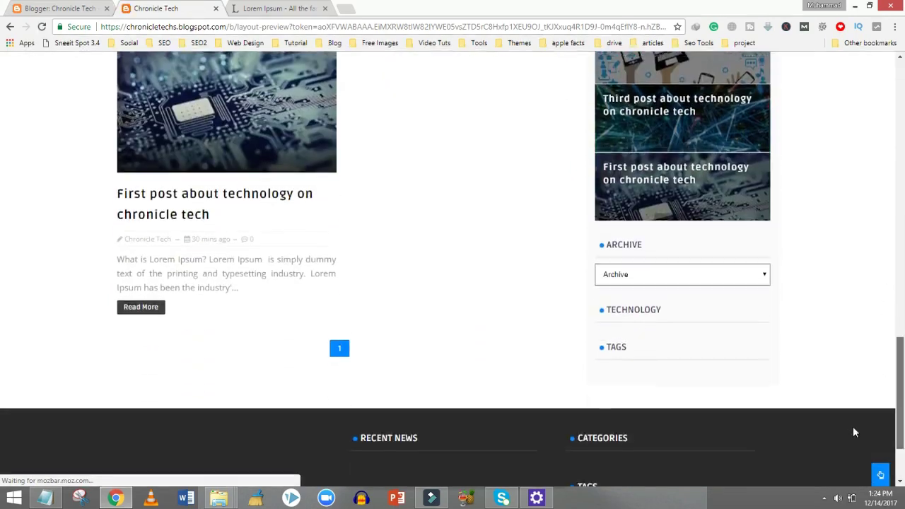
pyautogui.scroll(-1, 847, 453)
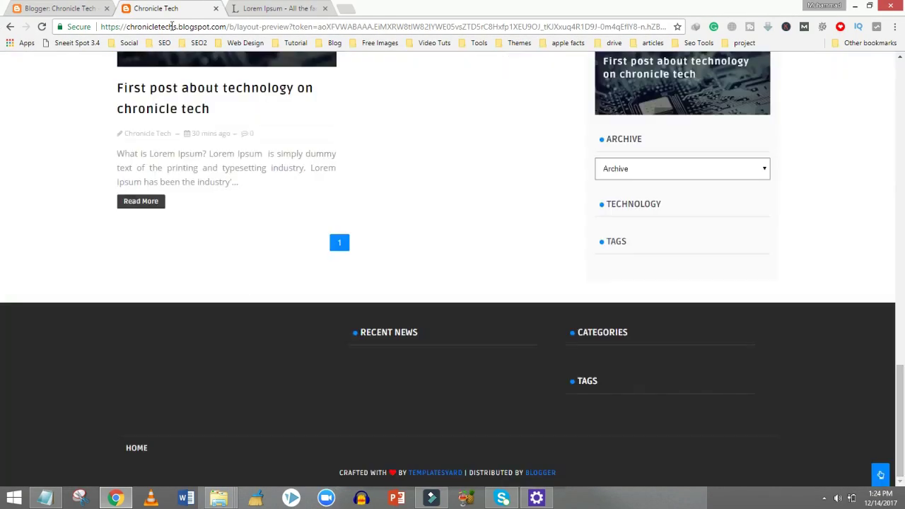
pyautogui.moveTo(134, 26); pyautogui.dragTo(226, 27)
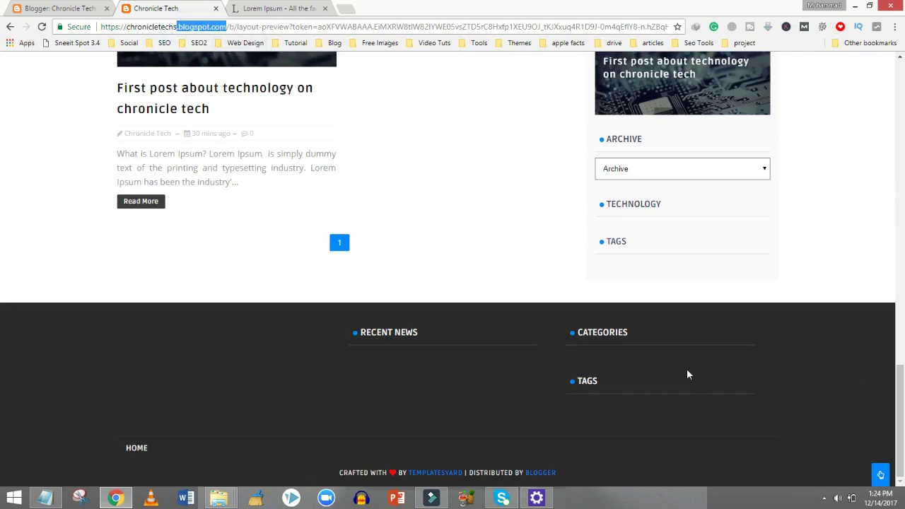
# Step: Clear the title and content of the Recent News gadget in Footer Widget(2) and save it
pyautogui.click(45, 6)
pyautogui.scroll(-10, 452, 318)
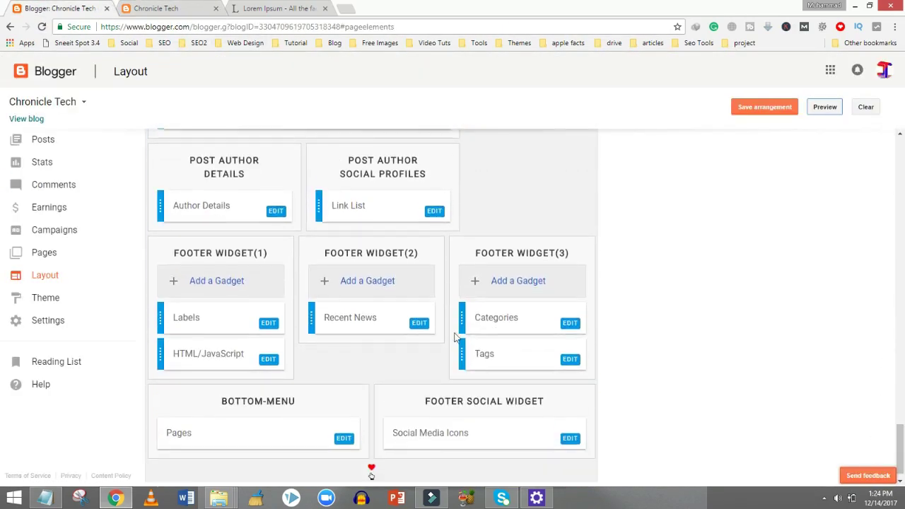
pyautogui.click(424, 329)
pyautogui.tripleClick(137, 140)
pyautogui.press('BackSpace')
pyautogui.click(155, 216)
pyautogui.hotkey('ctrl', 'a')
pyautogui.press('BackSpace')
pyautogui.click(83, 331)
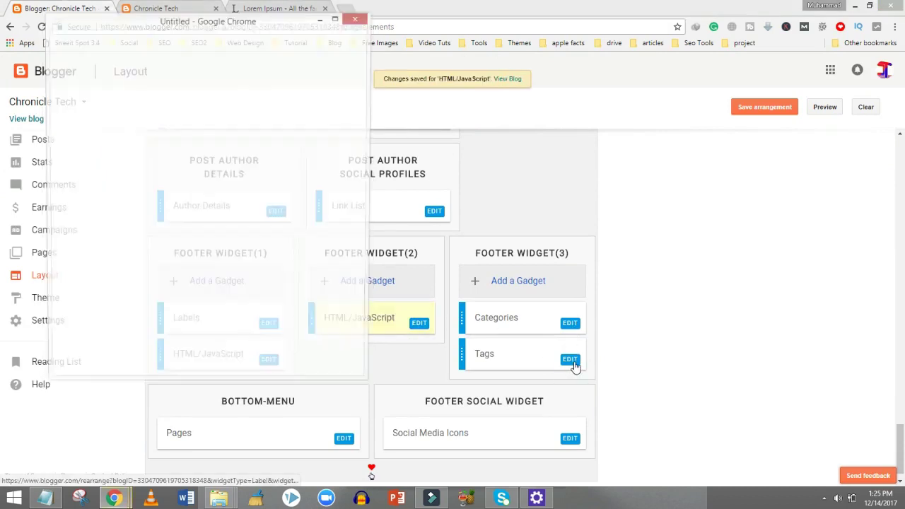
# Step: Clear the title of the Tags gadget in Footer Widget(3) and save it
pyautogui.tripleClick(177, 135)
pyautogui.press('BackSpace')
pyautogui.click(99, 245)
# Step: Save the arrangement and preview the blog, then open the blog's list of pages
pyautogui.click(760, 109)
pyautogui.click(827, 109)
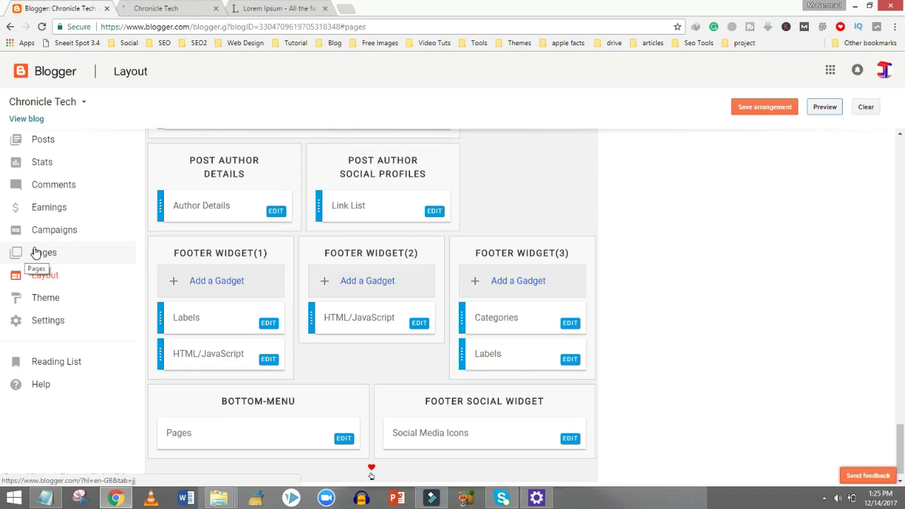
pyautogui.click(35, 253)
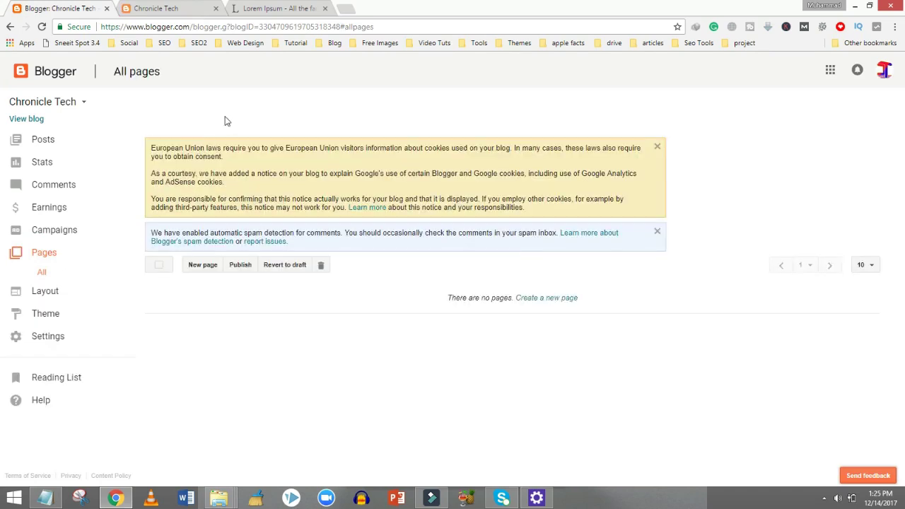
# Step: Check the open blog preview, then create a new page titled "About Us"
pyautogui.click(194, 8)
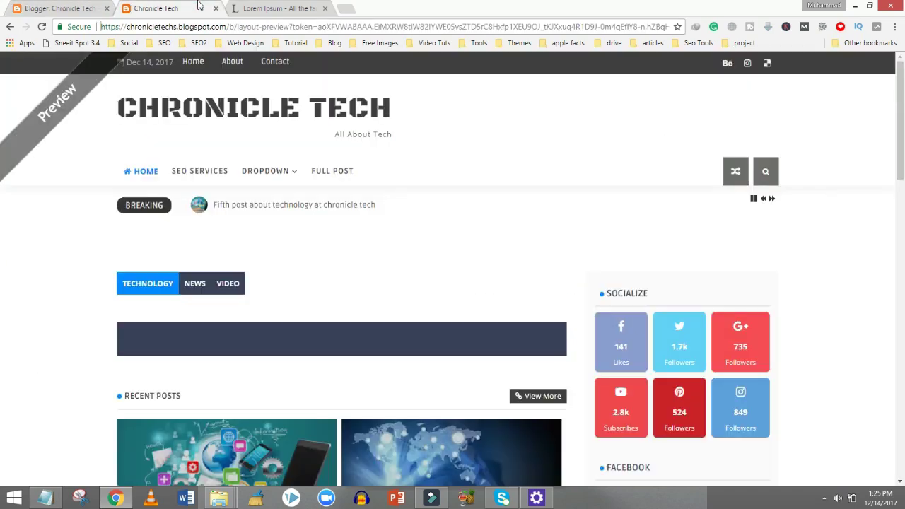
pyautogui.click(67, 9)
pyautogui.click(201, 269)
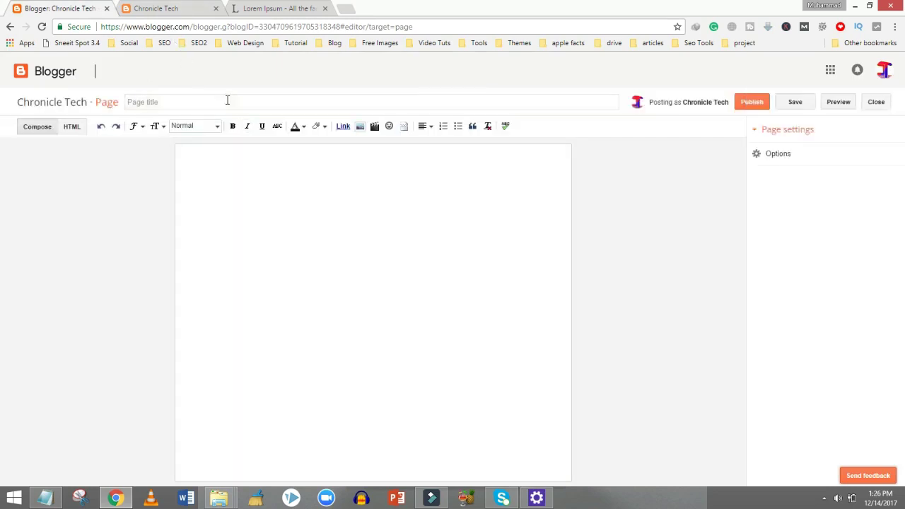
pyautogui.click(227, 101)
pyautogui.write('About Us')
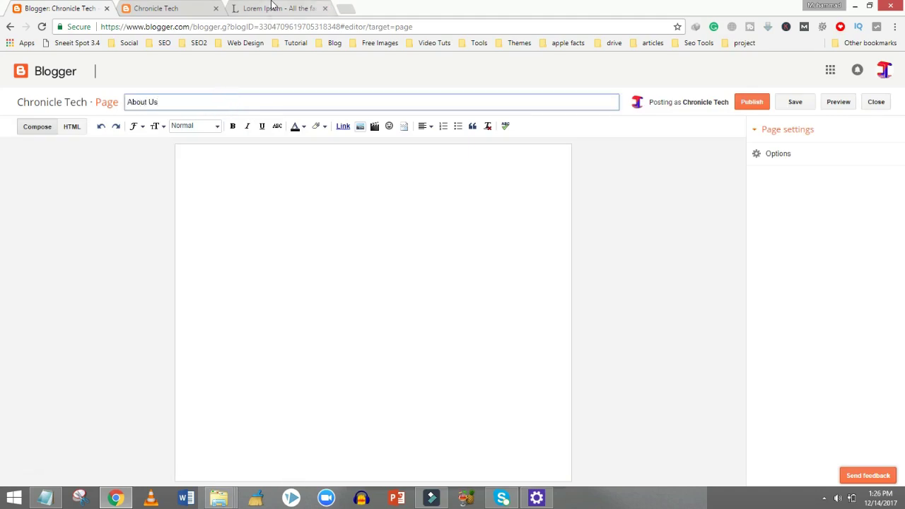
# Step: Copy the sample text from the Lorem Ipsum site and paste it into the body of the About Us page
pyautogui.click(269, 9)
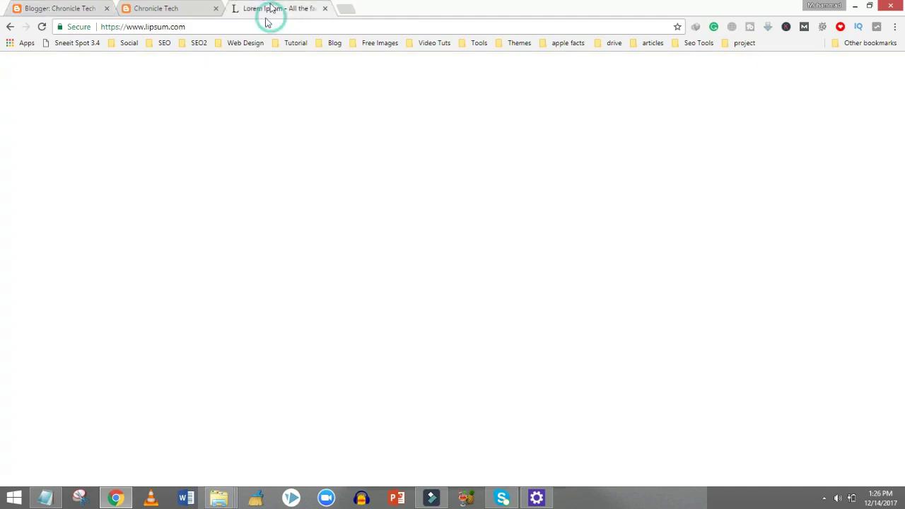
pyautogui.click(316, 174)
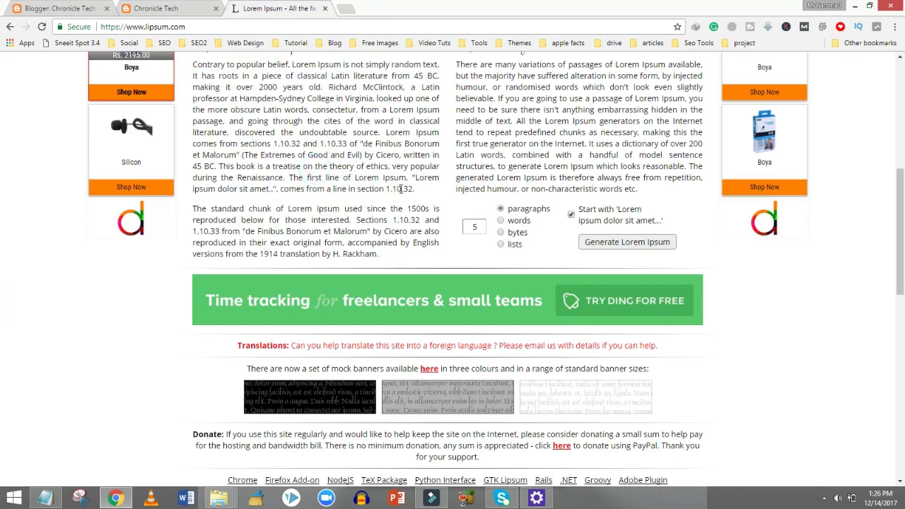
pyautogui.moveTo(416, 189); pyautogui.dragTo(193, 67)
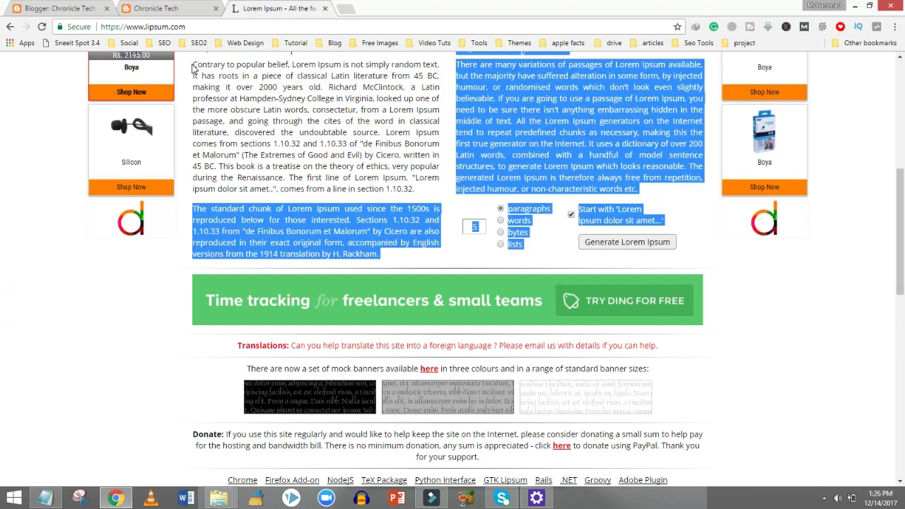
pyautogui.click(65, 8)
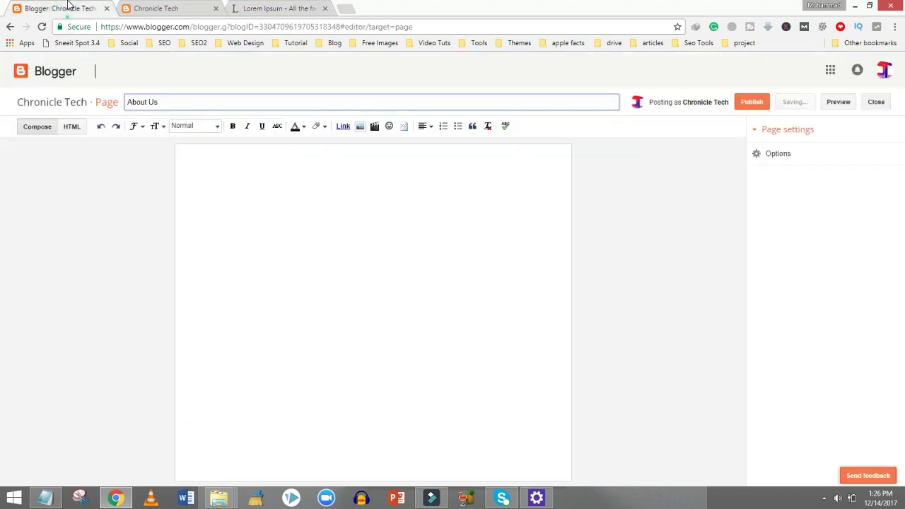
pyautogui.click(215, 154)
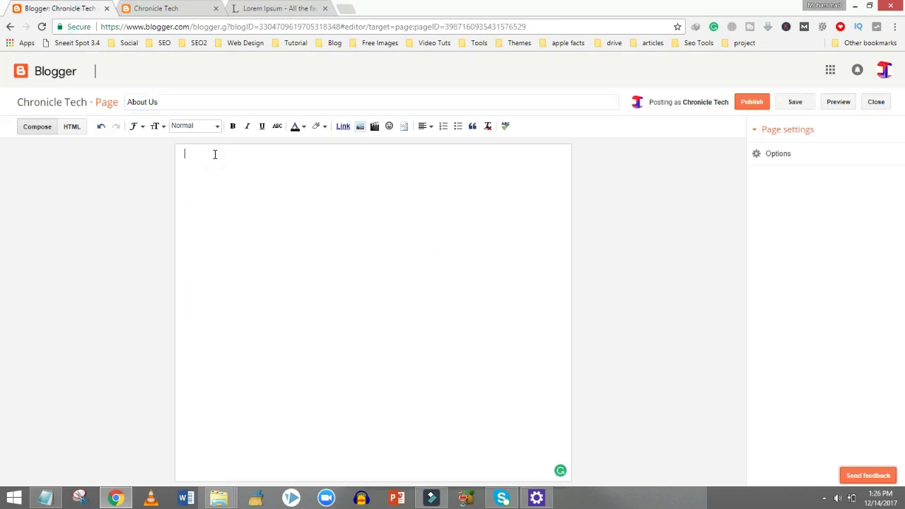
pyautogui.hotkey('ctrl', 'v')
# Step: Delete the pasted text above "Where can I get some?" and the generator form controls below its paragraph
pyautogui.moveTo(340, 198); pyautogui.dragTo(191, 157)
pyautogui.press('BackSpace')
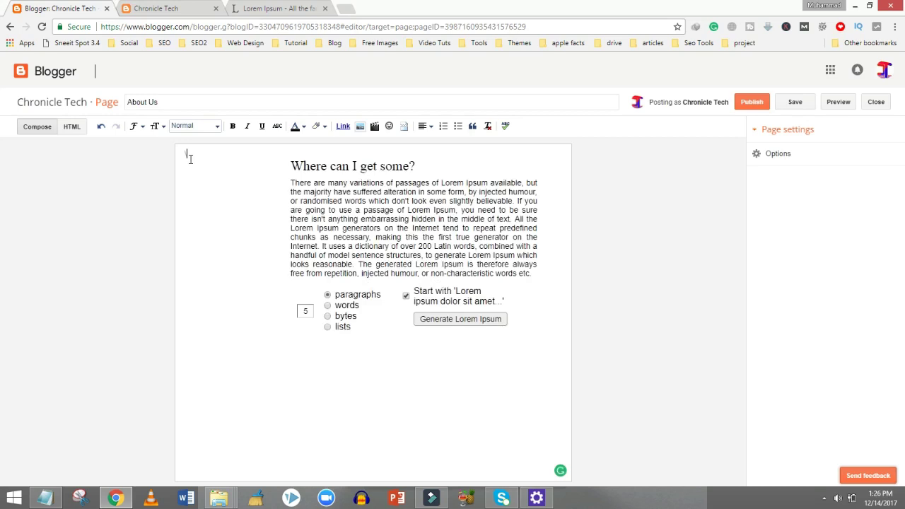
pyautogui.moveTo(469, 341); pyautogui.dragTo(313, 298)
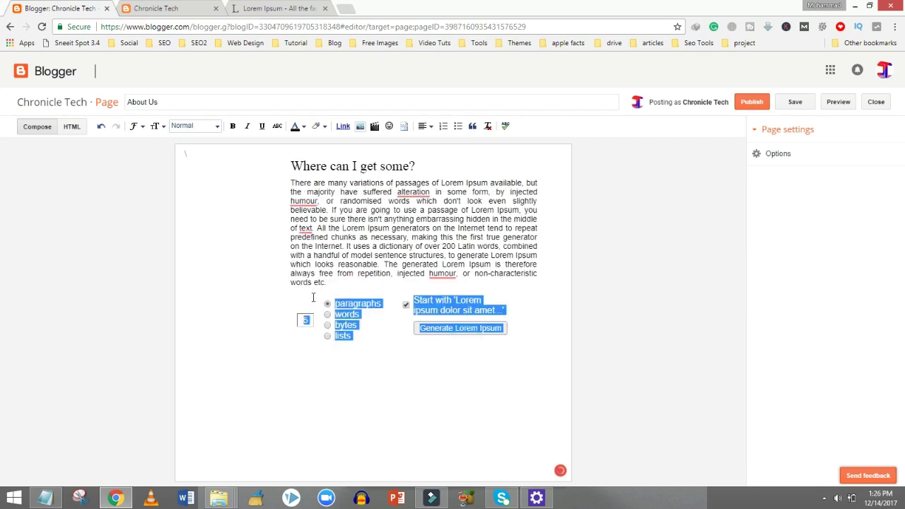
pyautogui.press('BackSpace')
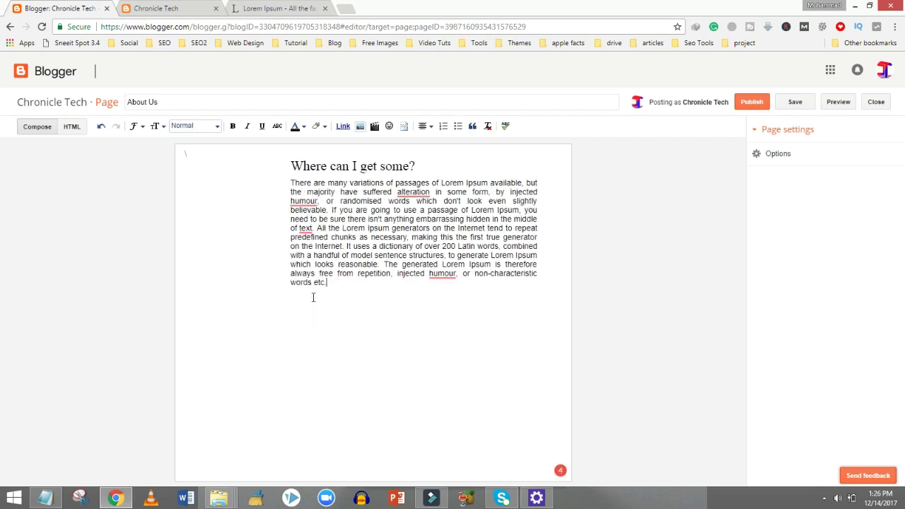
# Step: Remove the indentation of the "Where can I get some?" heading and its paragraph, and separate the two with line breaks
pyautogui.click(290, 167)
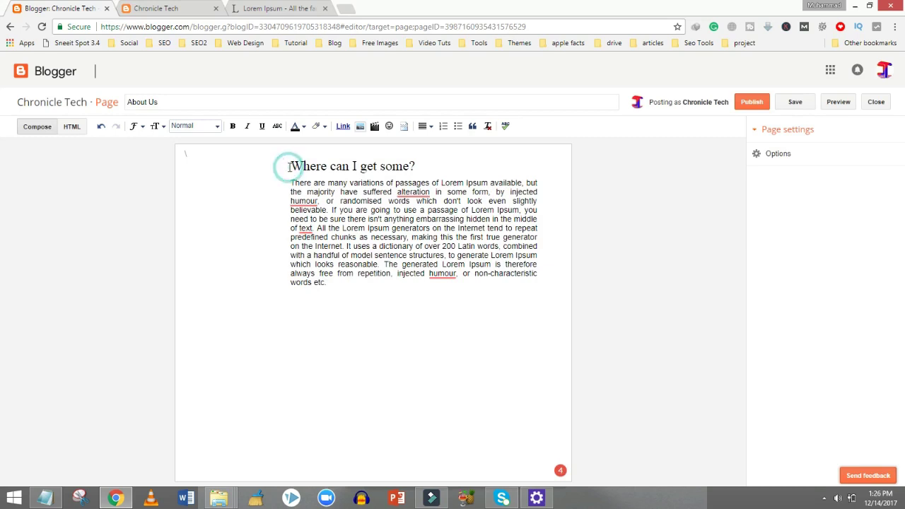
pyautogui.click(292, 166)
pyautogui.click(300, 166)
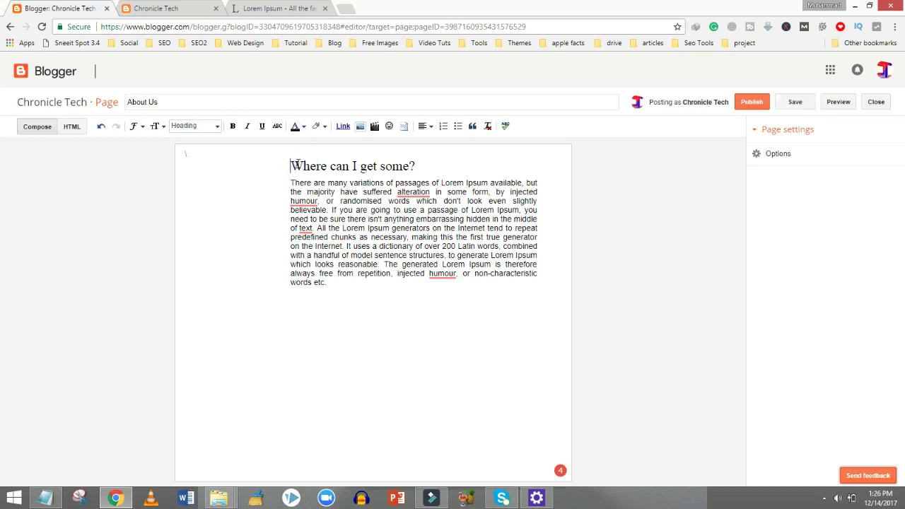
pyautogui.press('BackSpace')
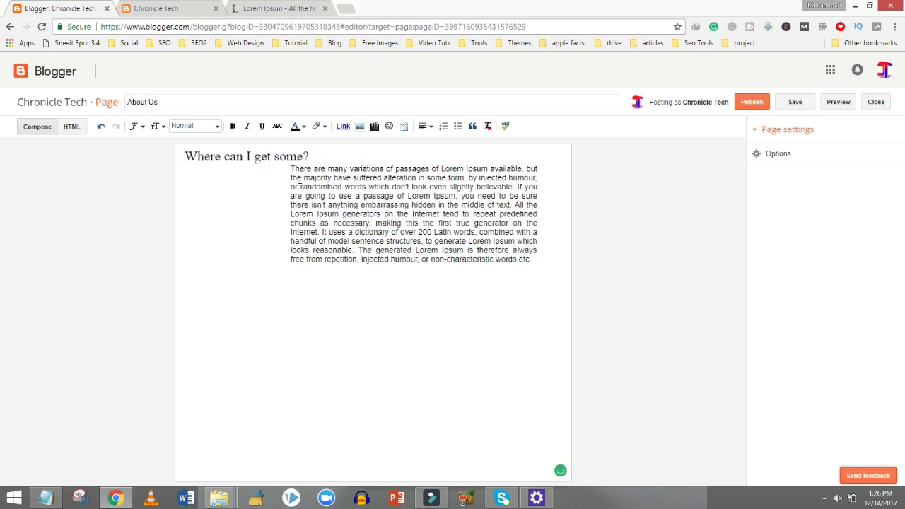
pyautogui.click(287, 167)
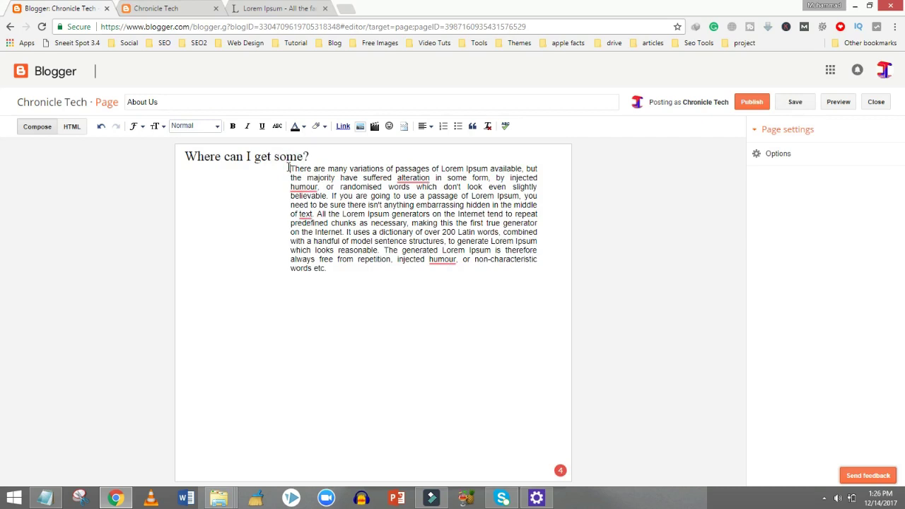
pyautogui.click(287, 169)
pyautogui.press('BackSpace')
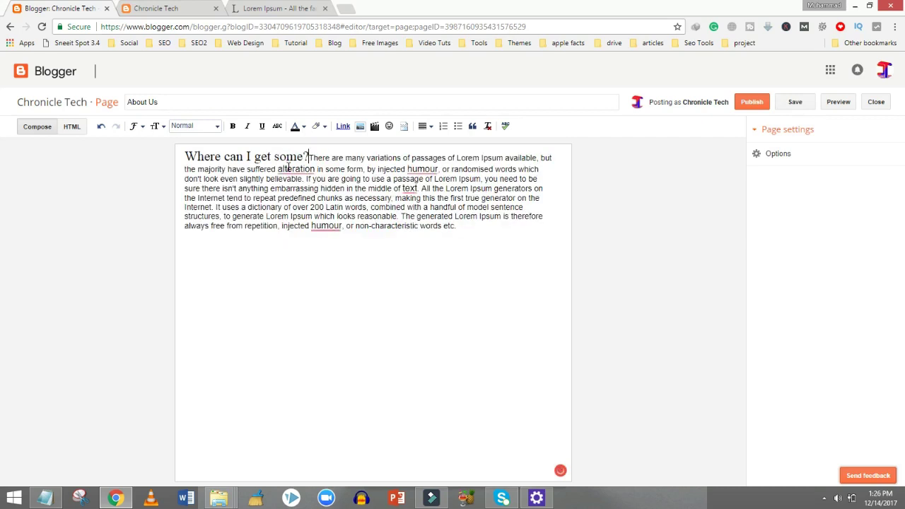
pyautogui.press('Return')
pyautogui.press('Return')
# Step: Publish the About Us page and open its published view
pyautogui.click(747, 103)
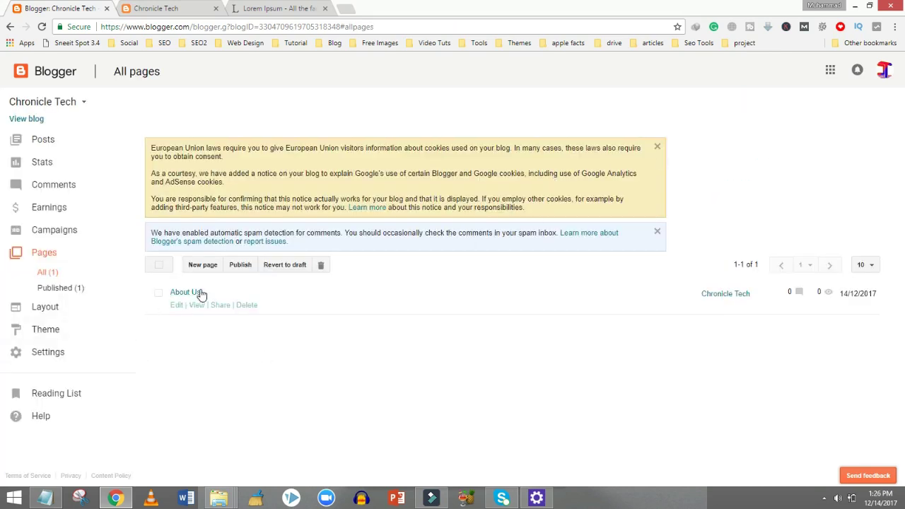
pyautogui.click(198, 303)
# Step: Open the Main Menu gadget in the layout's Top-Menu section for editing
pyautogui.click(45, 308)
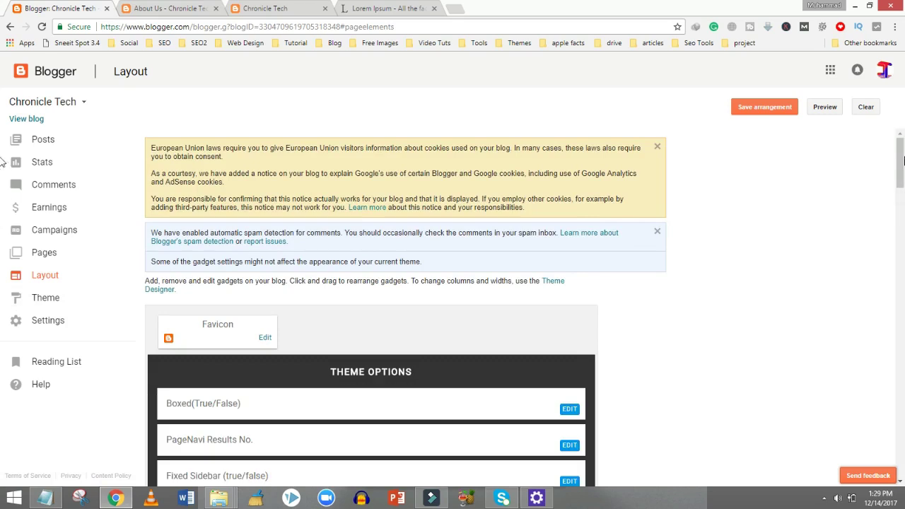
pyautogui.scroll(-3, 902, 198)
pyautogui.scroll(-3, 902, 192)
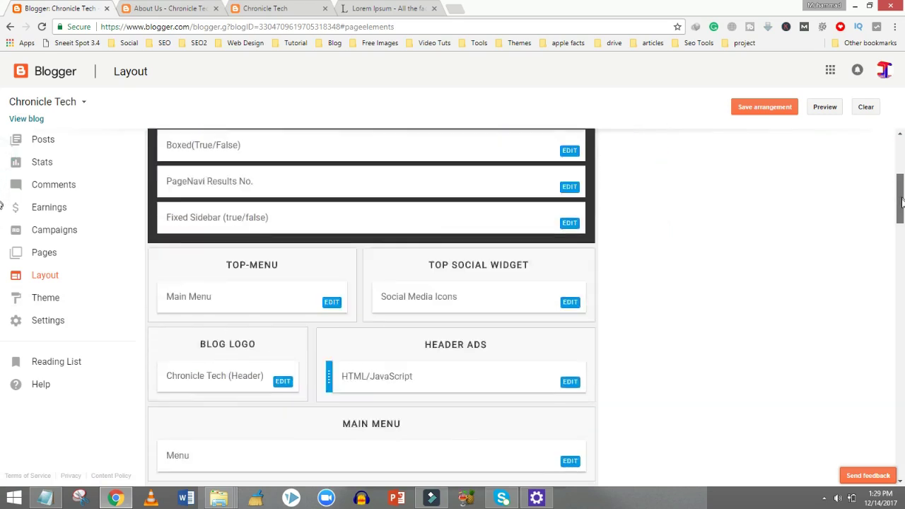
pyautogui.moveTo(904, 212); pyautogui.dragTo(904, 208)
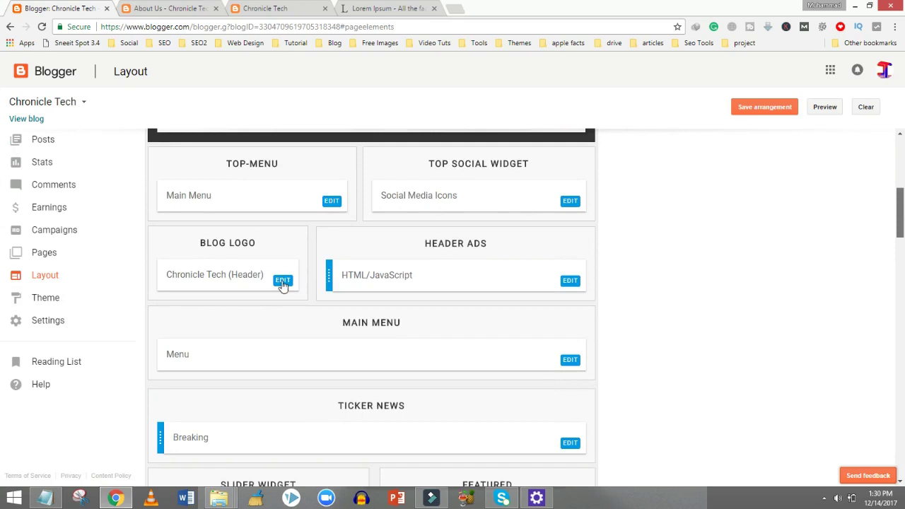
pyautogui.click(331, 201)
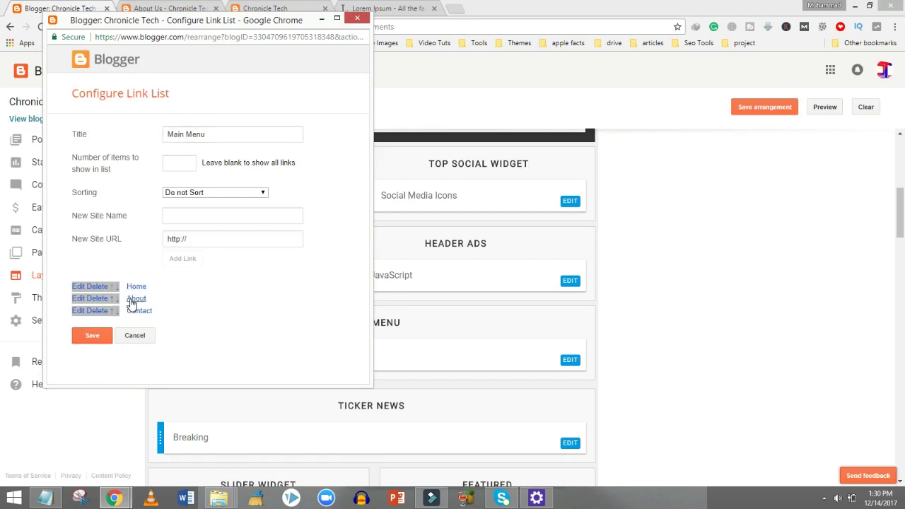
# Step: Rename the About link to "About Us", set its URL to chronicletechs.blogspot.com/p/about-us.html, and save the gadget
pyautogui.click(82, 300)
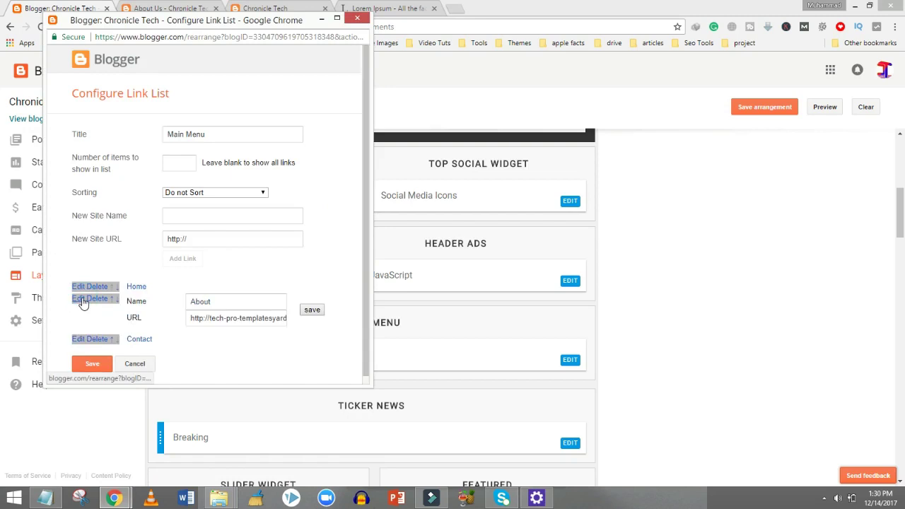
pyautogui.moveTo(220, 302); pyautogui.dragTo(165, 294)
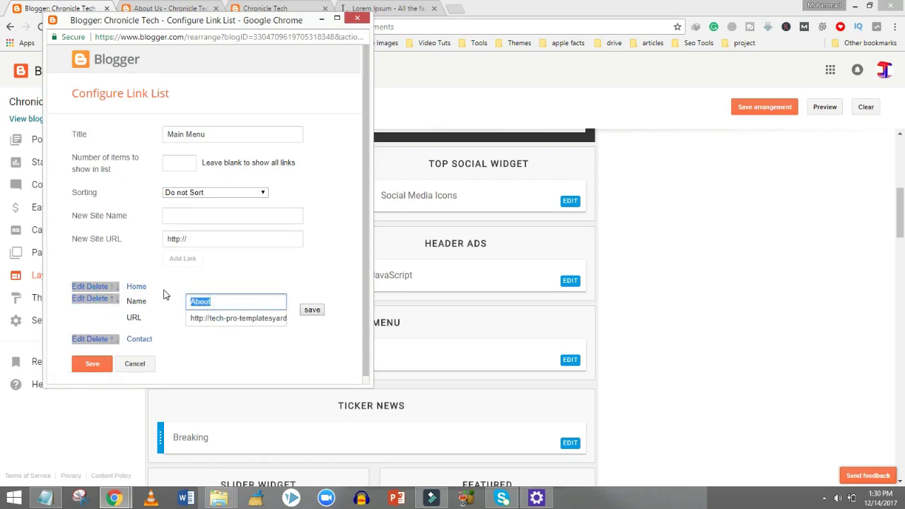
pyautogui.click(227, 317)
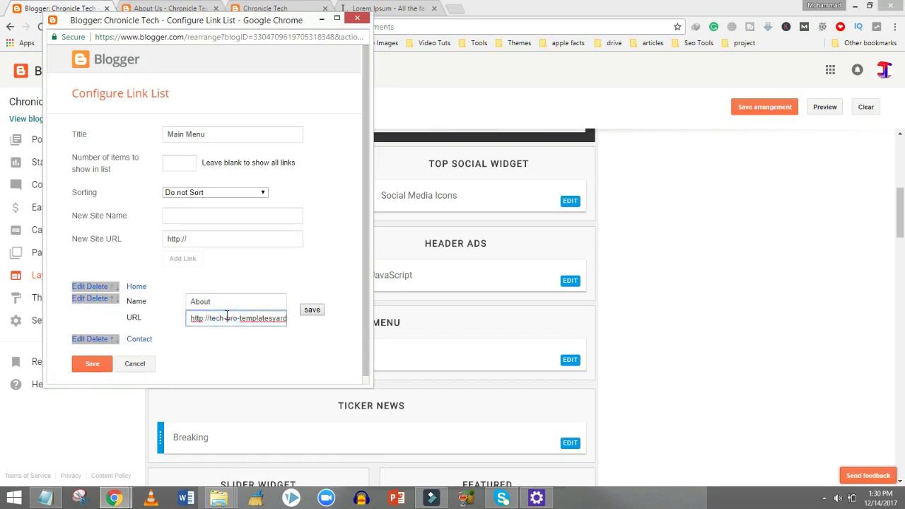
pyautogui.hotkey('ctrl', 'a')
pyautogui.hotkey('ctrl', 'v')
pyautogui.doubleClick(222, 299)
pyautogui.click(222, 305)
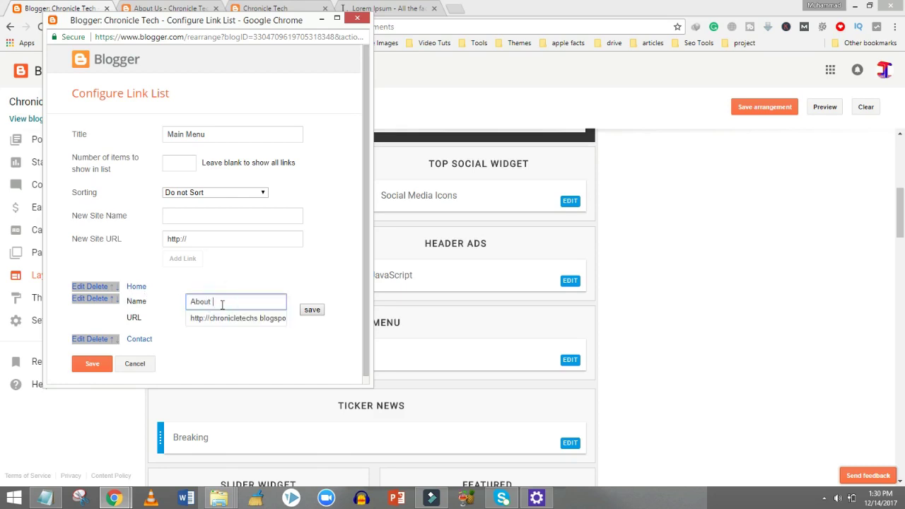
pyautogui.click(316, 313)
pyautogui.click(96, 338)
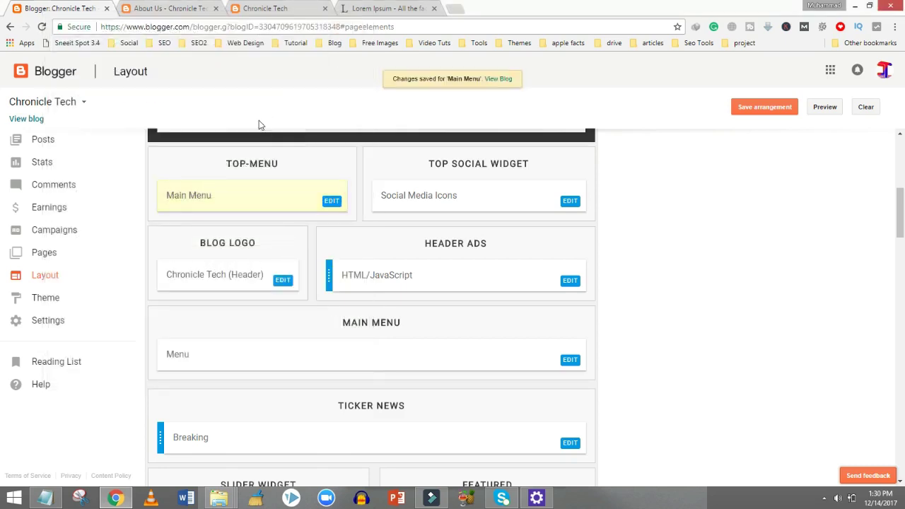
# Step: Examine the top menu links in the existing blog preview and on the published About Us page
pyautogui.click(283, 8)
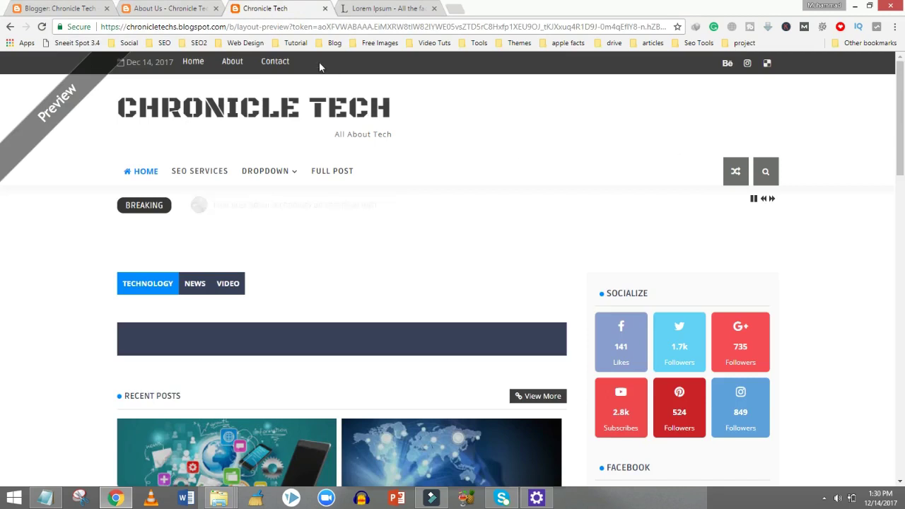
pyautogui.click(191, 62)
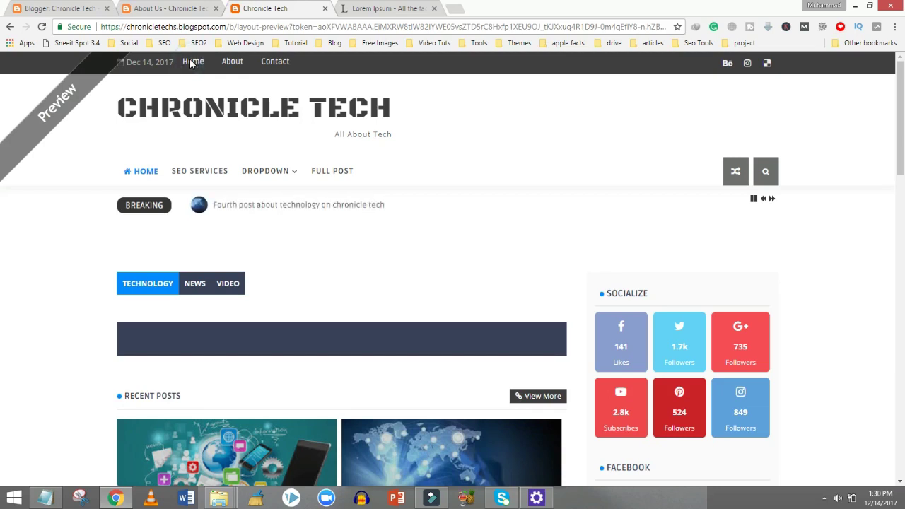
pyautogui.click(168, 8)
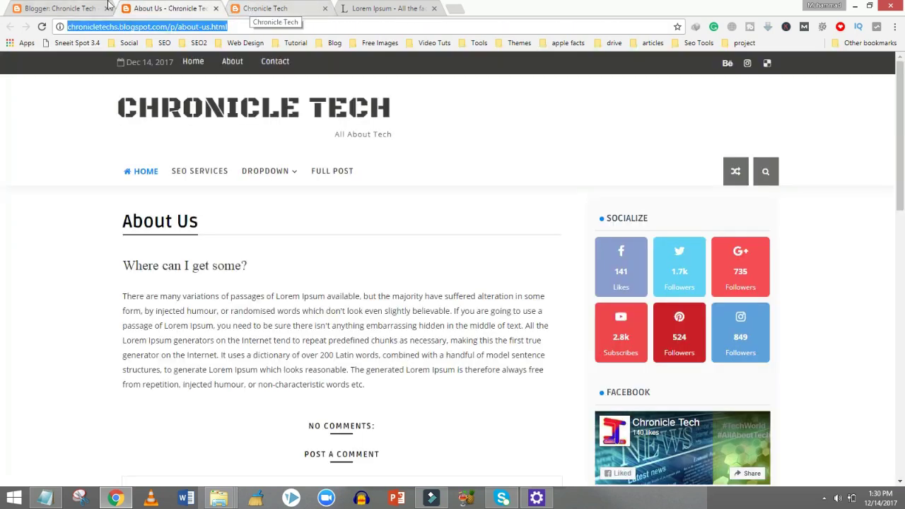
# Step: Save the layout arrangement and reload the blog preview to check the top menu's About Us link
pyautogui.click(70, 8)
pyautogui.click(820, 107)
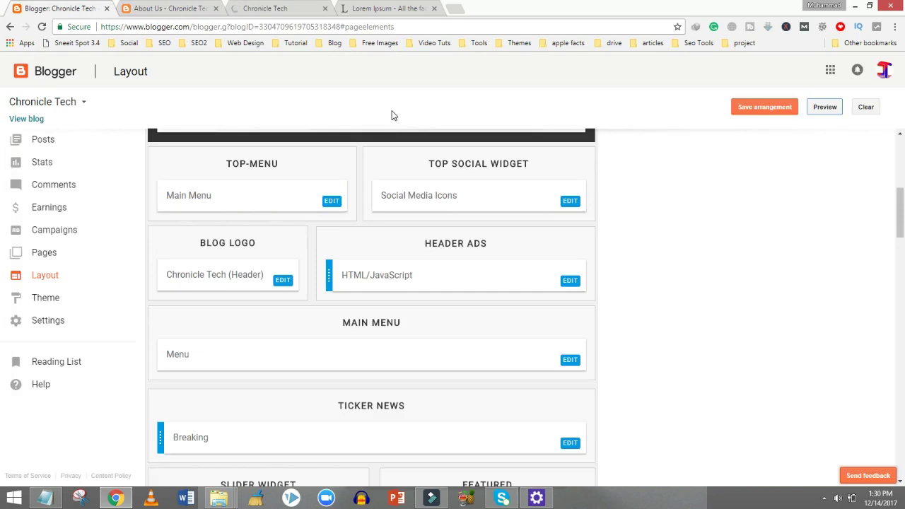
pyautogui.click(778, 107)
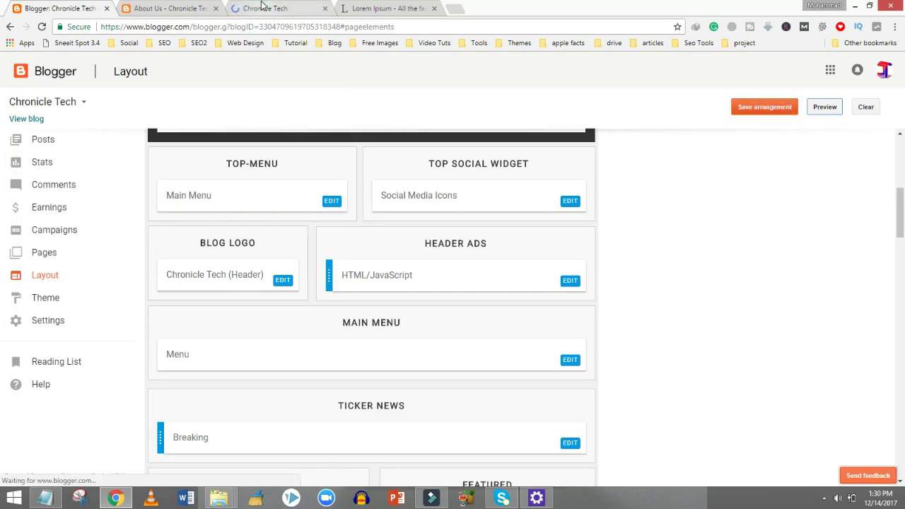
pyautogui.click(266, 8)
pyautogui.click(73, 7)
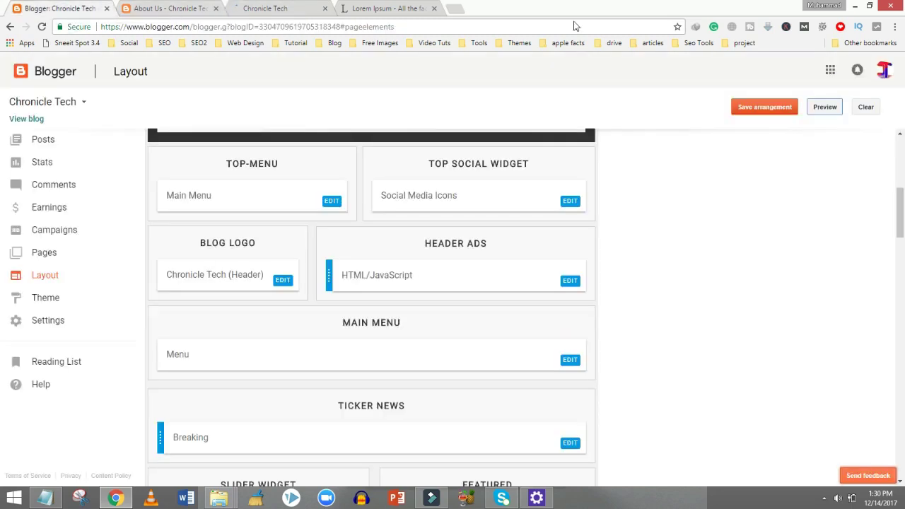
pyautogui.click(743, 110)
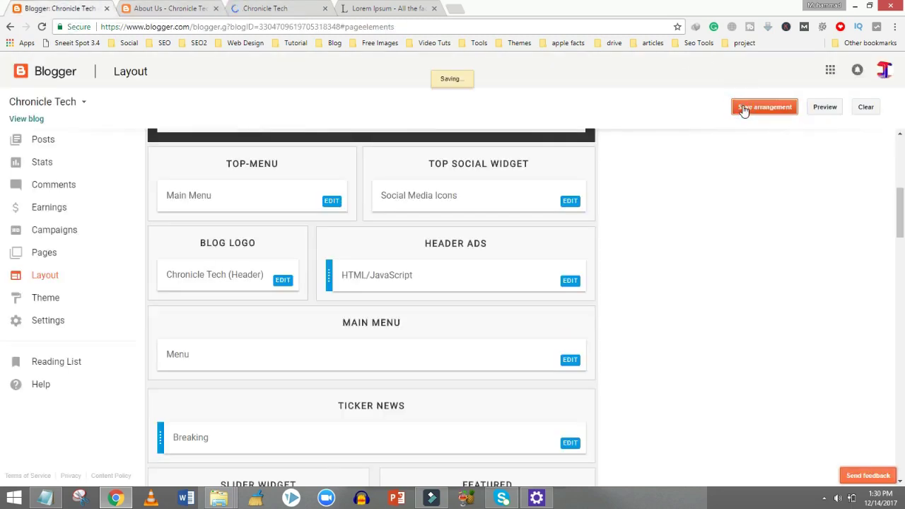
pyautogui.click(827, 107)
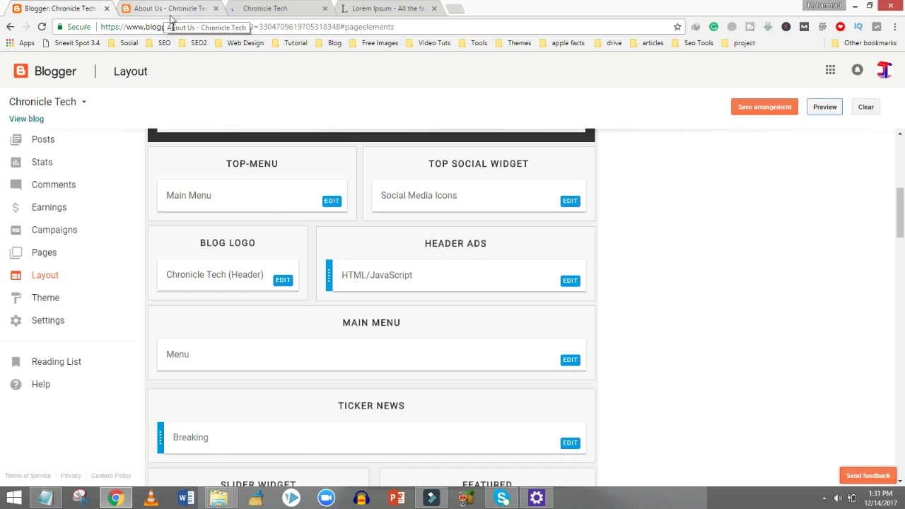
pyautogui.click(267, 7)
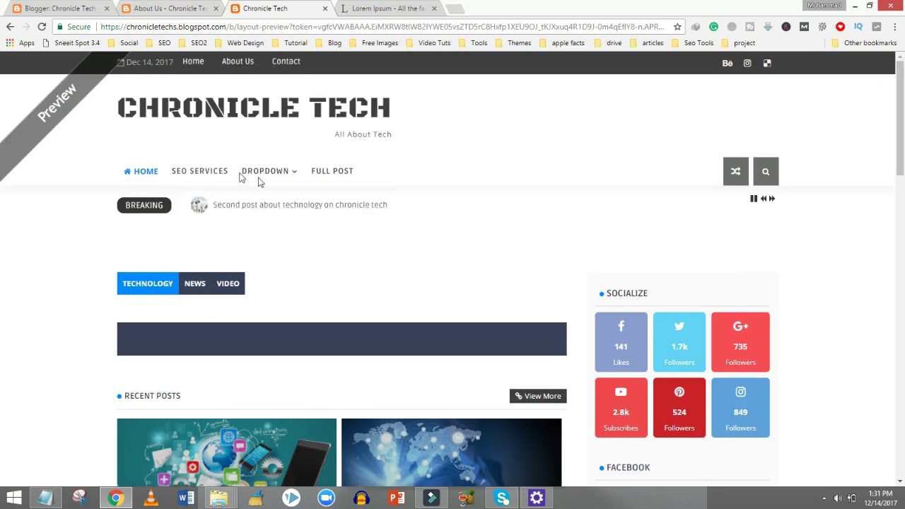
# Step: Examine the Home, About Us and Contact links in the blog preview's top menu and on the published About Us page
pyautogui.click(240, 63)
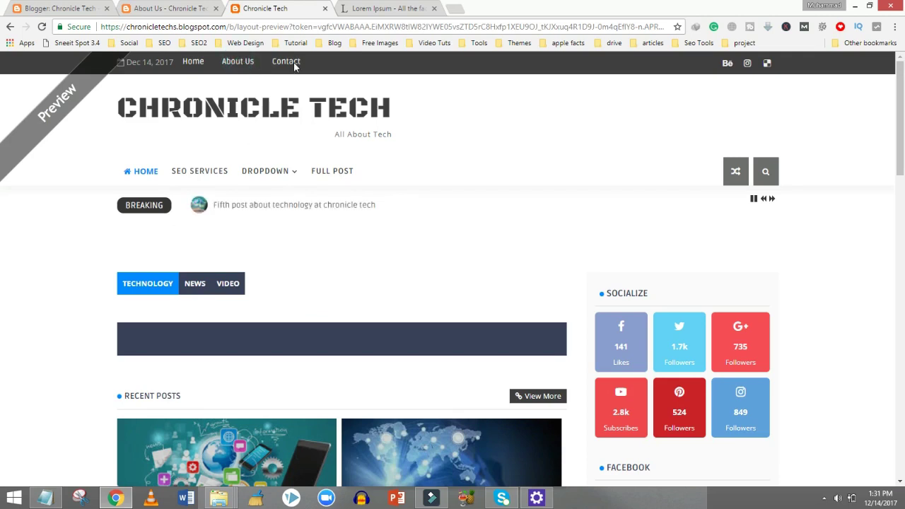
pyautogui.click(233, 64)
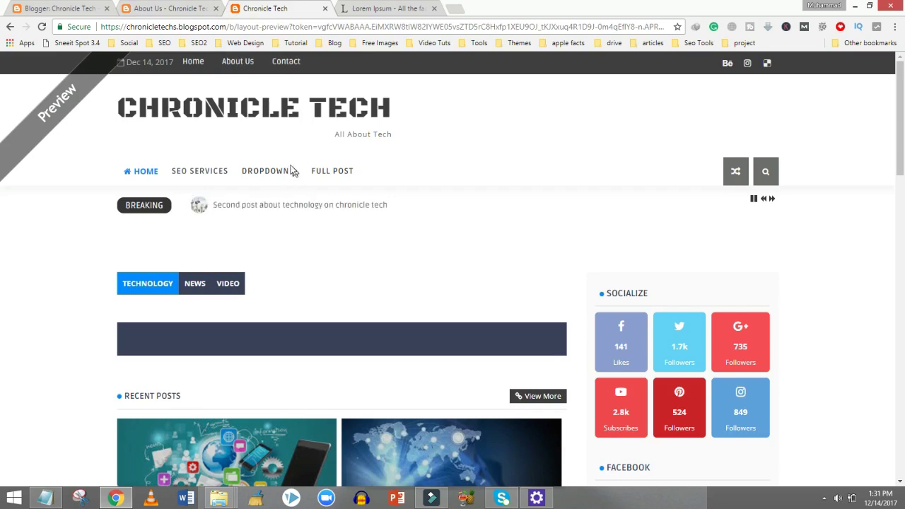
pyautogui.click(160, 10)
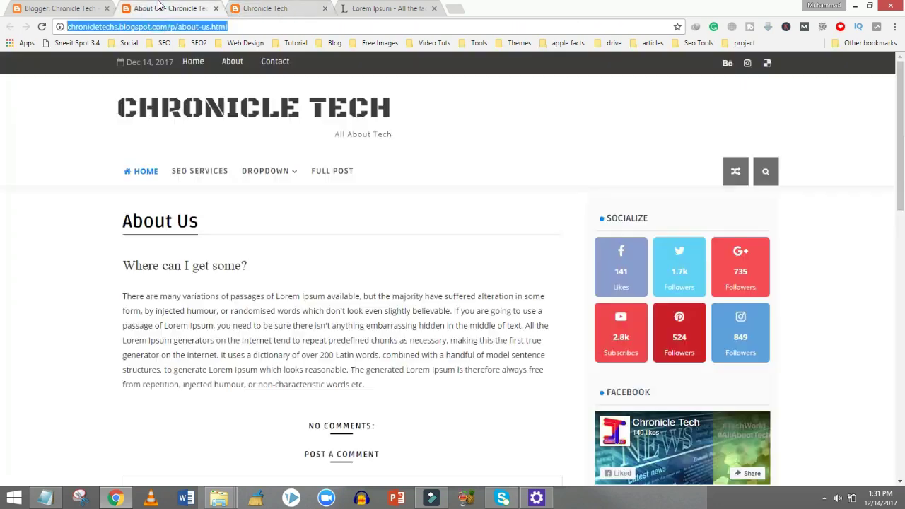
pyautogui.click(233, 62)
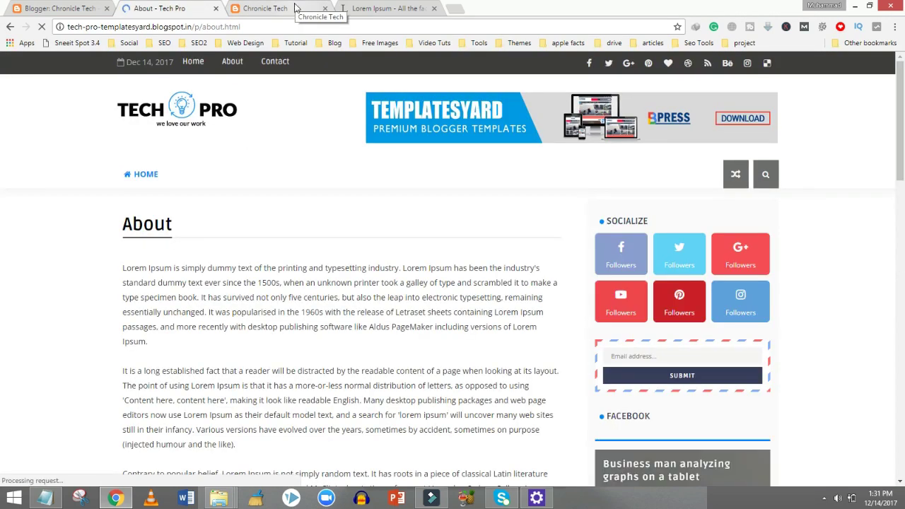
pyautogui.click(297, 9)
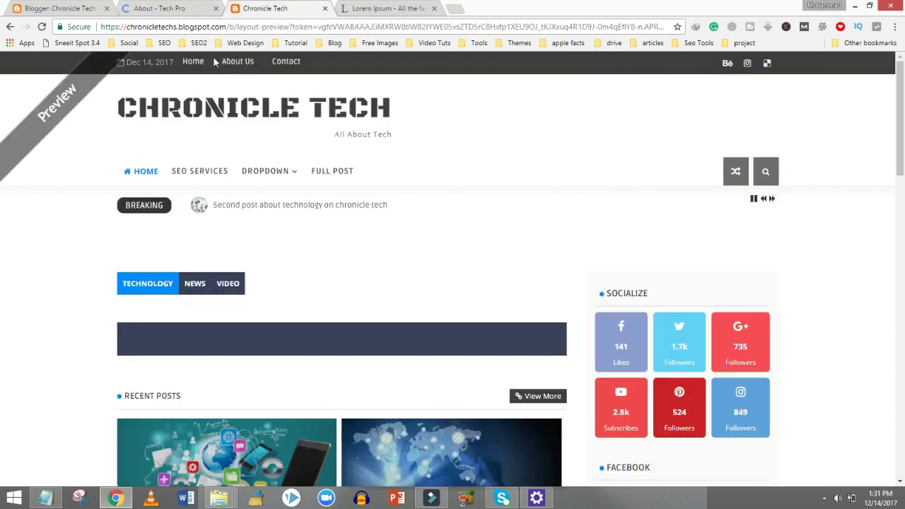
pyautogui.click(189, 8)
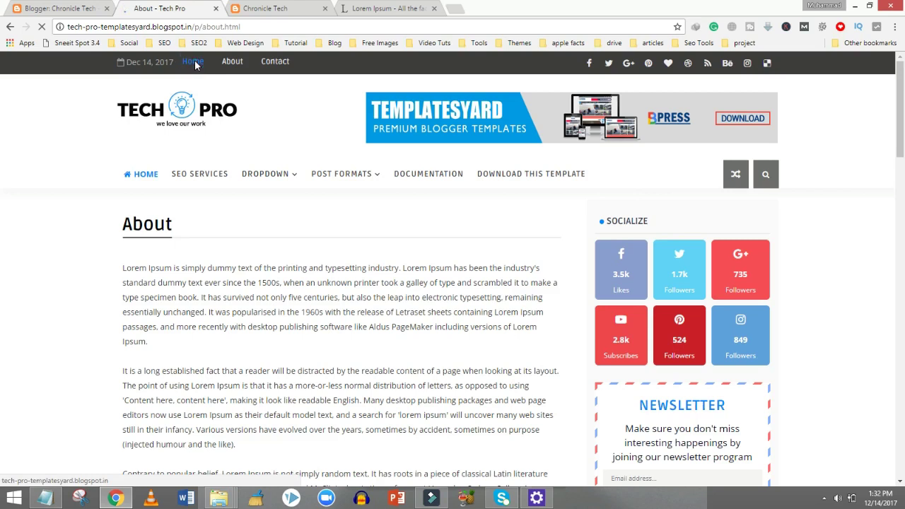
pyautogui.click(69, 4)
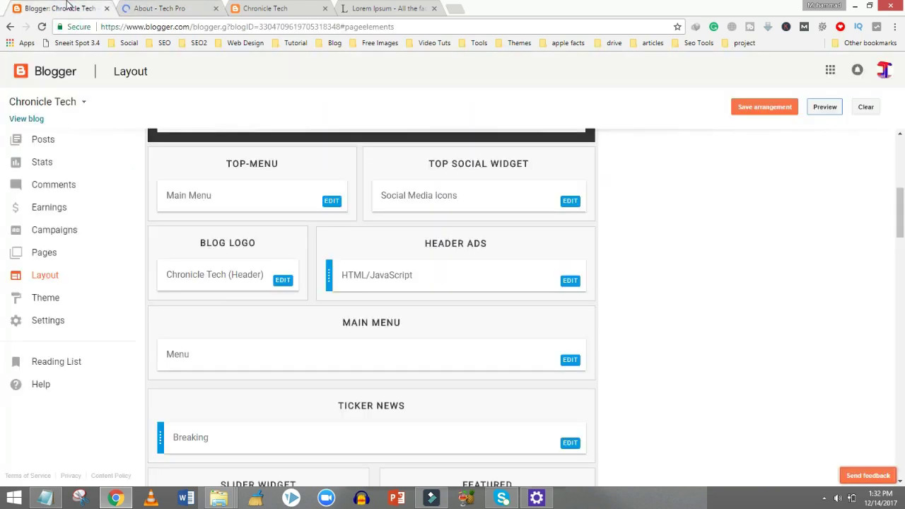
pyautogui.click(331, 201)
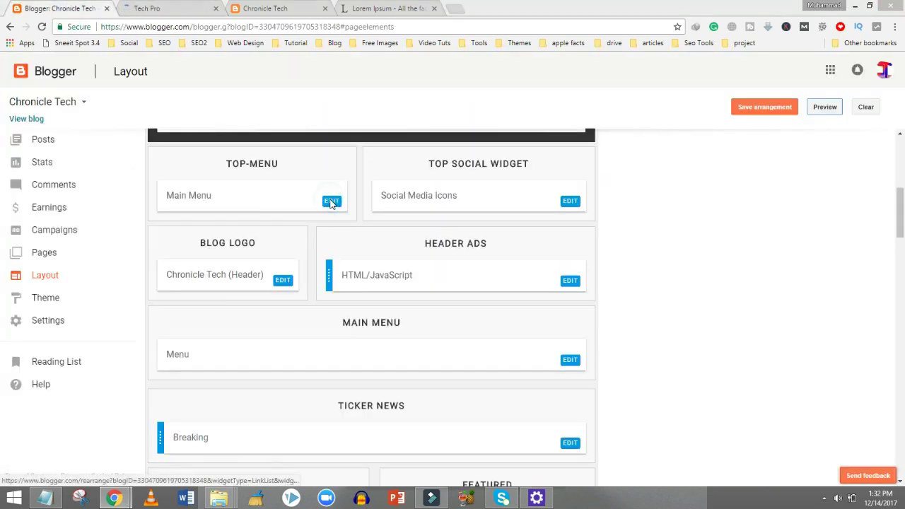
pyautogui.click(247, 16)
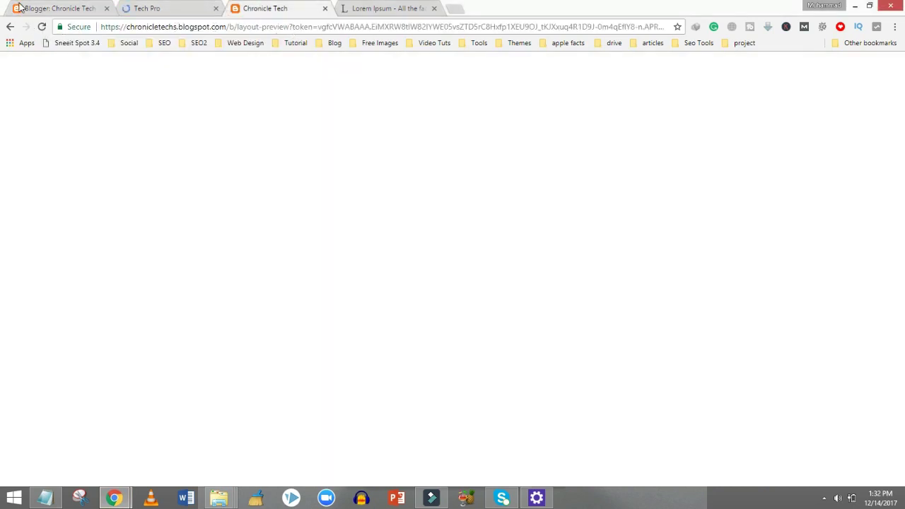
pyautogui.click(41, 9)
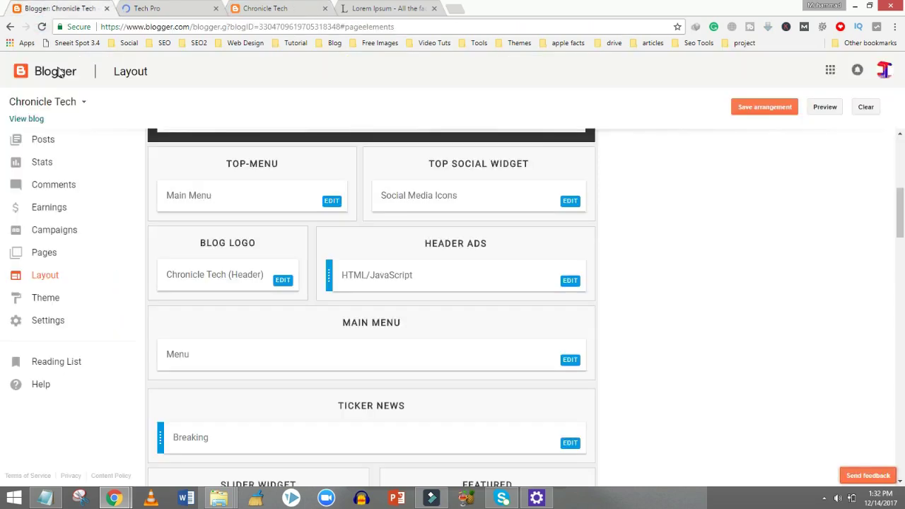
pyautogui.rightClick(30, 120)
pyautogui.click(80, 128)
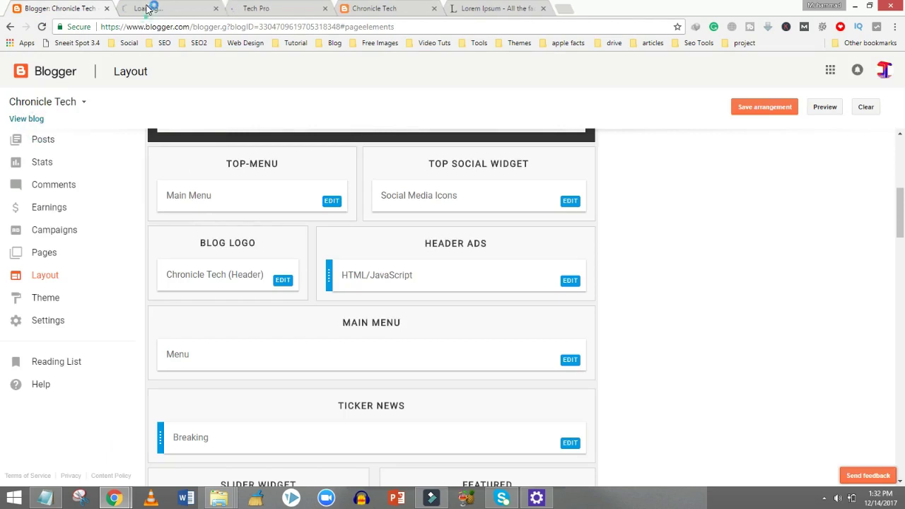
pyautogui.click(150, 8)
pyautogui.click(219, 28)
pyautogui.hotkey('ctrl', 'c')
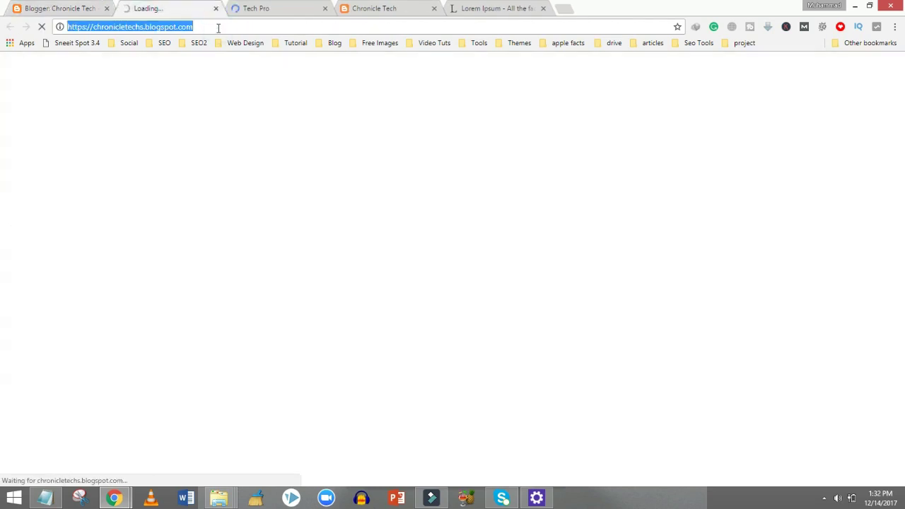
# Step: Set the Home link's URL in the Top-Menu section's Main Menu gadget to the copied blog address and save the gadget
pyautogui.click(80, 7)
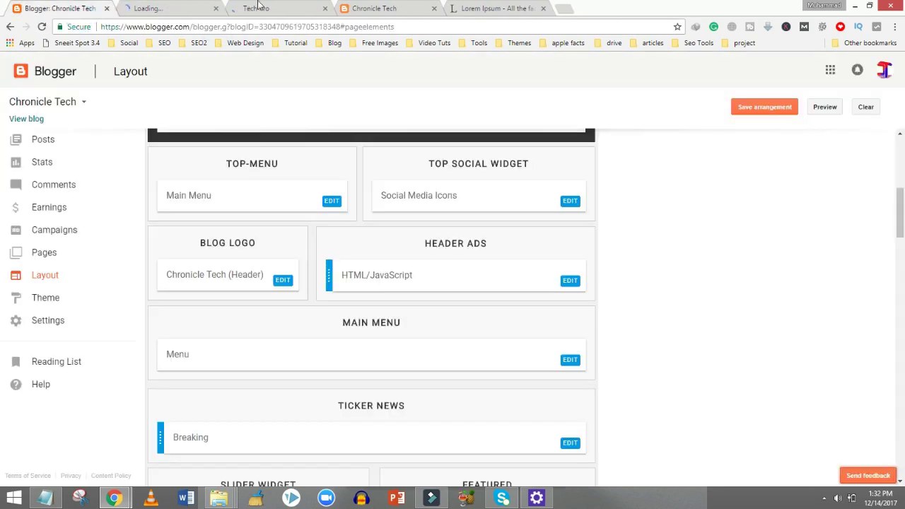
pyautogui.click(267, 7)
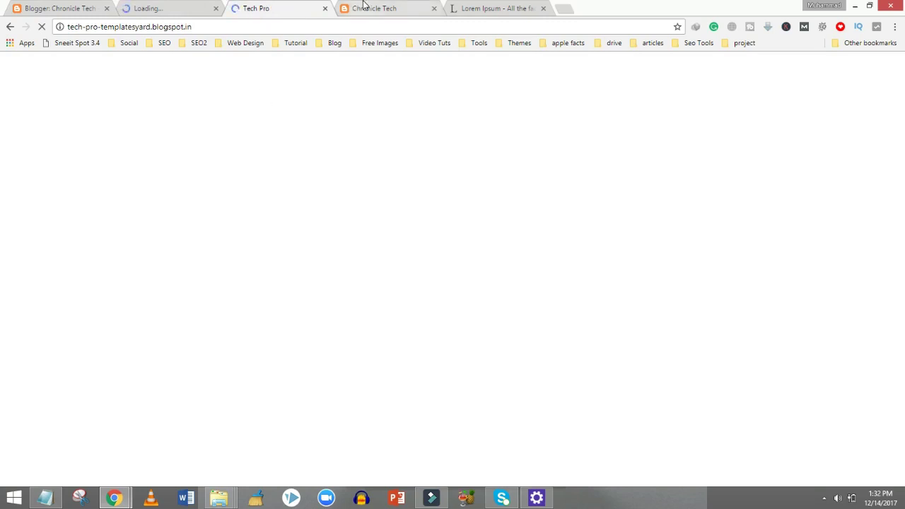
pyautogui.click(65, 6)
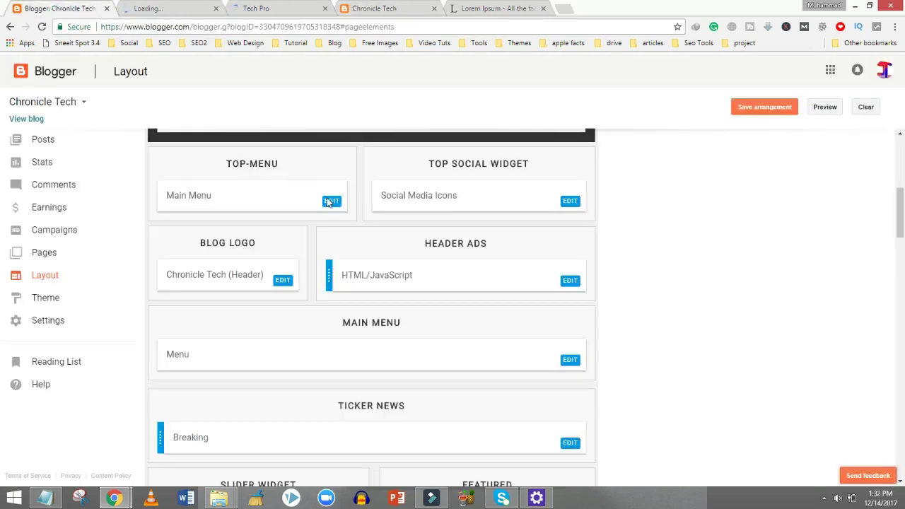
pyautogui.click(330, 202)
pyautogui.moveTo(114, 498)
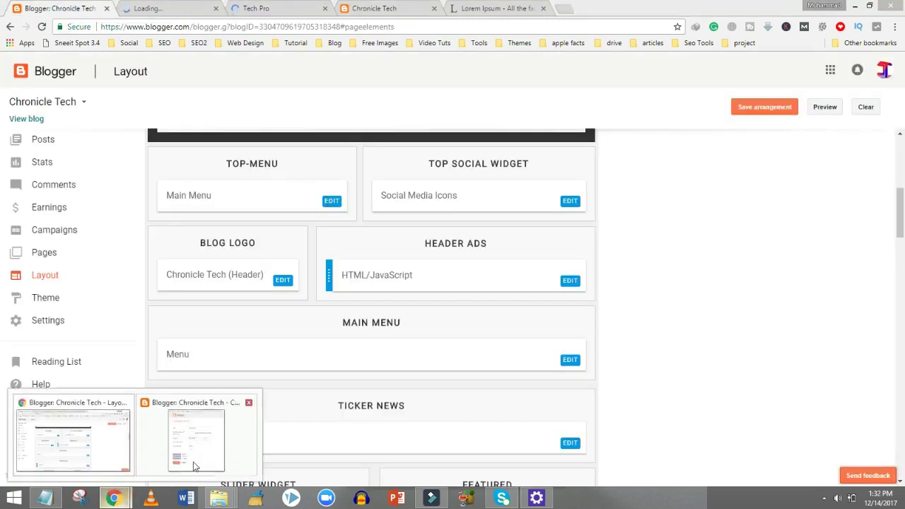
pyautogui.click(192, 461)
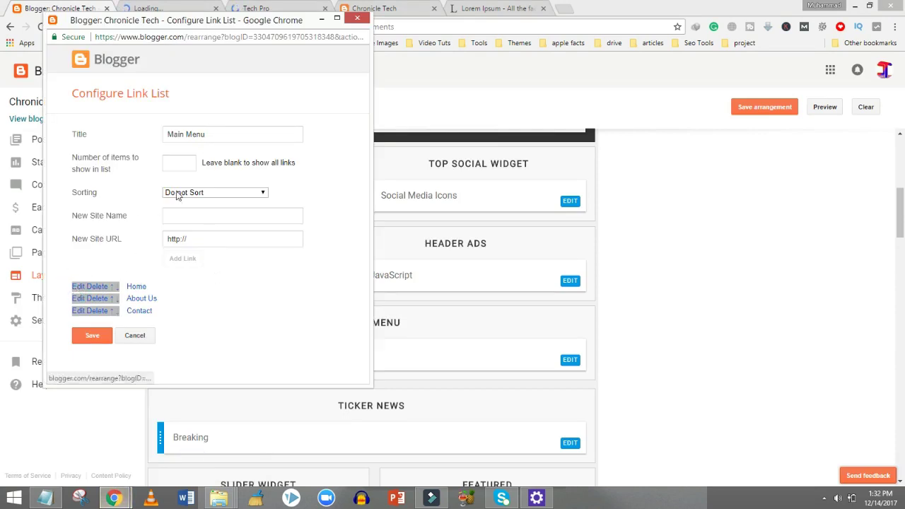
pyautogui.click(211, 305)
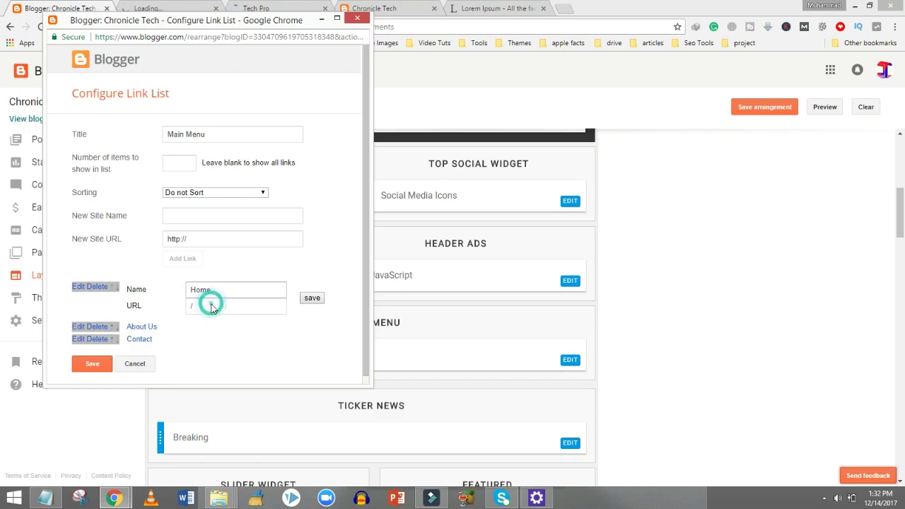
pyautogui.moveTo(206, 304); pyautogui.dragTo(187, 305)
pyautogui.hotkey('ctrl', 'v')
pyautogui.click(312, 298)
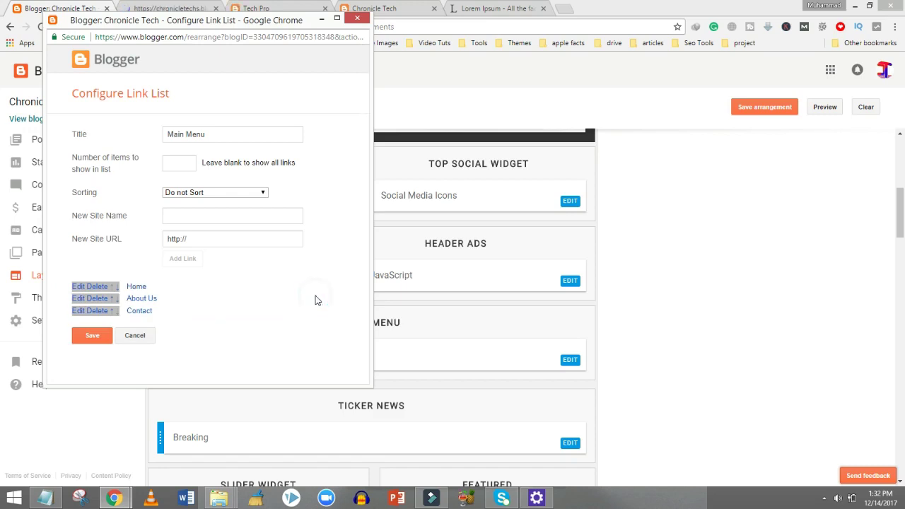
pyautogui.click(99, 337)
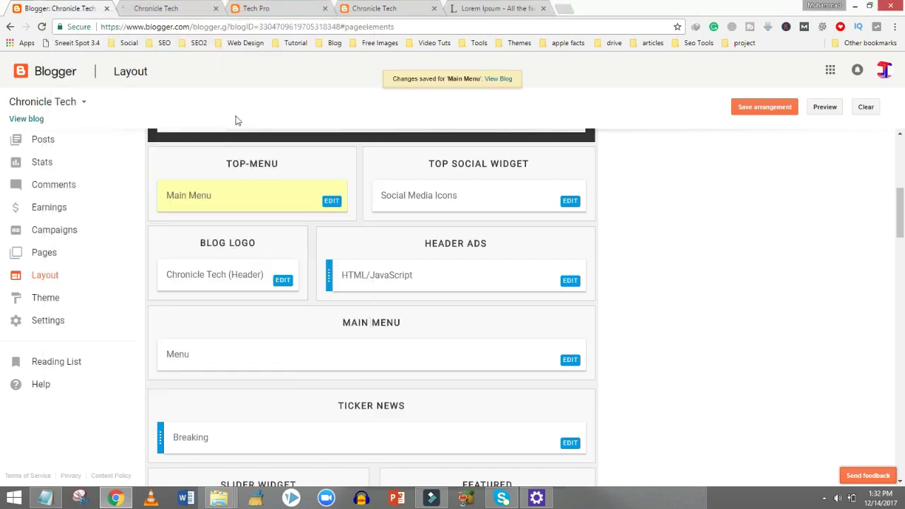
# Step: Save the layout arrangement and test the About Us and Contact links in the live blog's top menu
pyautogui.click(215, 9)
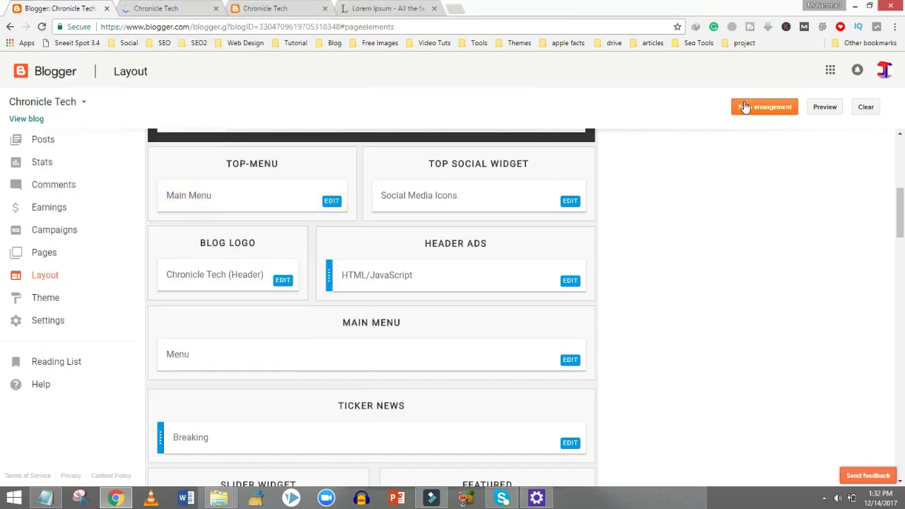
pyautogui.click(744, 106)
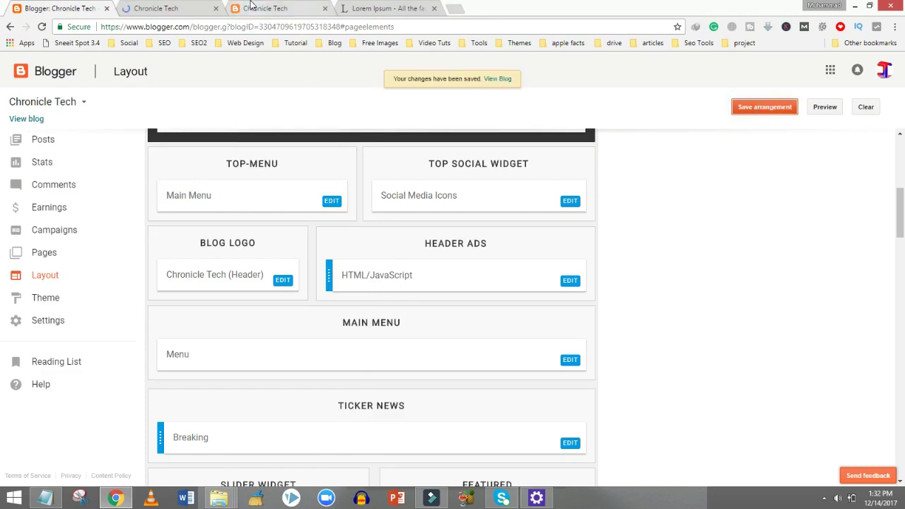
pyautogui.click(249, 10)
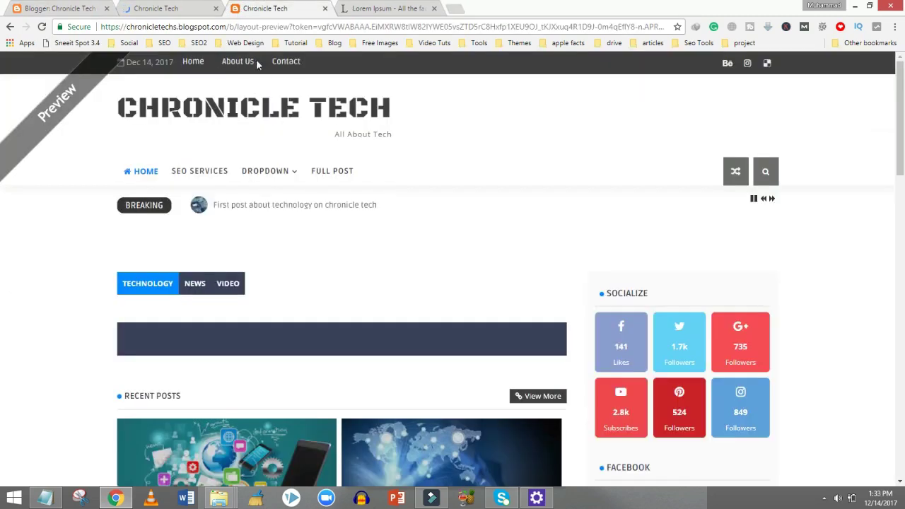
pyautogui.click(169, 9)
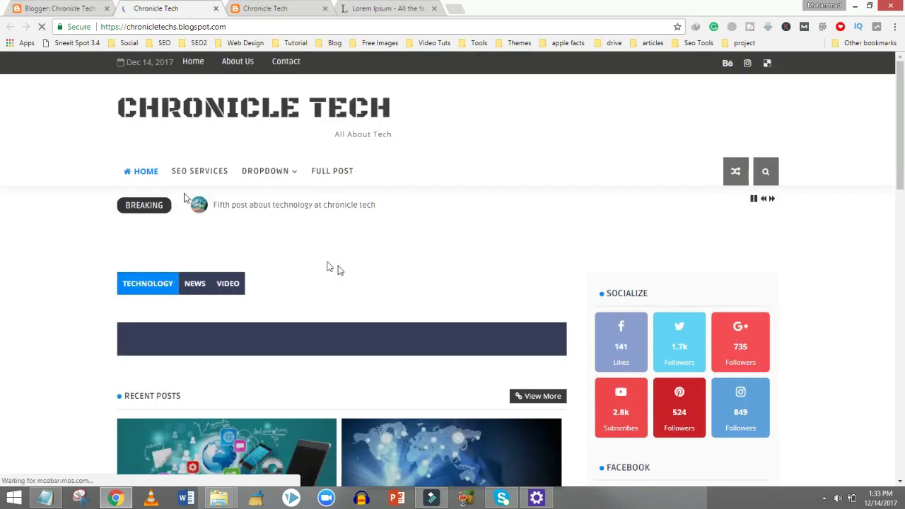
pyautogui.click(236, 64)
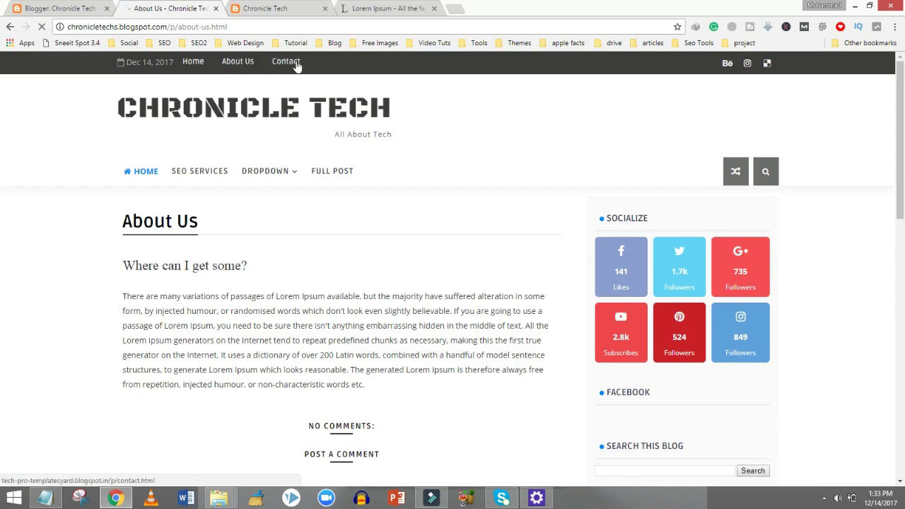
pyautogui.click(291, 62)
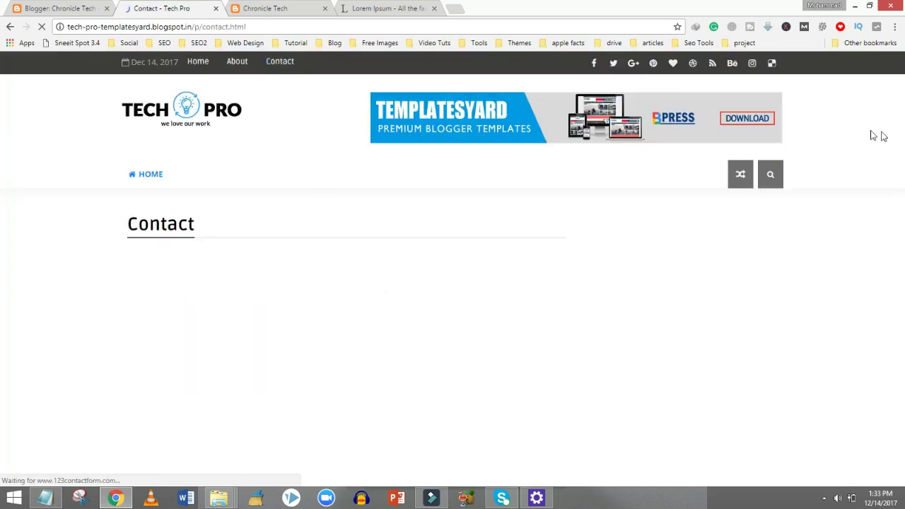
# Step: Clear the Contact link's URL in the Top-Menu section's Main Menu gadget and save the gadget
pyautogui.click(62, 8)
pyautogui.click(331, 201)
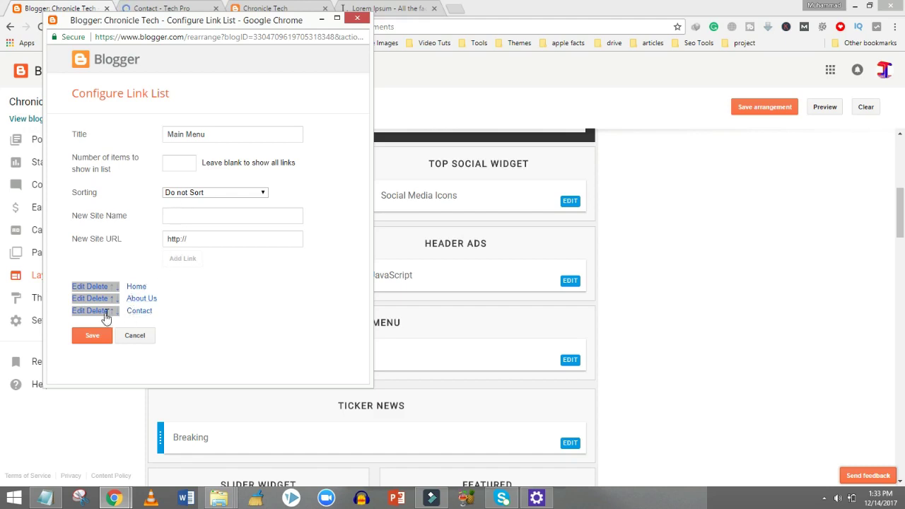
pyautogui.click(79, 310)
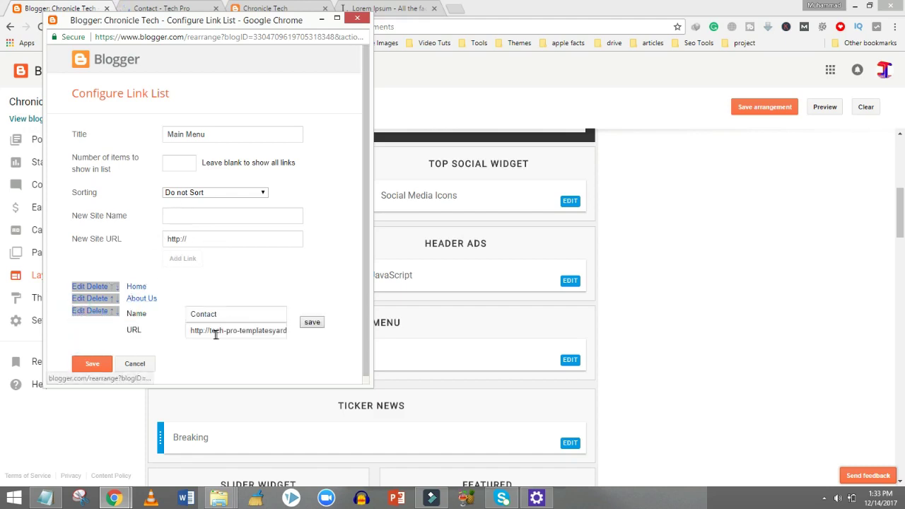
pyautogui.click(213, 331)
pyautogui.click(249, 334)
pyautogui.press('Right')
pyautogui.press('Right')
pyautogui.press('Right')
pyautogui.press('Right')
pyautogui.press('Right')
pyautogui.press('Right')
pyautogui.press('Right')
pyautogui.press('Right')
pyautogui.press('Right')
pyautogui.press('Right')
pyautogui.press('Right')
pyautogui.press('Right')
pyautogui.press('Right')
pyautogui.press('Right')
pyautogui.press('Right')
pyautogui.press('Right')
pyautogui.press('Right')
pyautogui.press('Right')
pyautogui.press('Right')
pyautogui.press('Right')
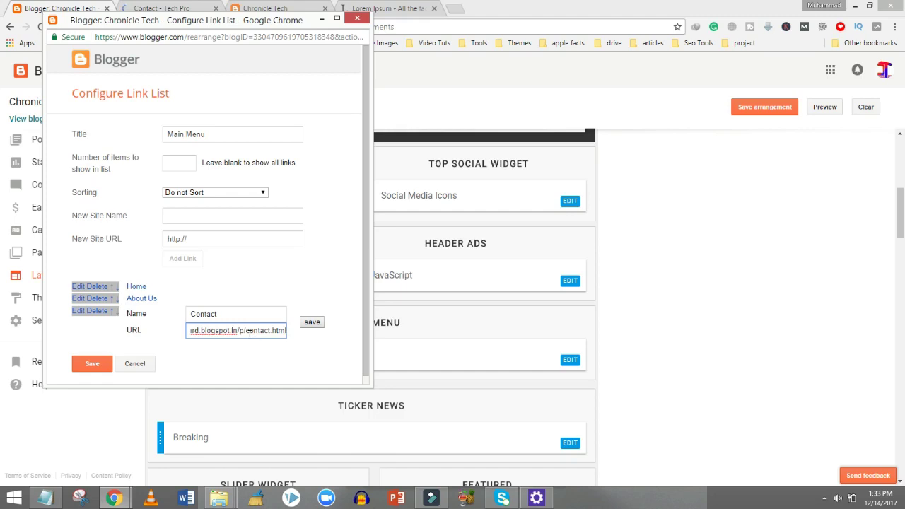
pyautogui.press('Left')
pyautogui.press('Left')
pyautogui.press('Left')
pyautogui.press('Left')
pyautogui.press('Left')
pyautogui.press('Left')
pyautogui.press('Left')
pyautogui.press('Left')
pyautogui.press('Left')
pyautogui.press('Left')
pyautogui.press('Left')
pyautogui.press('Left')
pyautogui.press('Left')
pyautogui.press('Left')
pyautogui.press('Left')
pyautogui.press('Left')
pyautogui.press('Left')
pyautogui.press('Left')
pyautogui.press('Left')
pyautogui.press('Left')
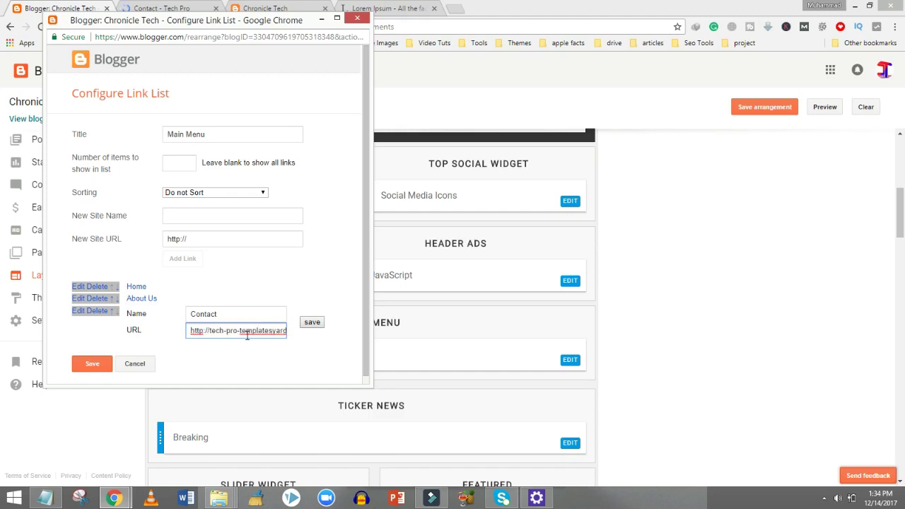
pyautogui.hotkey('ctrl', 'a')
pyautogui.write('\\')
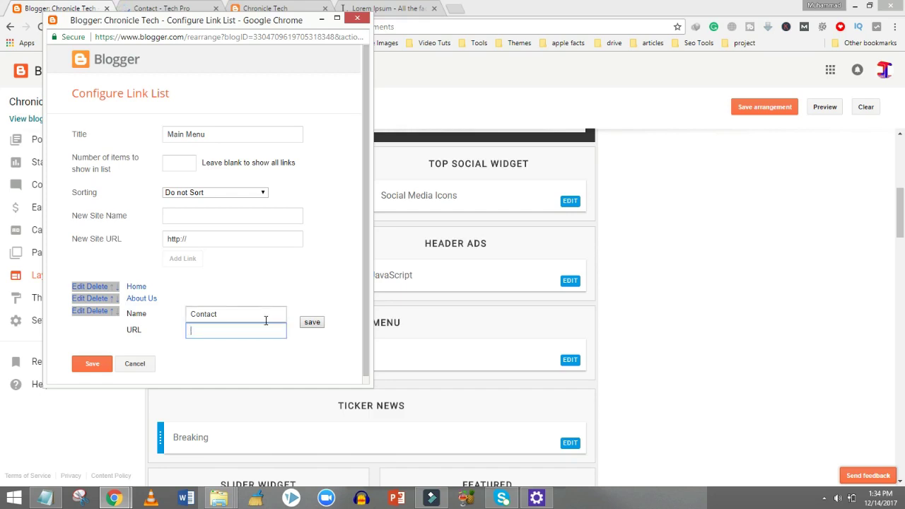
pyautogui.click(313, 322)
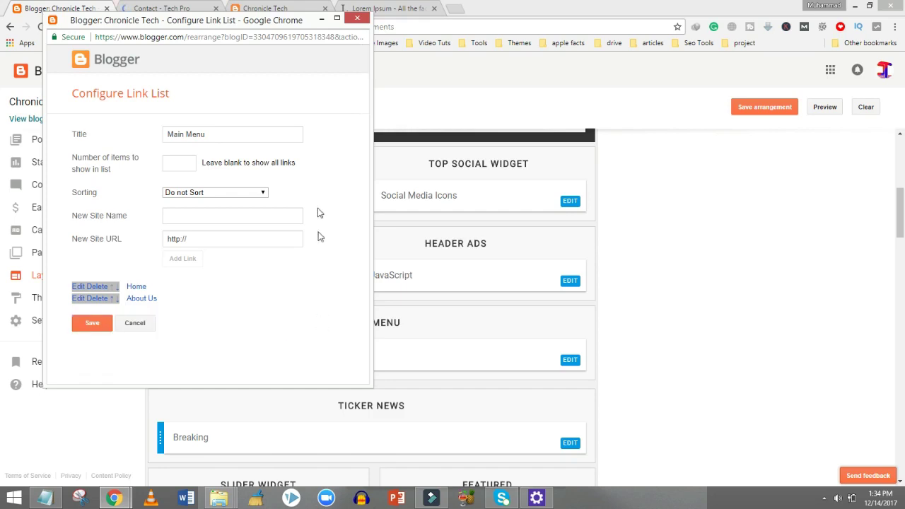
pyautogui.click(95, 323)
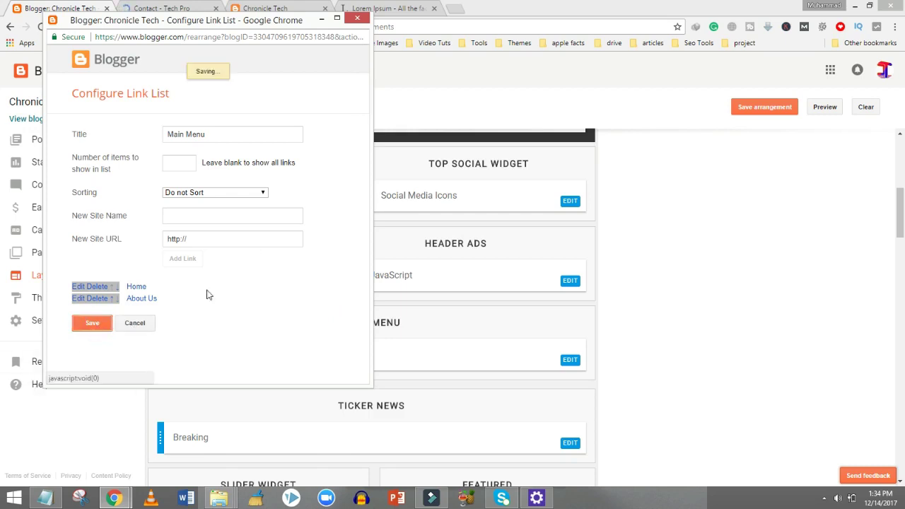
# Step: Look through the Tech Pro demo site's Contact page, close it, and return to the Chronicle Tech layout
pyautogui.click(188, 6)
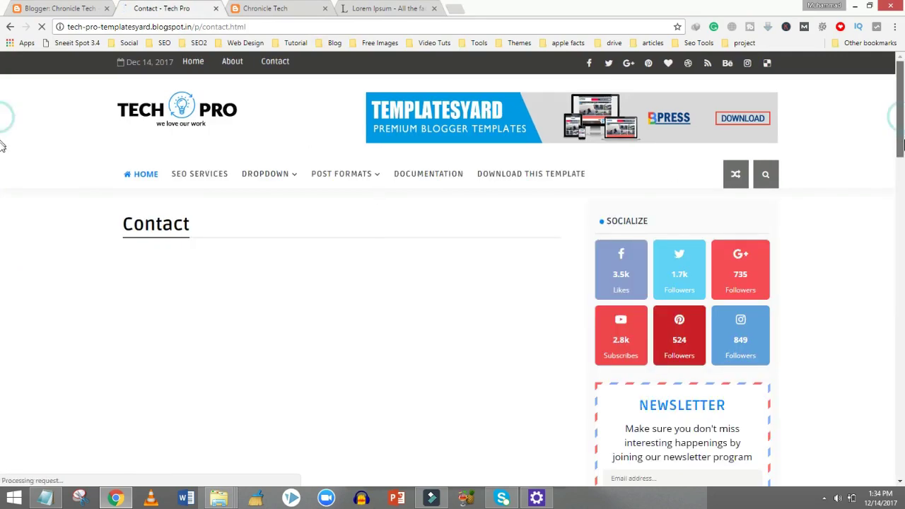
pyautogui.scroll(-2, 1, 152)
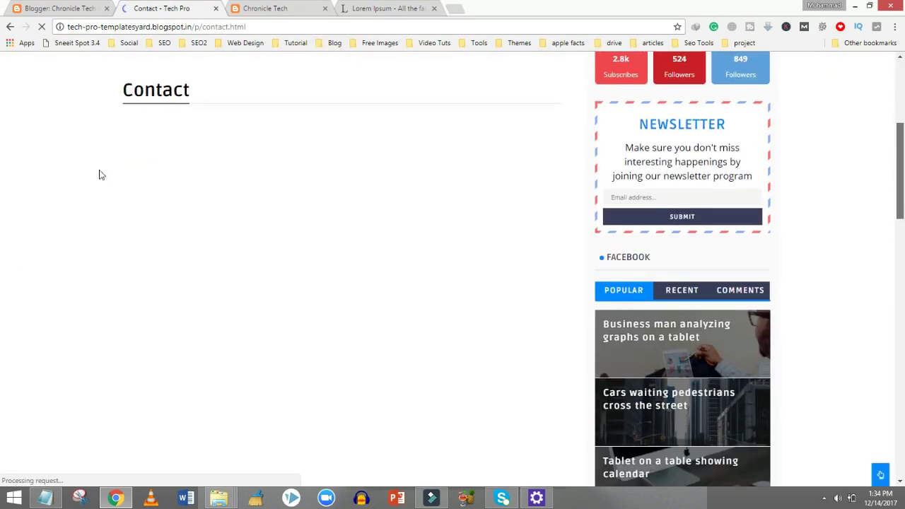
pyautogui.scroll(-3, 99, 111)
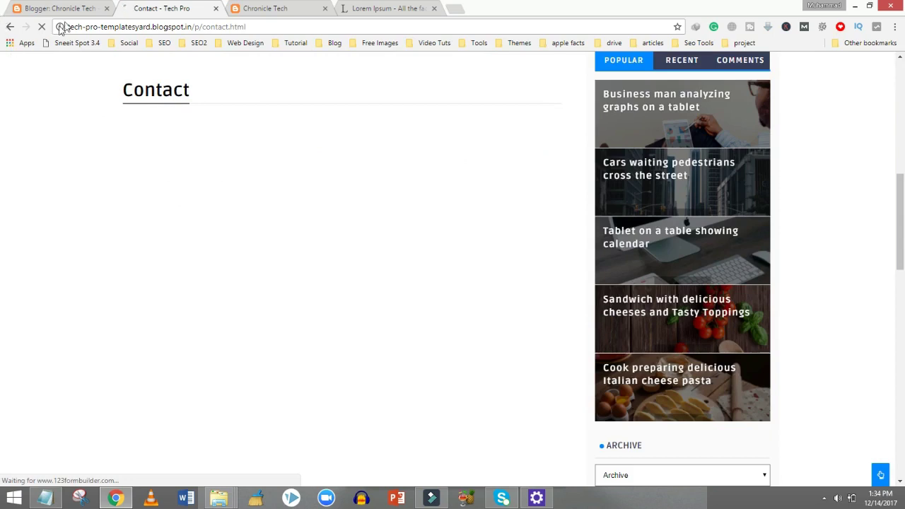
pyautogui.click(212, 16)
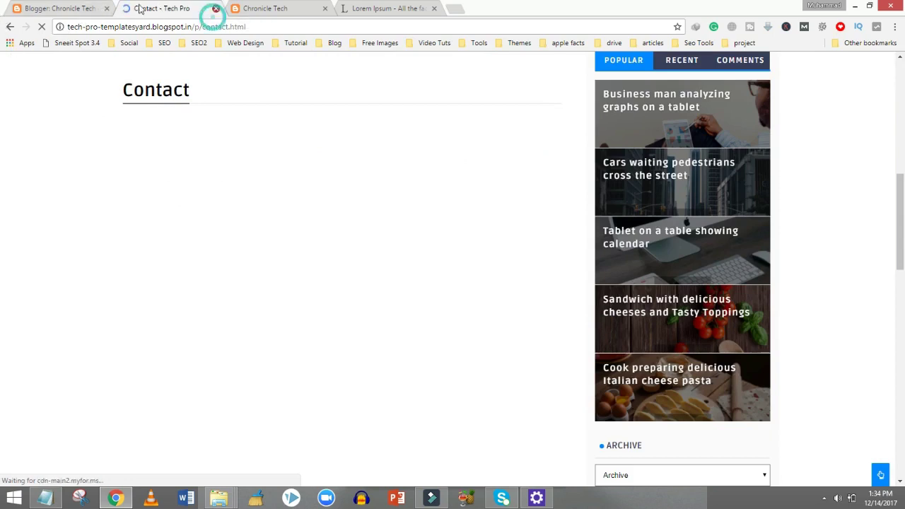
pyautogui.click(75, 8)
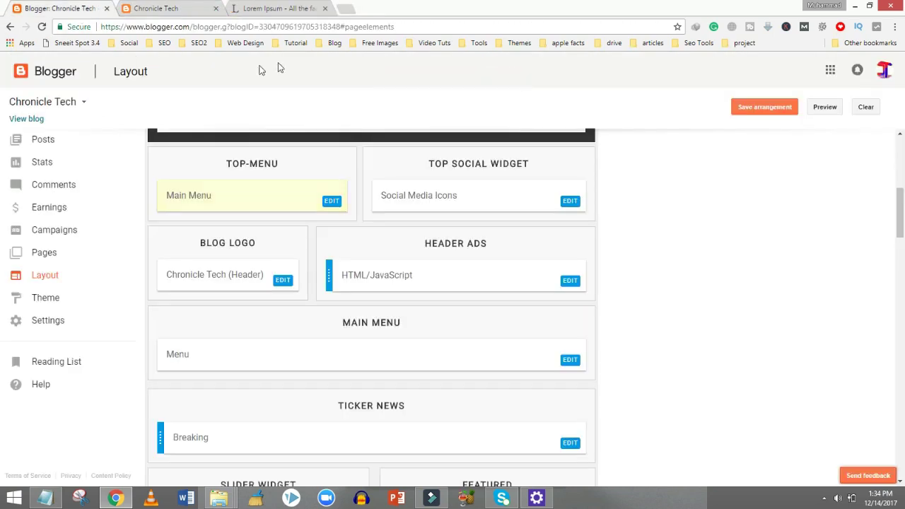
# Step: Open the live Chronicle Tech blog in a new tab and review the header area in the existing layout preview
pyautogui.click(23, 118)
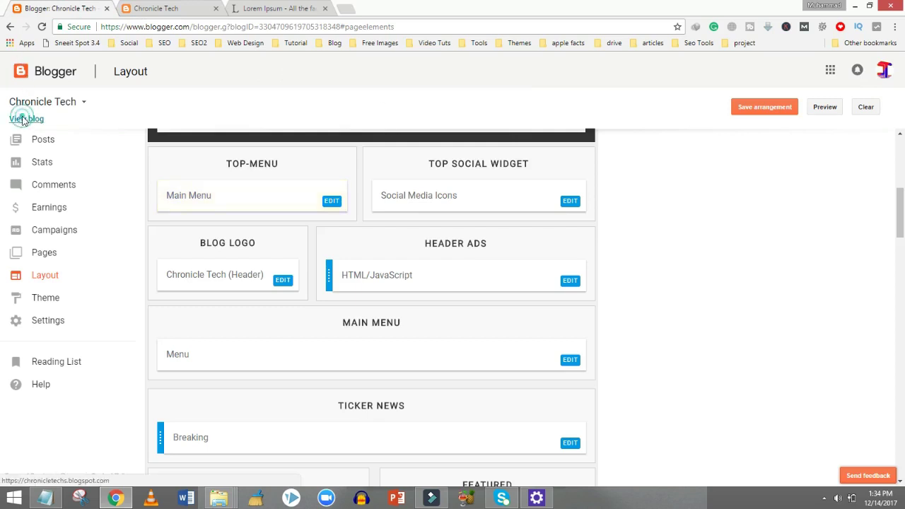
pyautogui.click(300, 8)
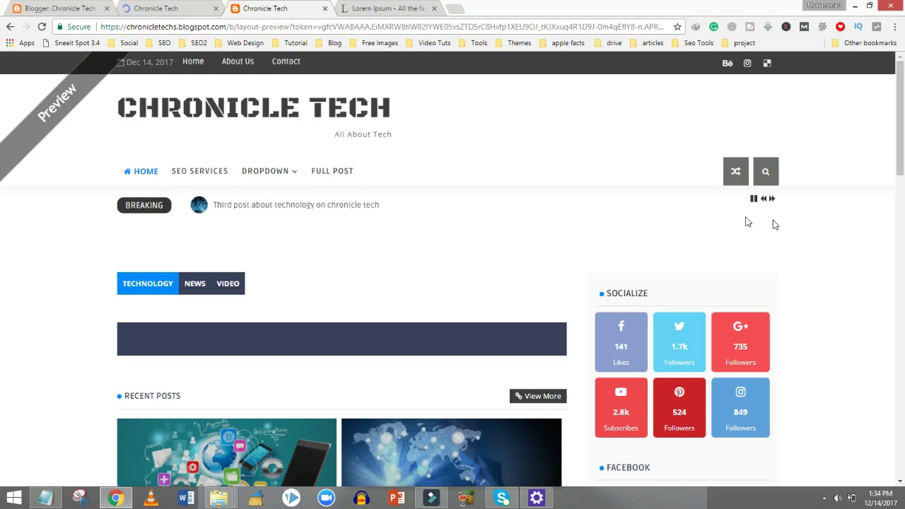
pyautogui.scroll(-2, 1, 127)
pyautogui.scroll(2, 889, 127)
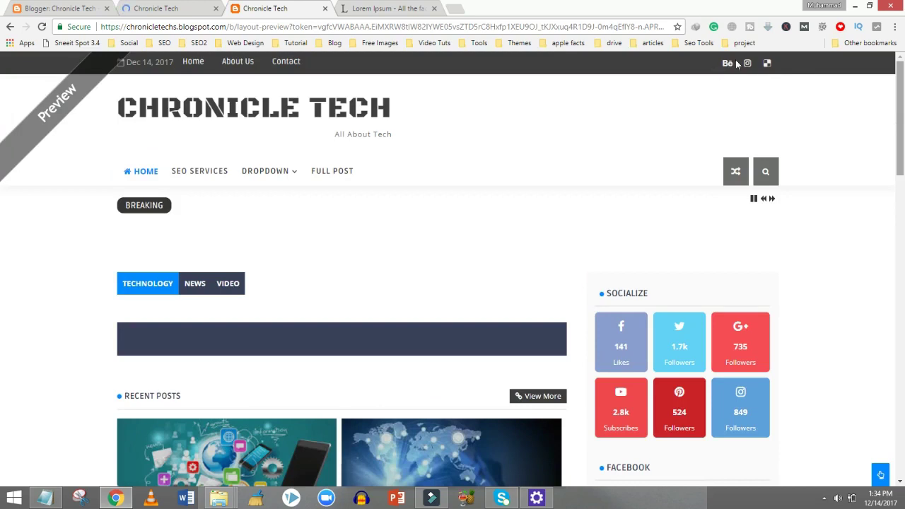